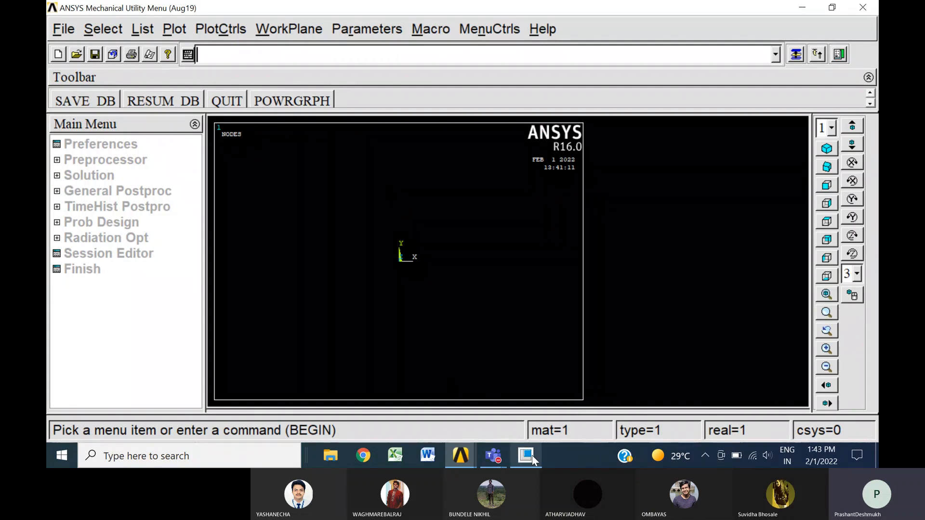
Change the analysis jobname to CAEA01, leaving the new log and error files option off
left_click(68, 29)
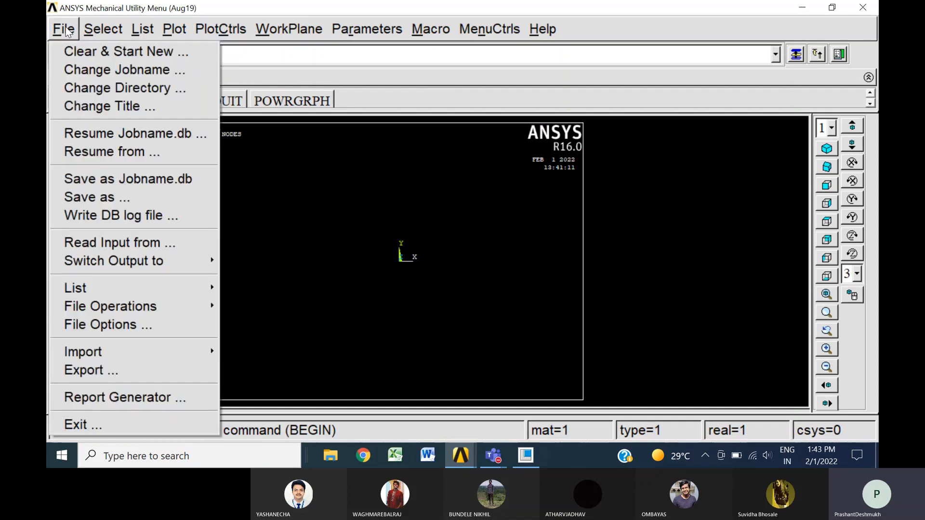
left_click(85, 69)
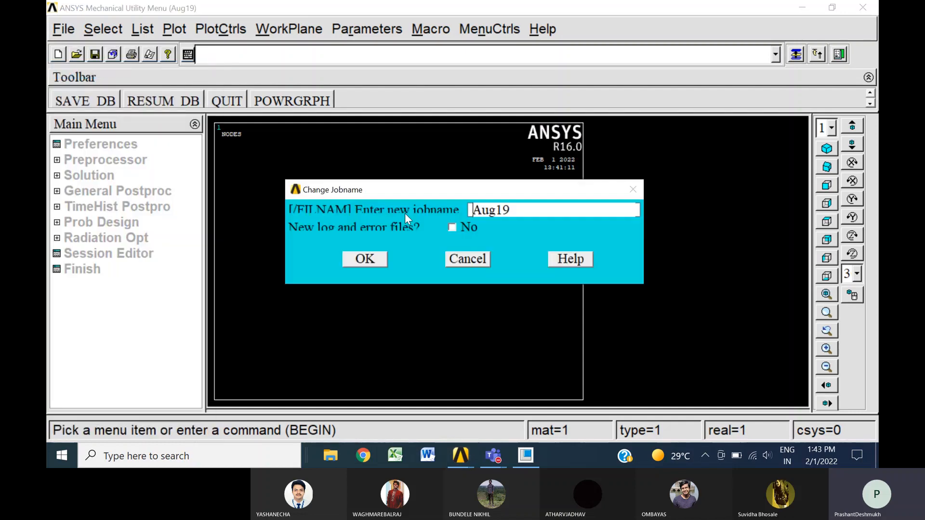
left_click_drag(522, 210, 450, 208)
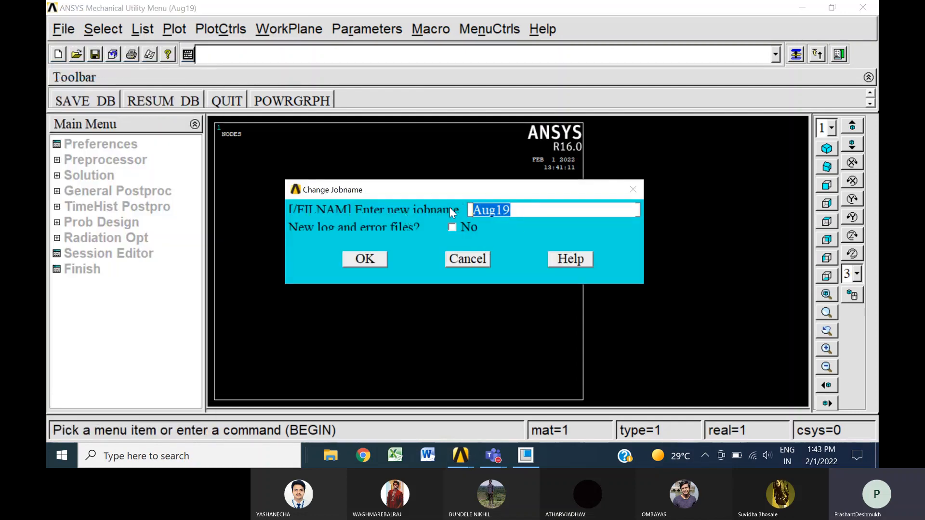
type("CAE")
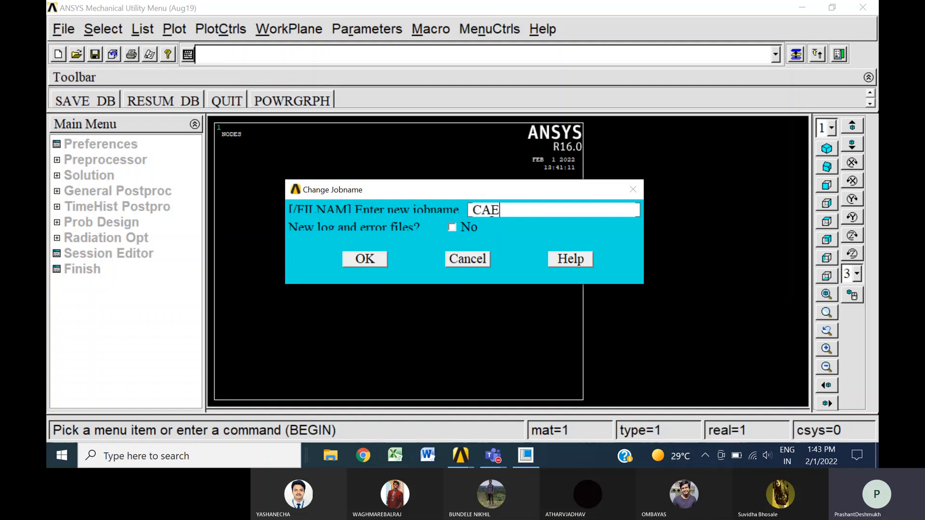
type("A01")
left_click(368, 258)
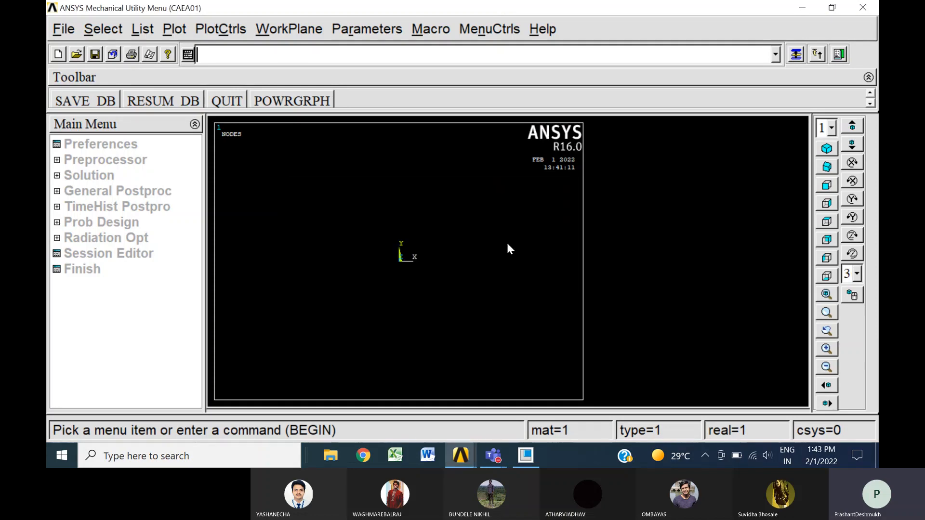
Switch to Creo Parametric, maximise it and start a new solid part named A without the default template
left_click(526, 457)
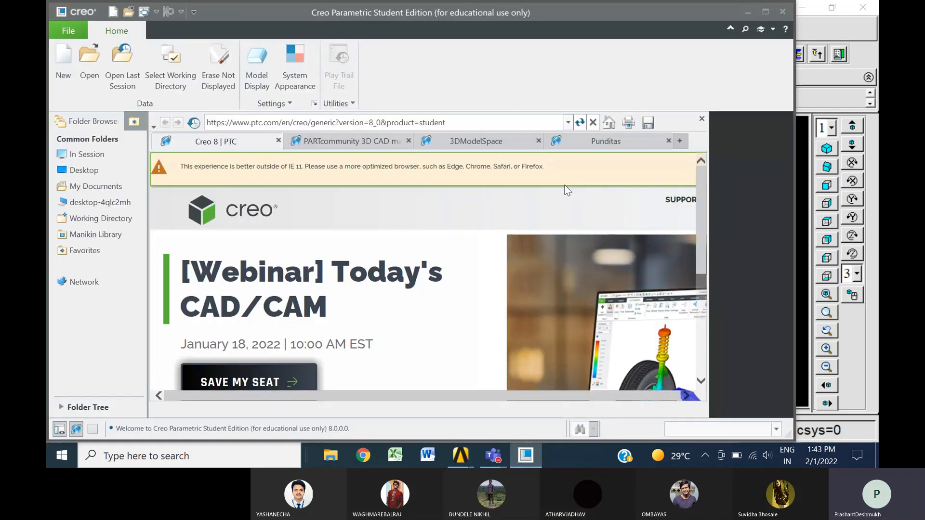
left_click(765, 13)
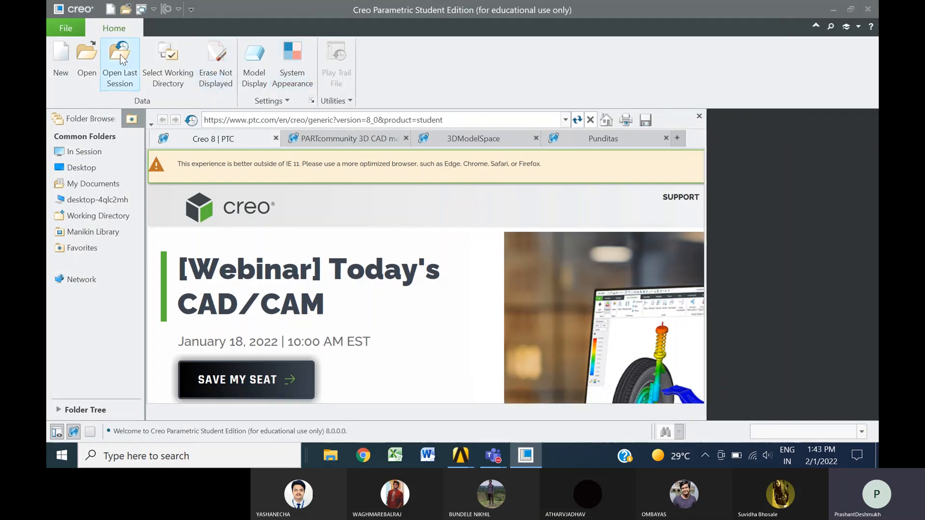
left_click(57, 56)
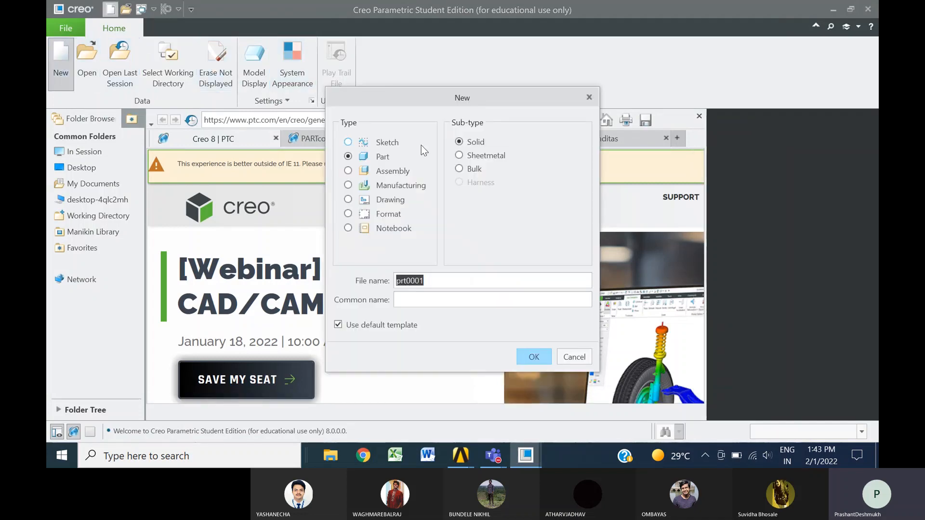
left_click(337, 325)
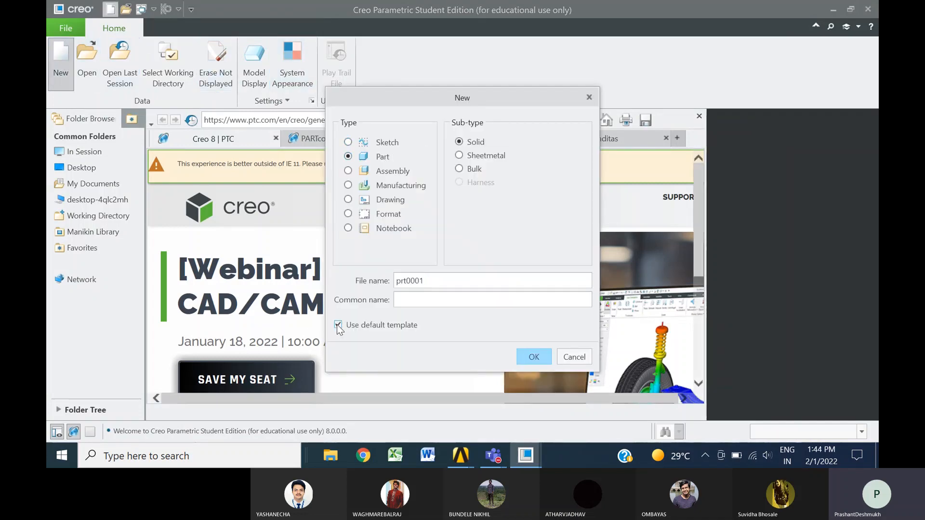
left_click_drag(447, 281, 377, 276)
type("A")
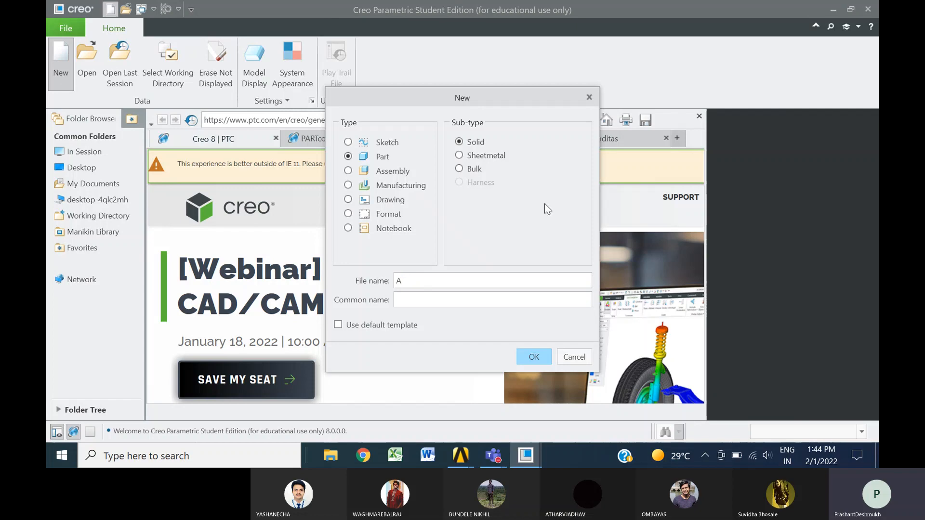
left_click(532, 357)
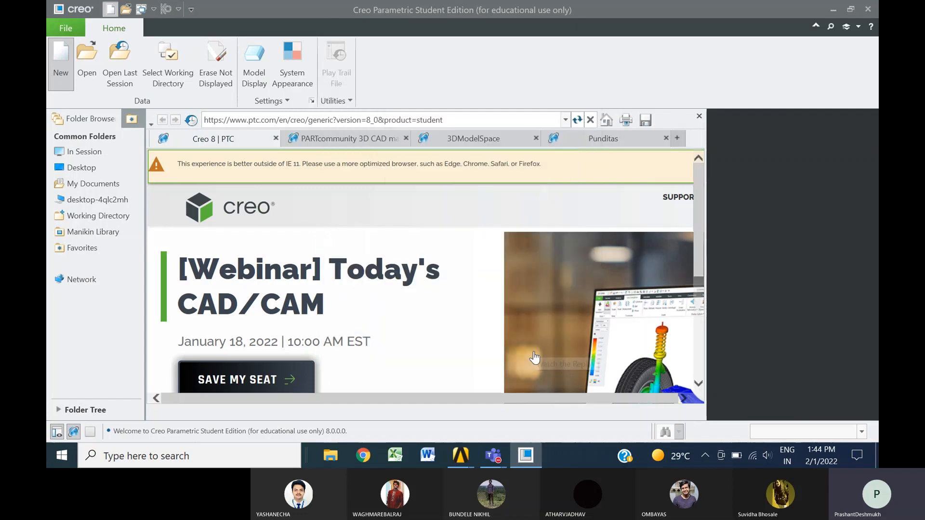
Create the part from the mmns_part_solid_abs template
left_click(580, 197)
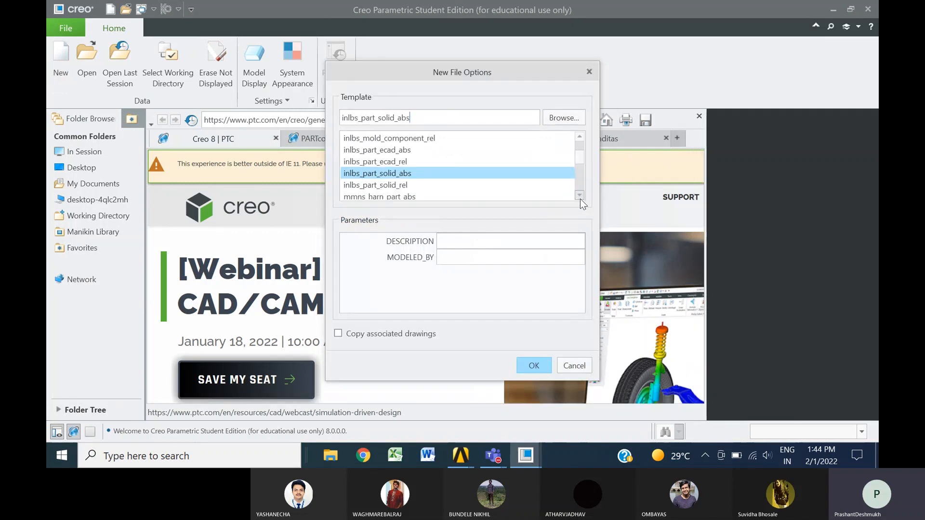
left_click(580, 195)
left_click(580, 195)
left_click(580, 196)
left_click(579, 195)
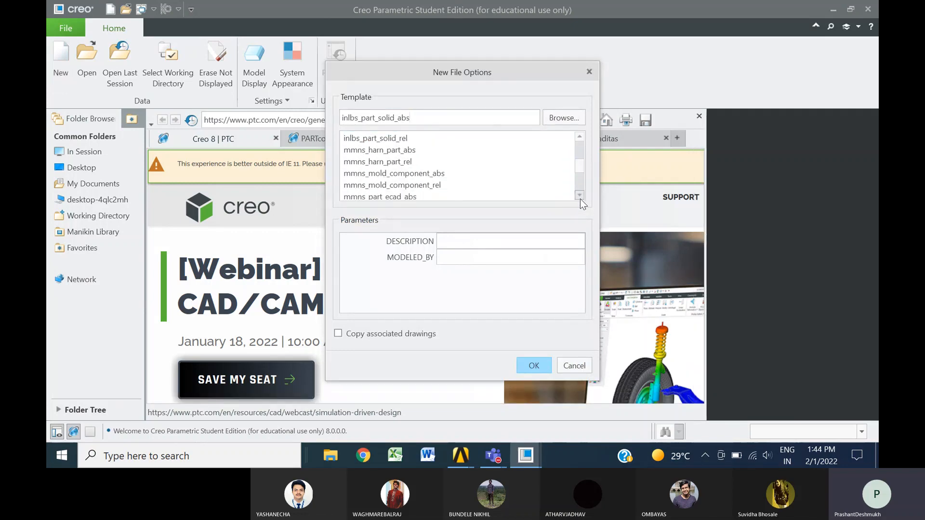
left_click(580, 196)
left_click(580, 196)
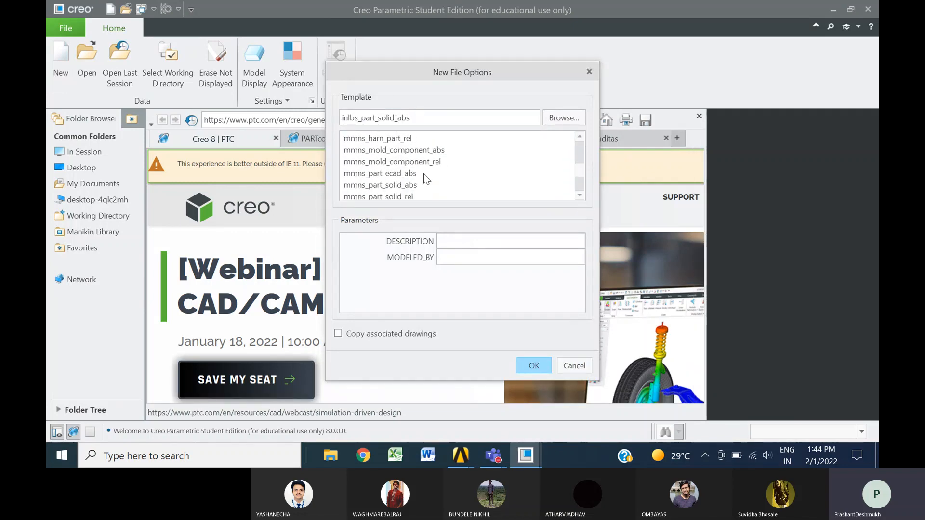
left_click(385, 185)
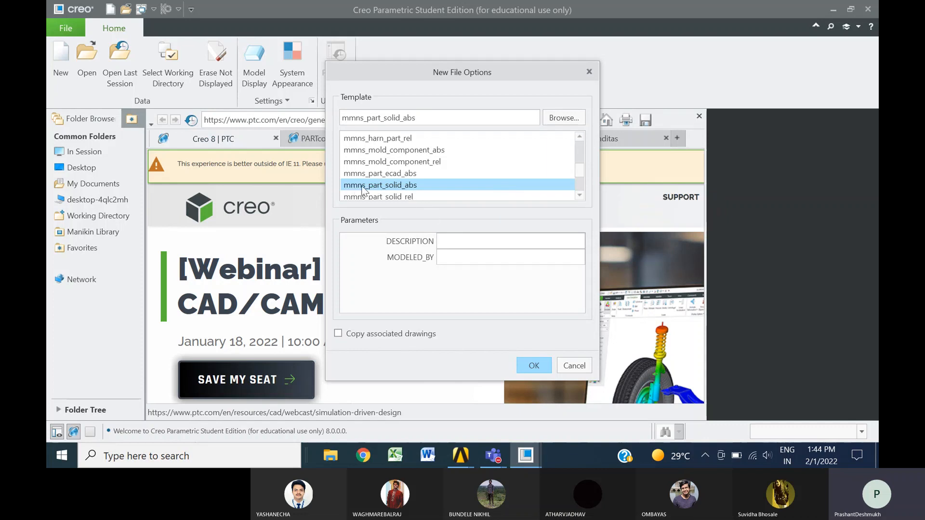
left_click(532, 365)
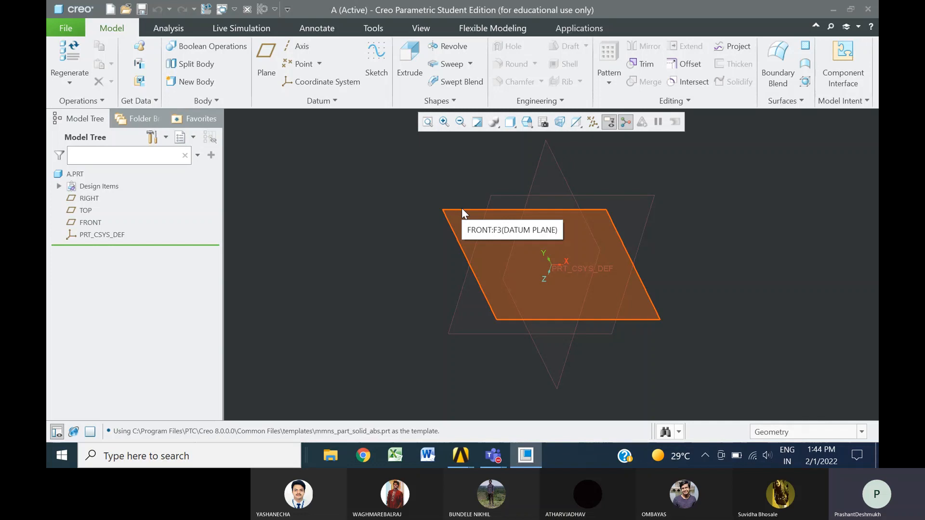
Start an Extrude with its sketch on the FRONT datum plane, viewed square to the sketch plane
left_click(407, 58)
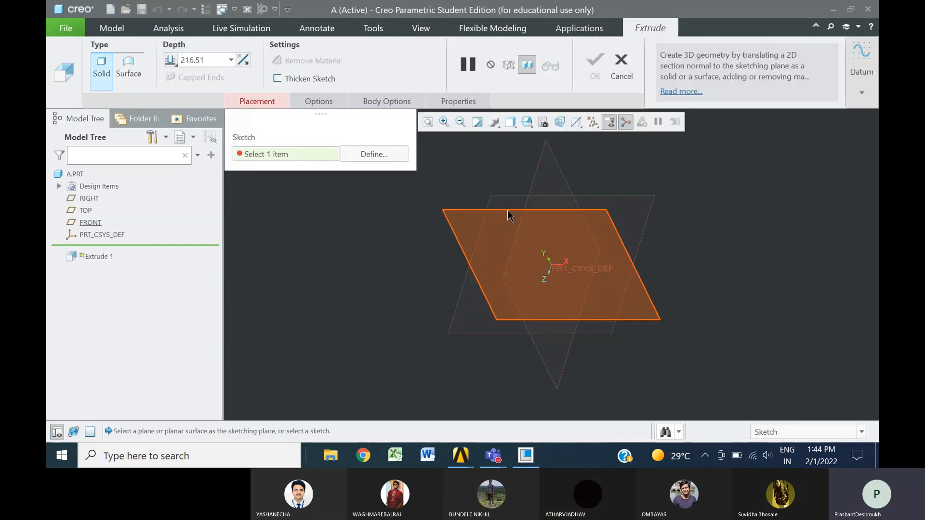
left_click(507, 210)
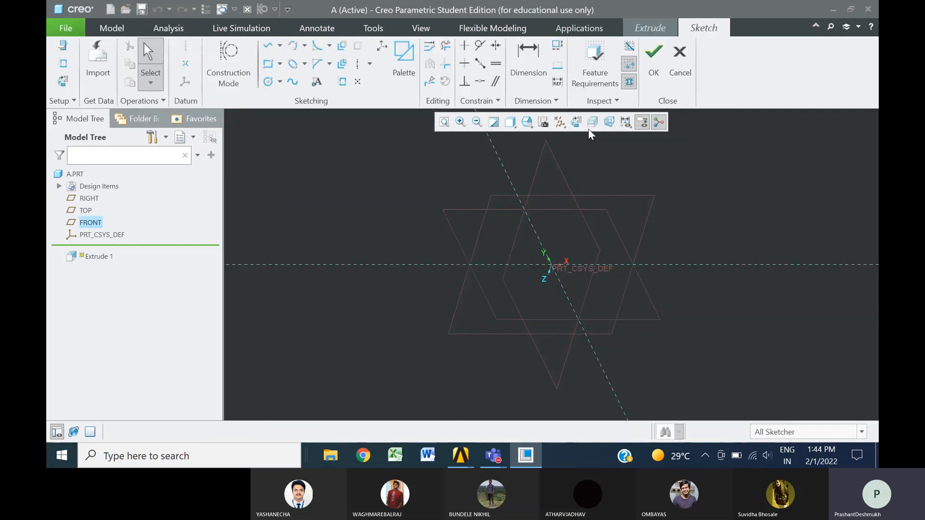
left_click(577, 122)
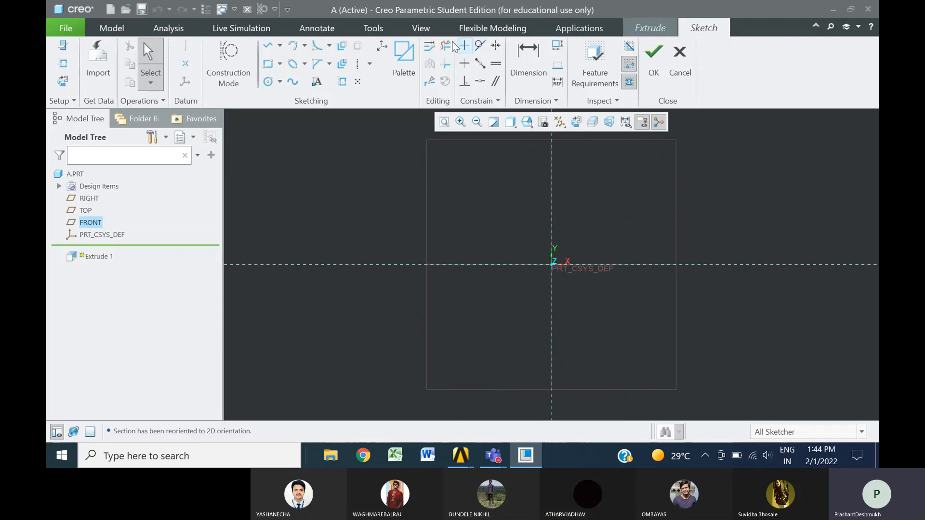
Insert a 6-sided hexagon from the sketcher palette beside the origin, with sides about 63 mm long
left_click(404, 56)
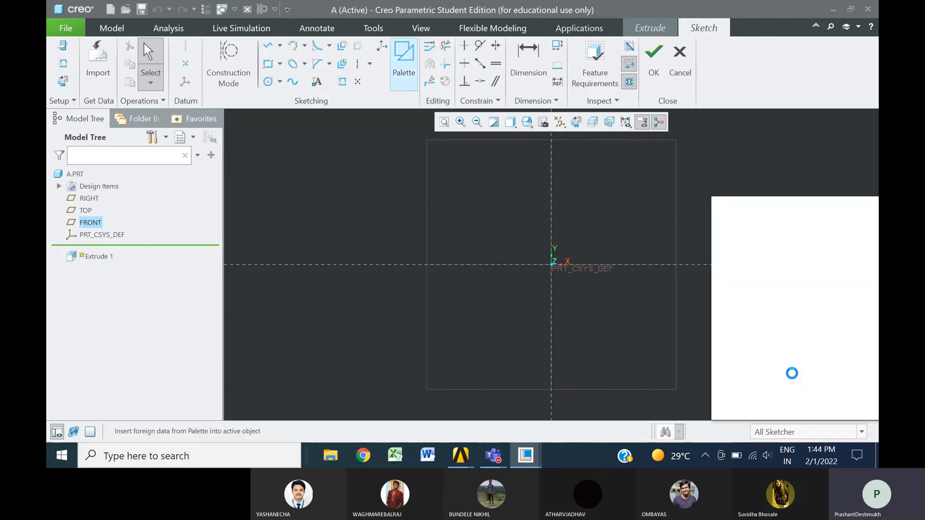
mouse_move(740, 373)
left_mouse_down()
mouse_move(490, 228)
mouse_move(495, 217)
left_mouse_up()
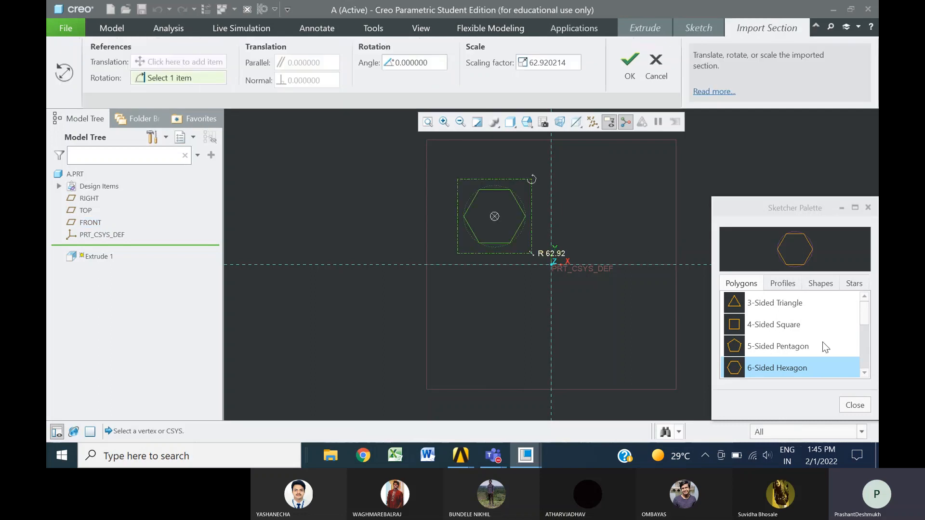
left_click(851, 405)
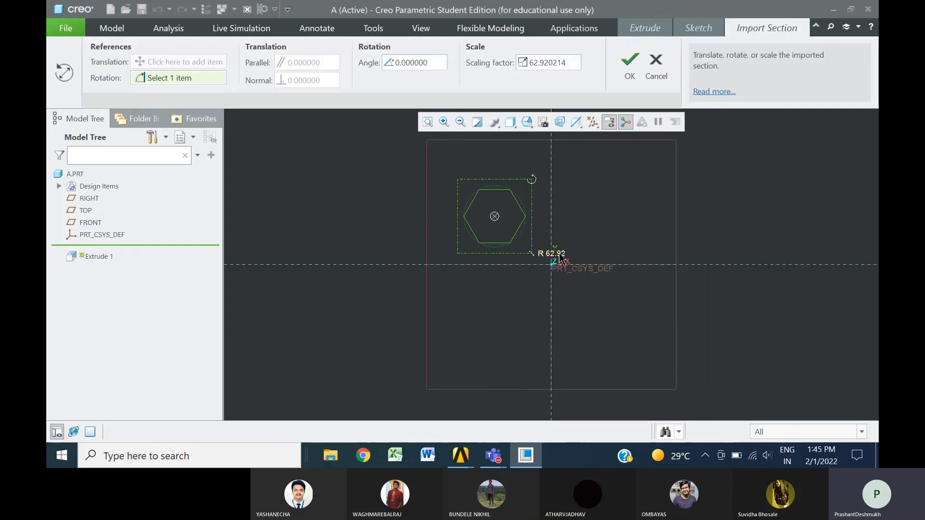
left_click(628, 61)
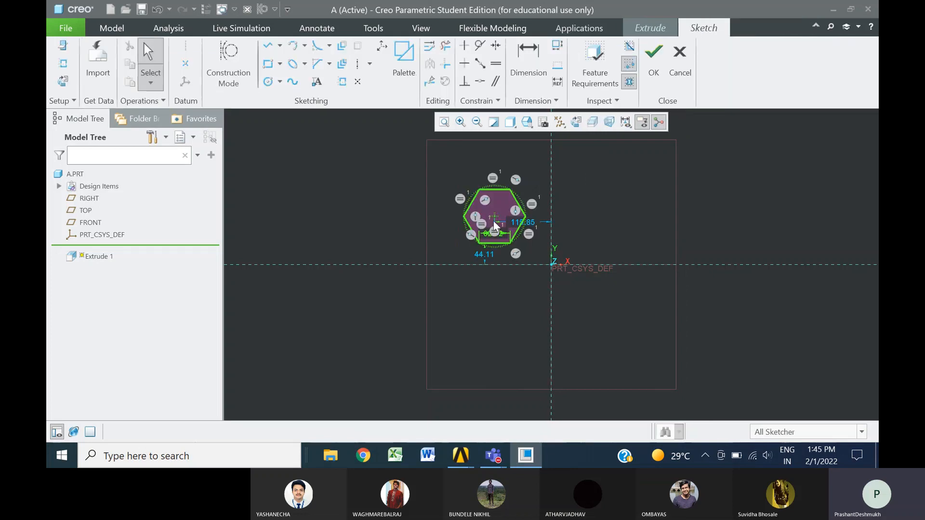
Constrain the hexagon's centre to be coincident with the horizontal and vertical reference lines
left_click(480, 81)
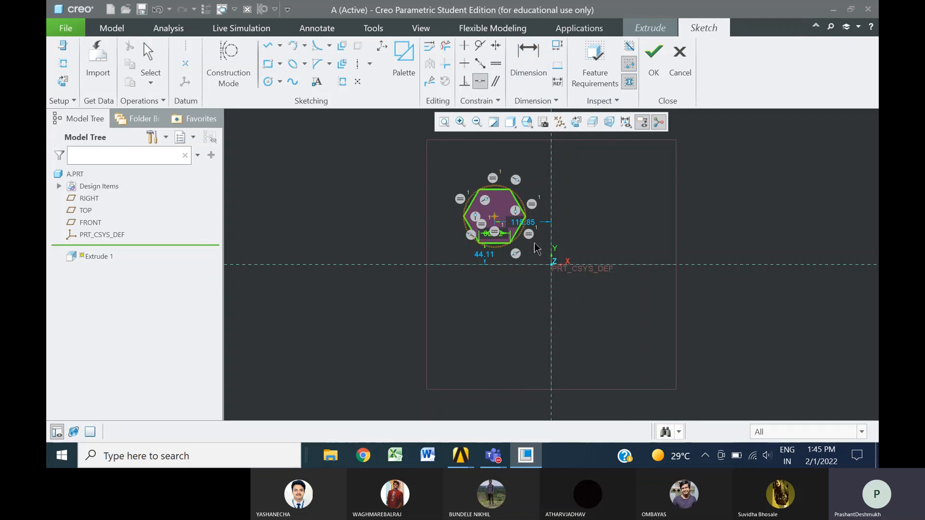
left_click(602, 265)
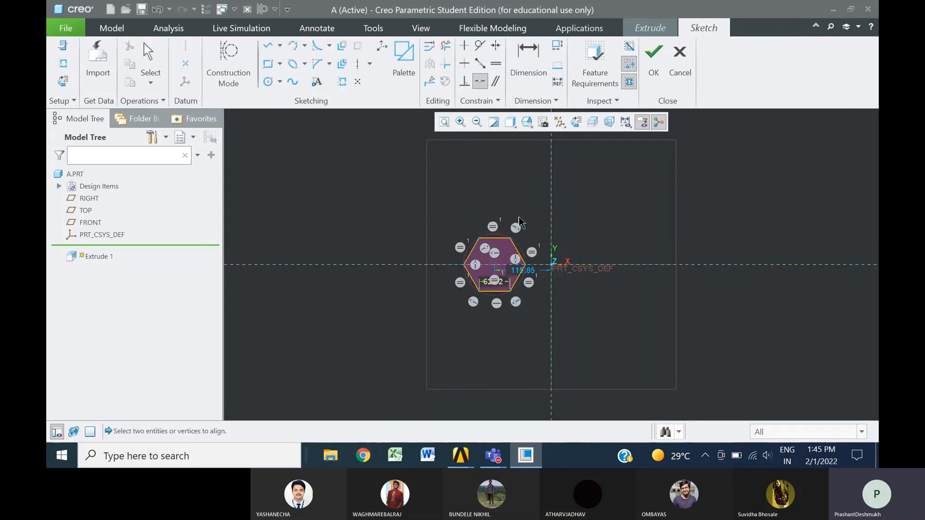
left_click(495, 264)
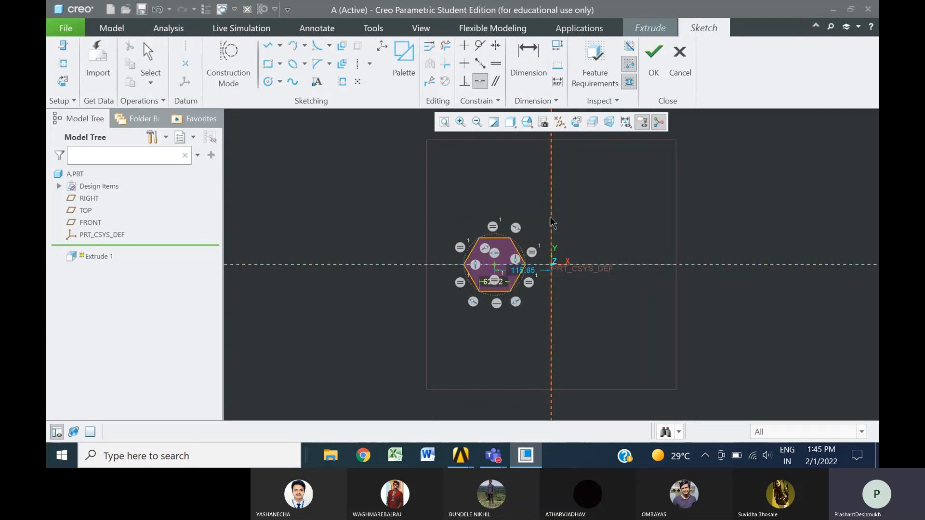
left_click(550, 218)
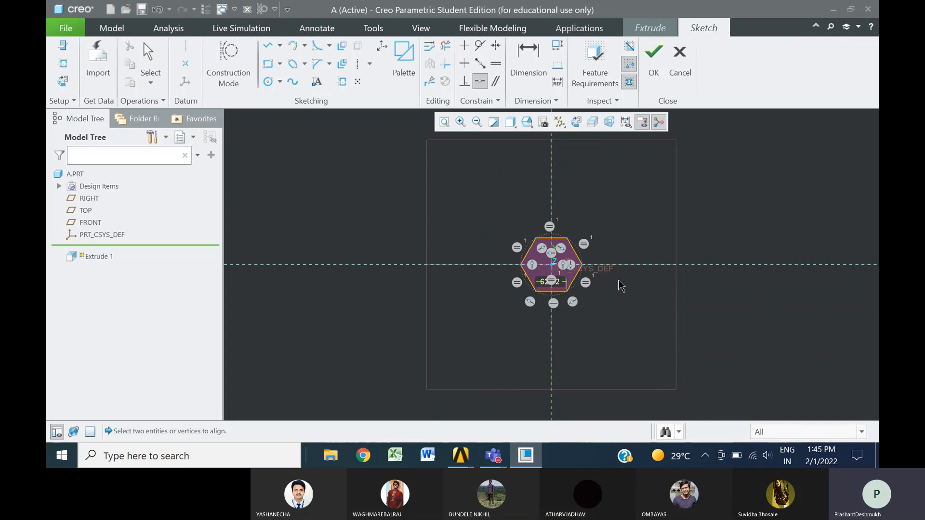
middle_click(649, 304)
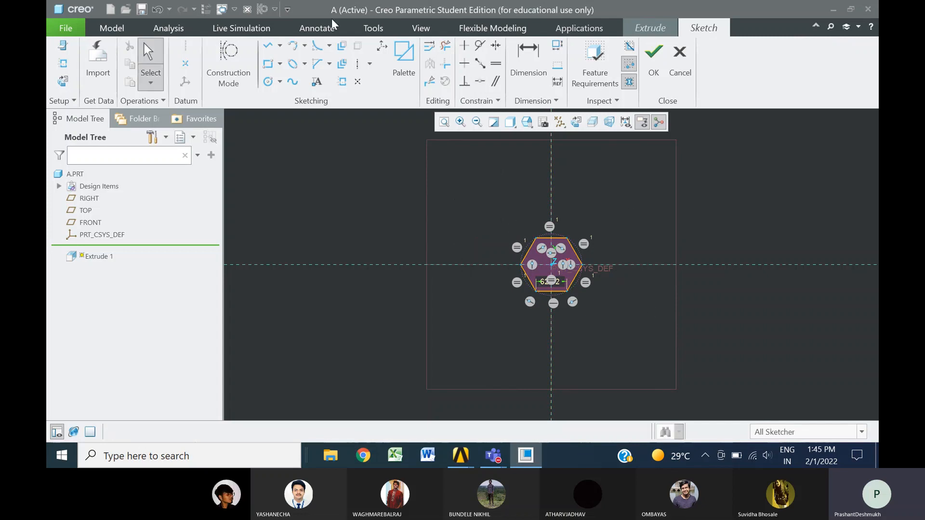
Sketch a circle about 187 mm in diameter around the hexagon, centred on the origin
left_click(268, 81)
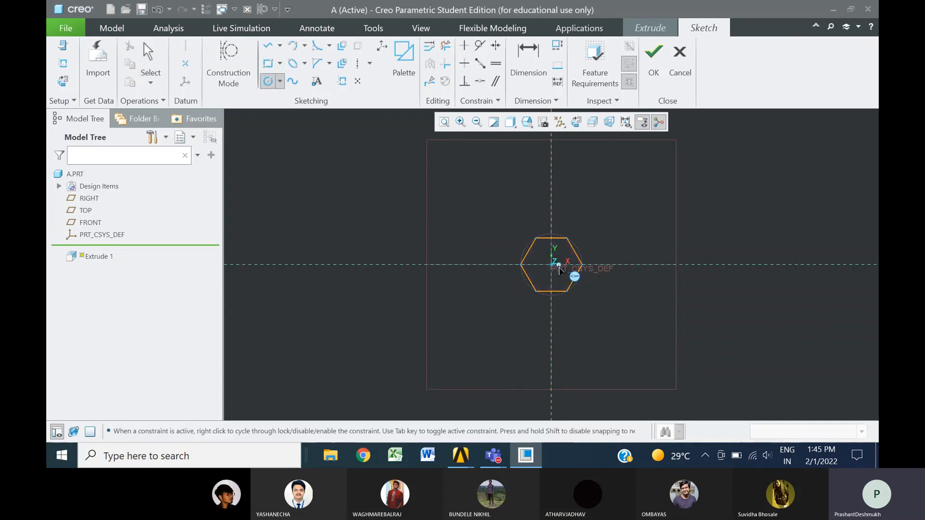
left_click(551, 264)
left_click(517, 236)
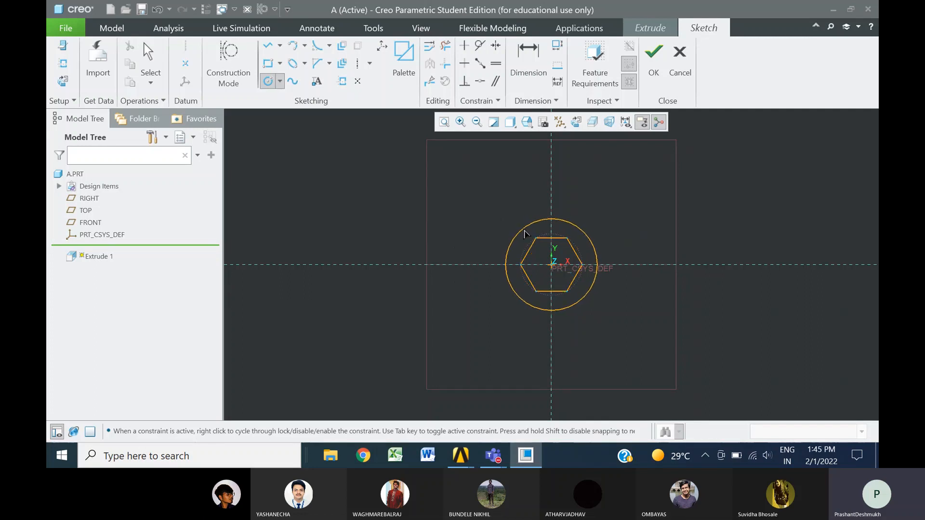
middle_click(457, 210)
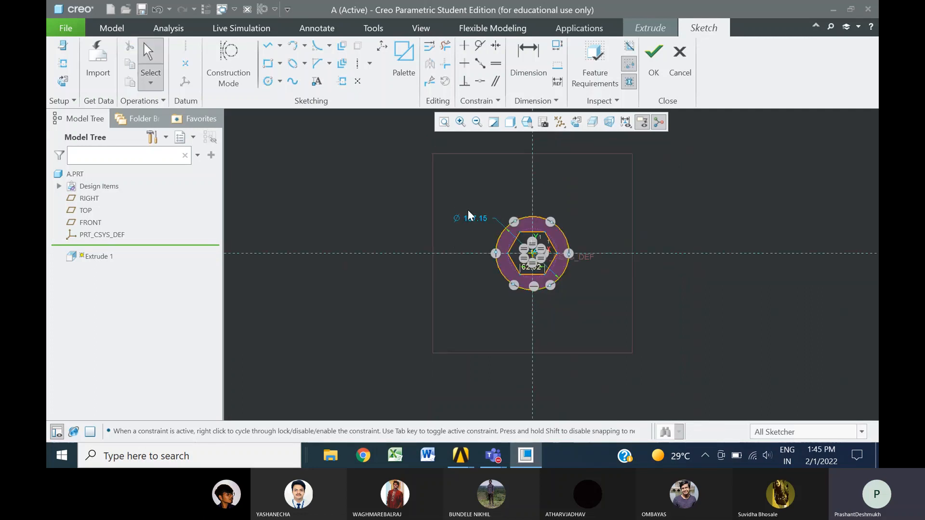
Shrink the circle around the hexagon to about 160 mm in diameter
scroll(490, 228, "up", 3)
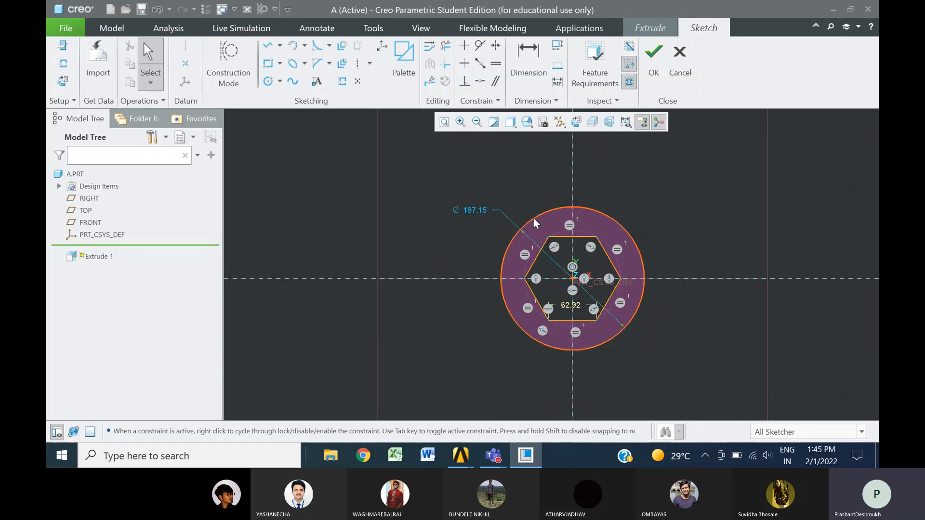
left_click_drag(534, 219, 574, 226)
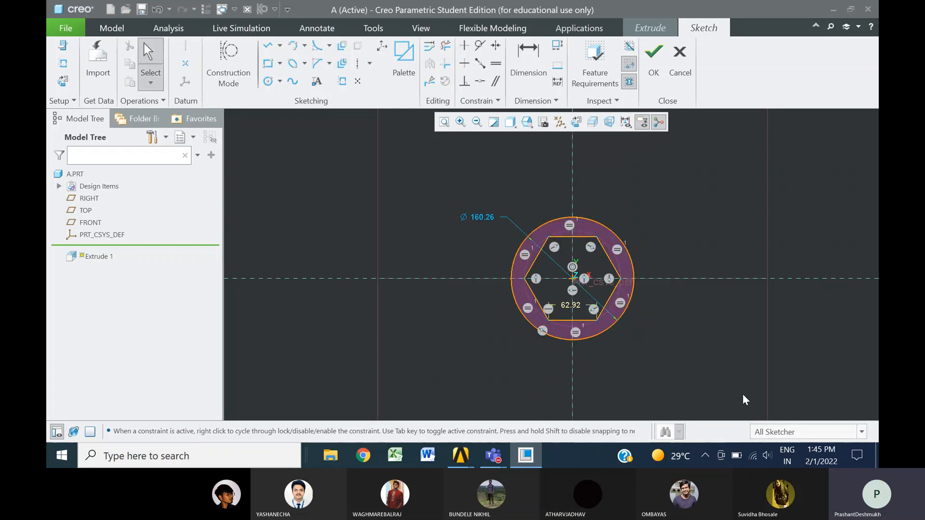
scroll(354, 228, "down", 3)
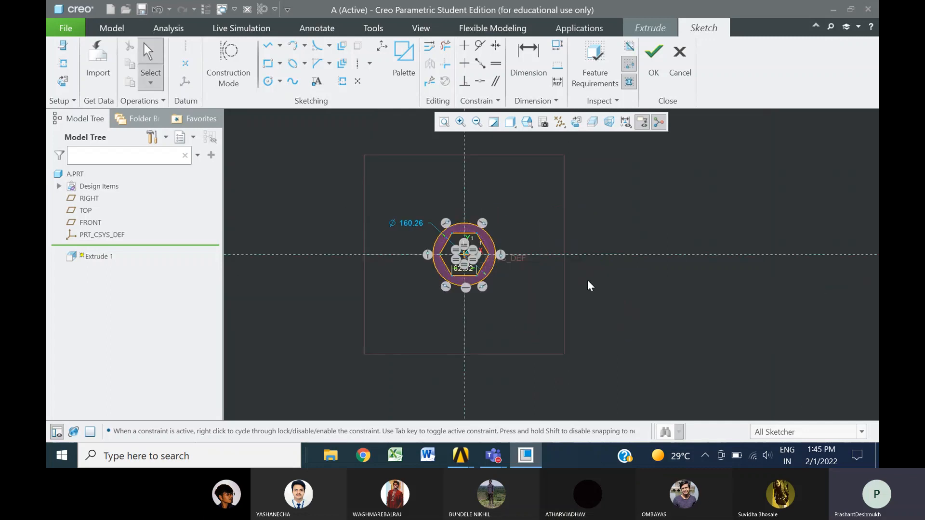
scroll(553, 256, "up", 2)
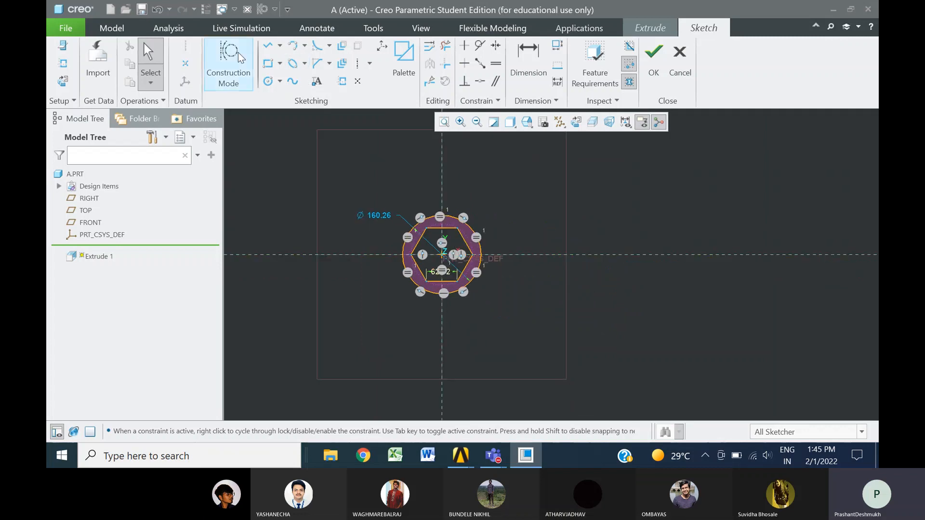
Draw a horizontal centerline through the origin along the horizontal reference
left_click(357, 66)
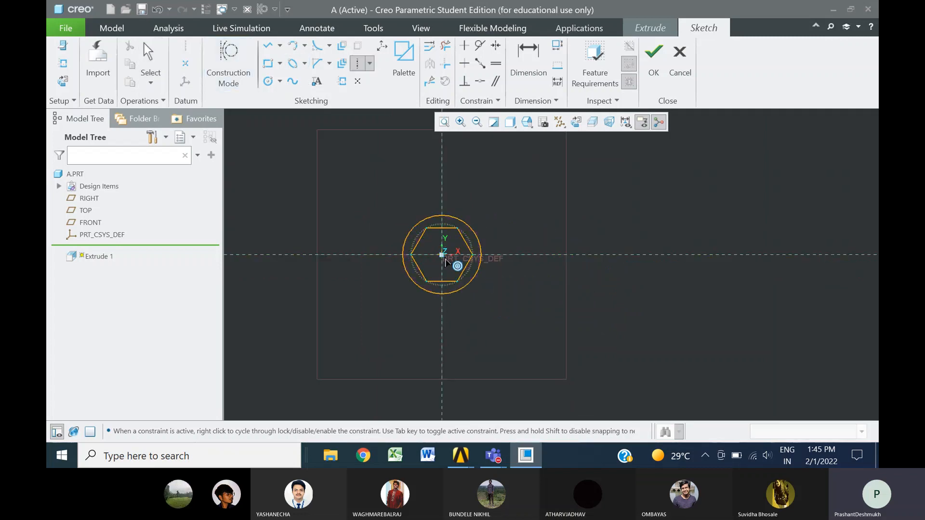
left_click(472, 254)
left_click(611, 255)
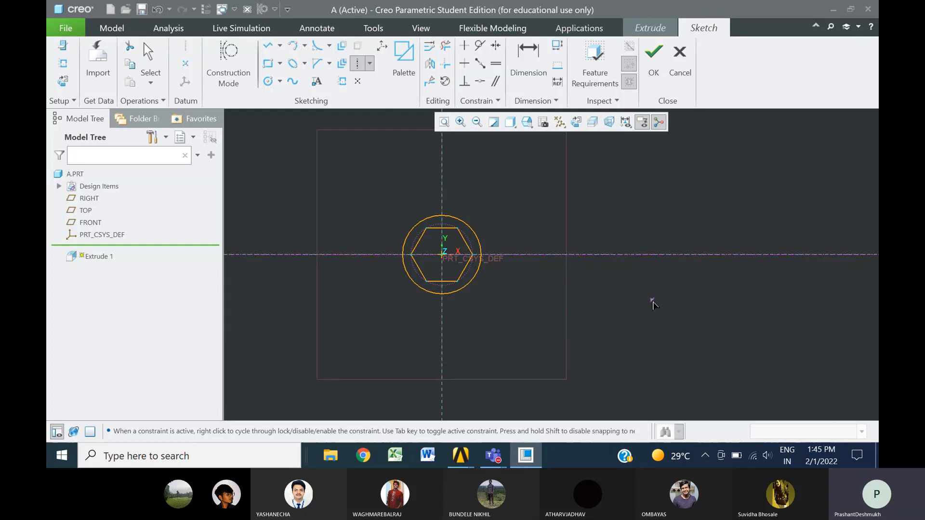
middle_click(652, 302)
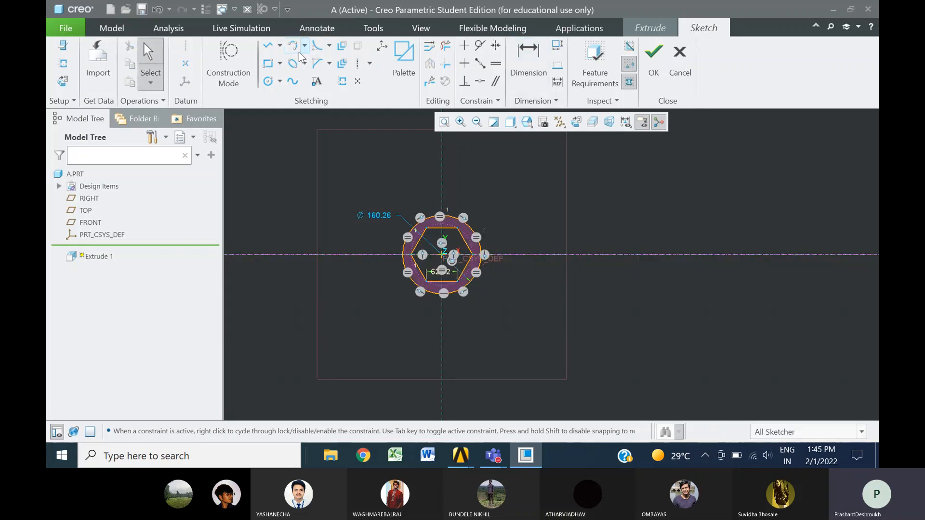
Sketch the handle's upper half: a horizontal line about 413 long from the circle, ending in a vertical line down to the centerline
left_click(267, 46)
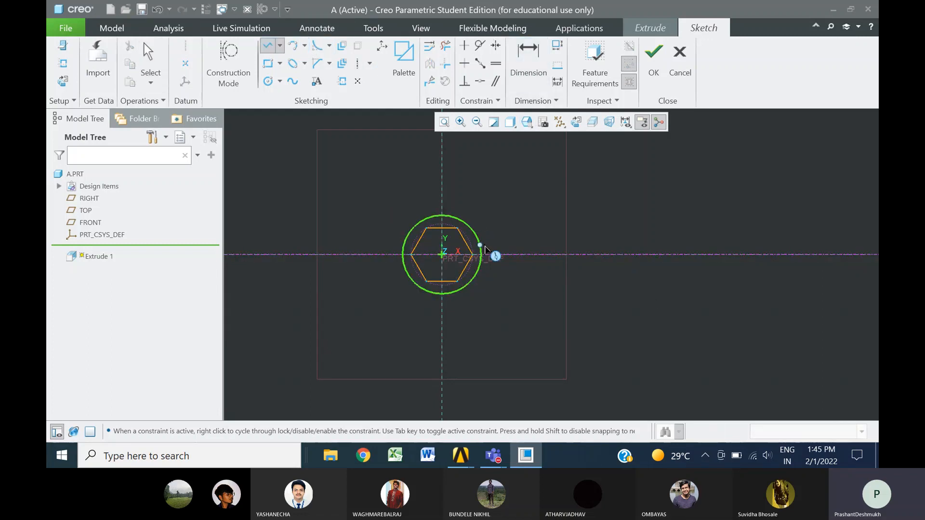
left_click(480, 246)
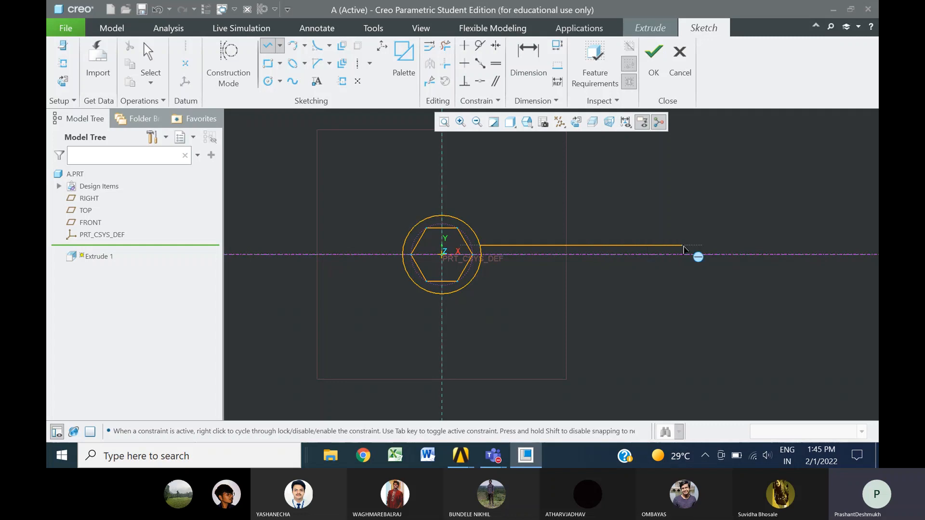
left_click(682, 246)
middle_click(733, 316)
scroll(733, 316, "down", 2)
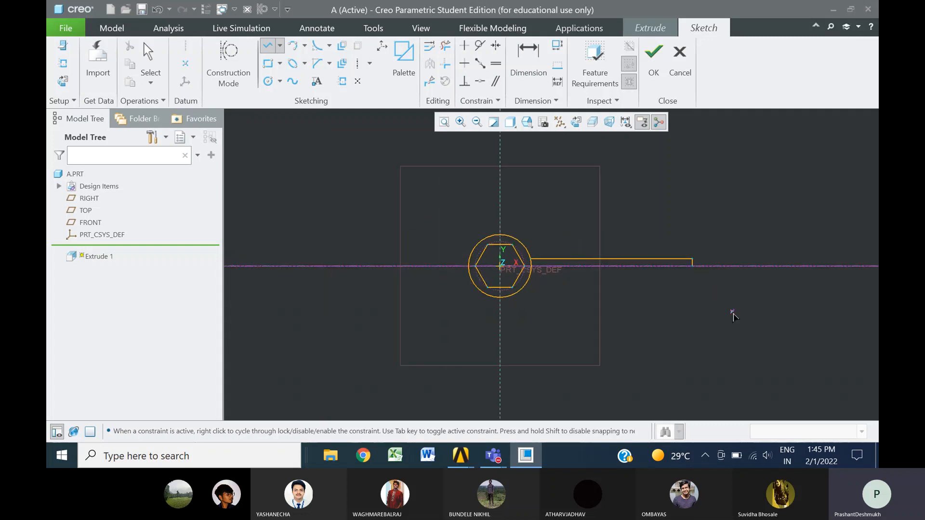
middle_click(732, 314)
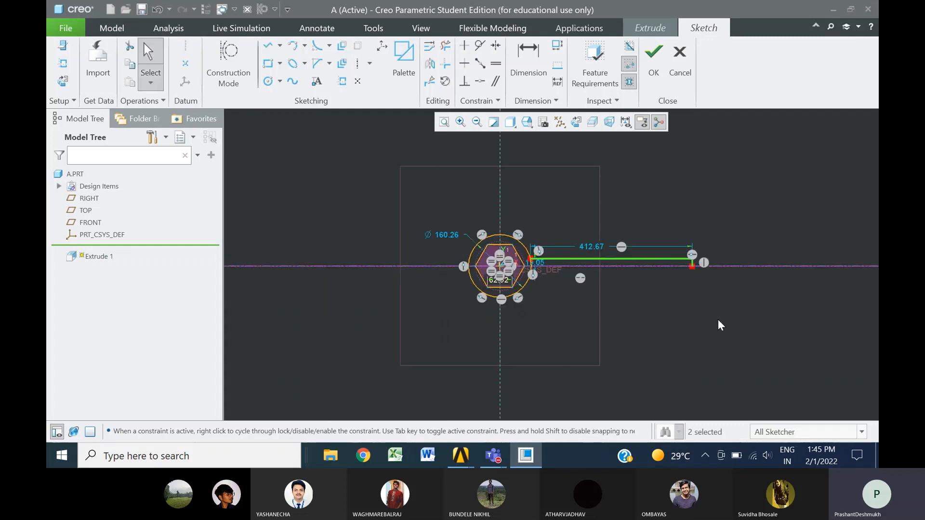
Mirror the two handle lines about the horizontal centerline to close the handle outline
left_click(578, 259)
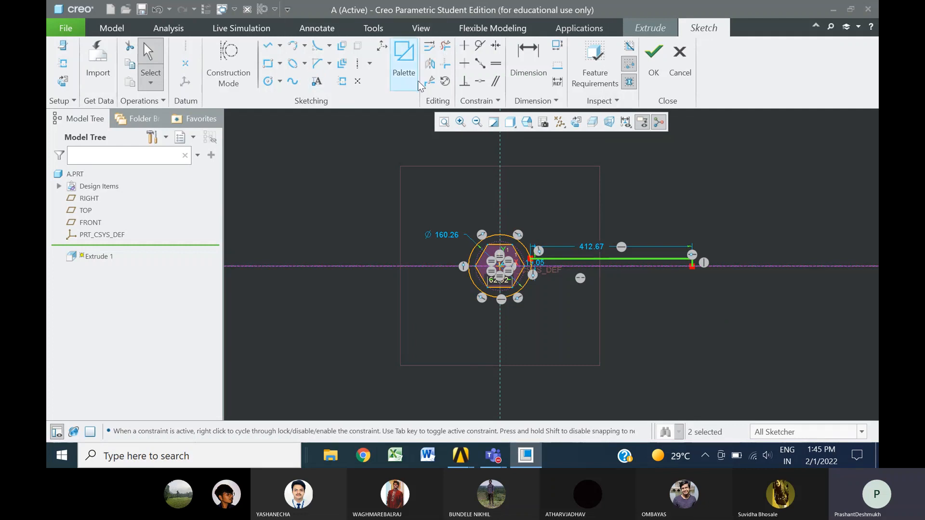
left_click(430, 64)
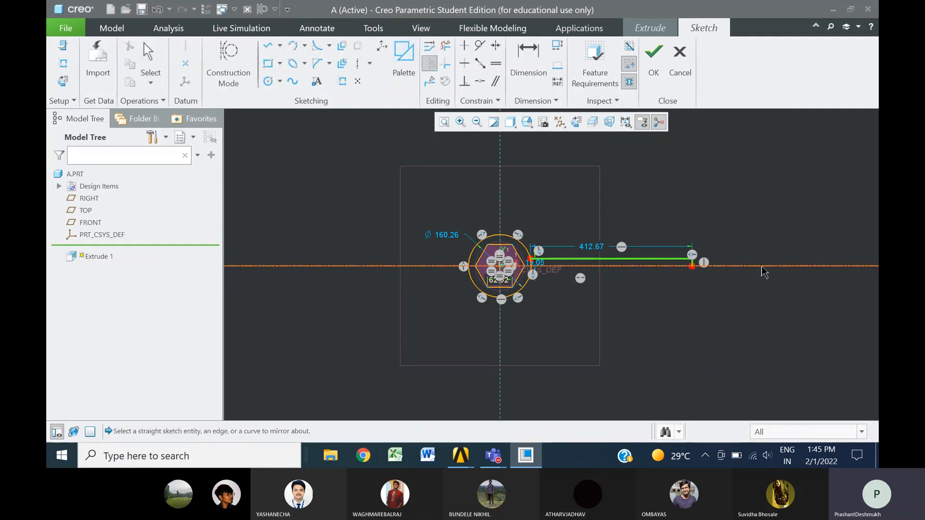
left_click(765, 266)
left_click(746, 323)
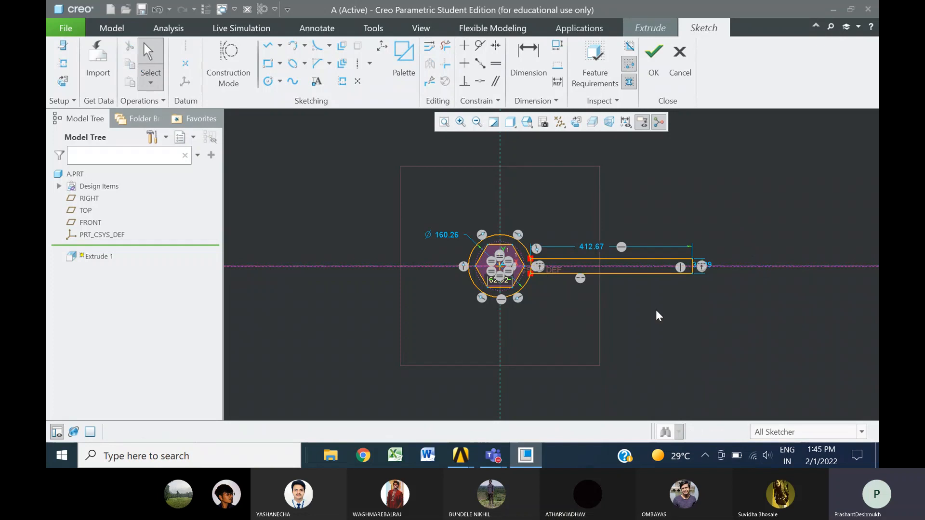
Set the handle's length to 400
scroll(624, 314, "up", 2)
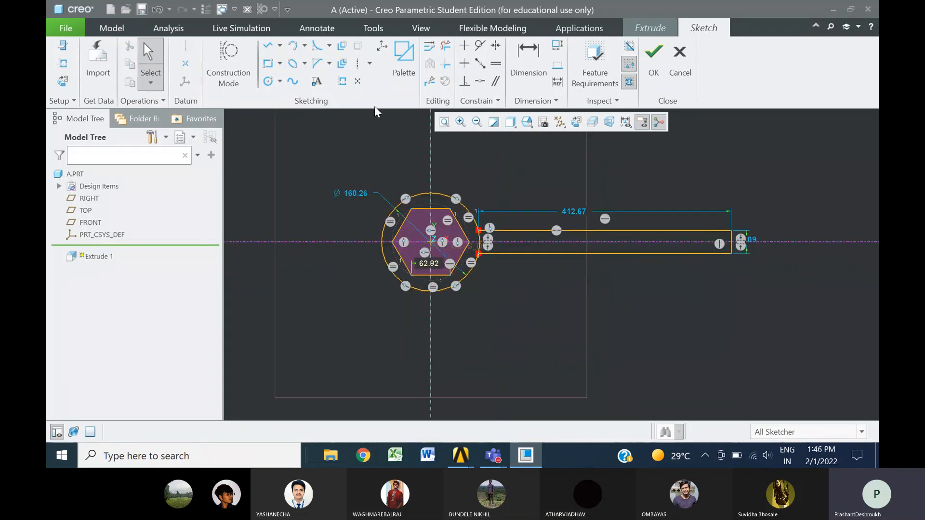
double_click(573, 211)
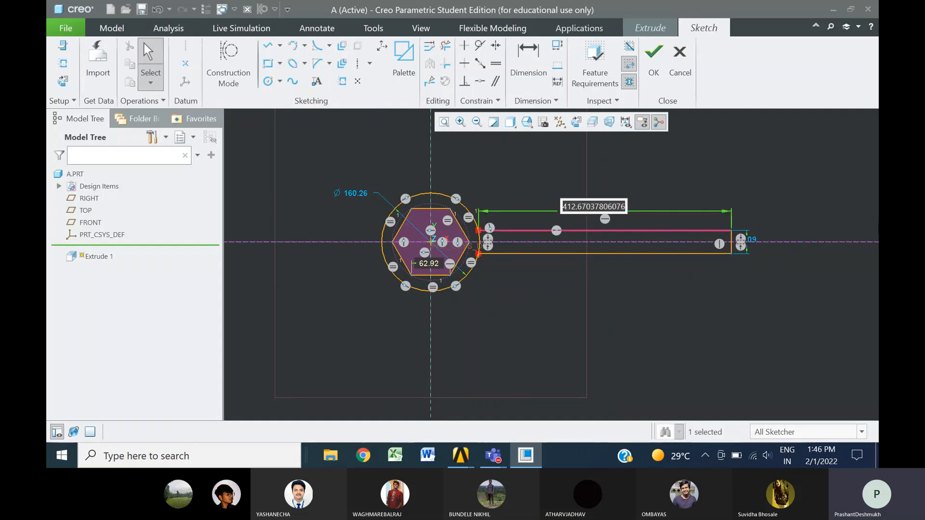
type("400")
key("Return")
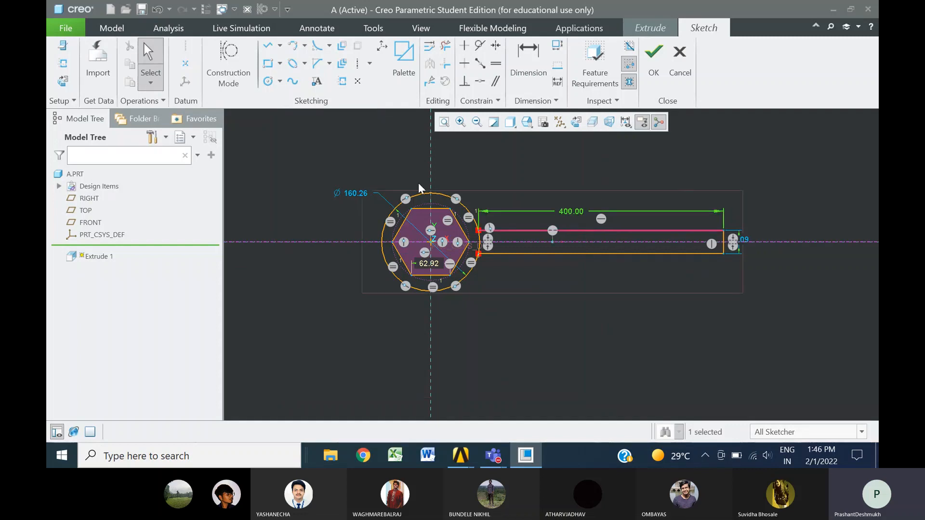
Set the circle's diameter to 160 and the hexagon's side length to 60
double_click(354, 193)
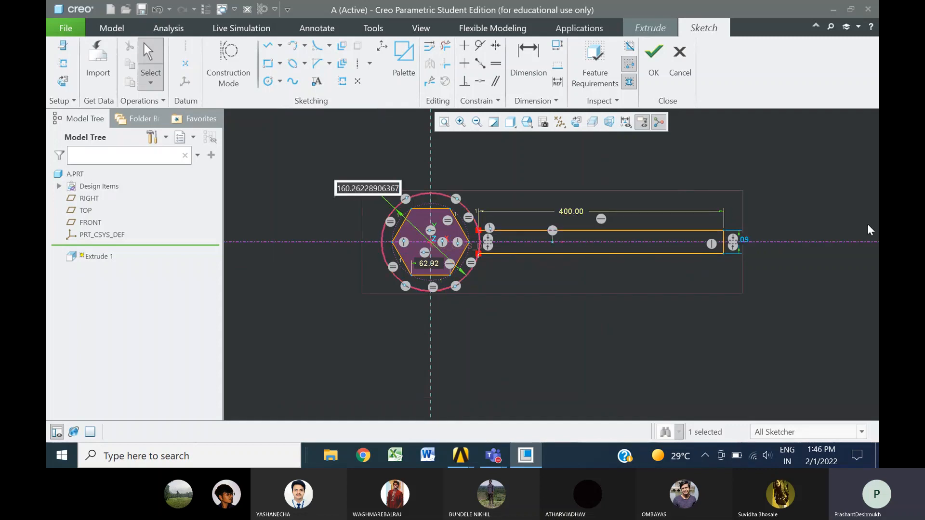
type("160")
key("Return")
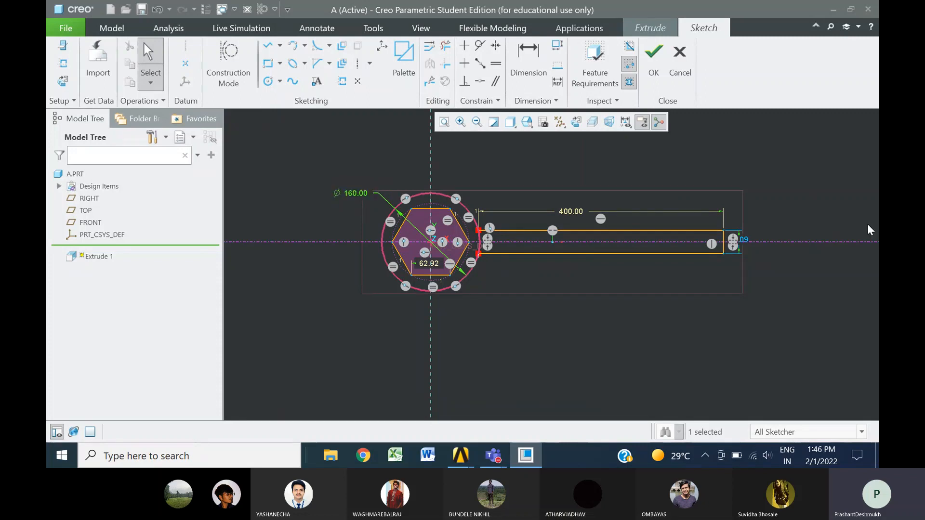
double_click(429, 263)
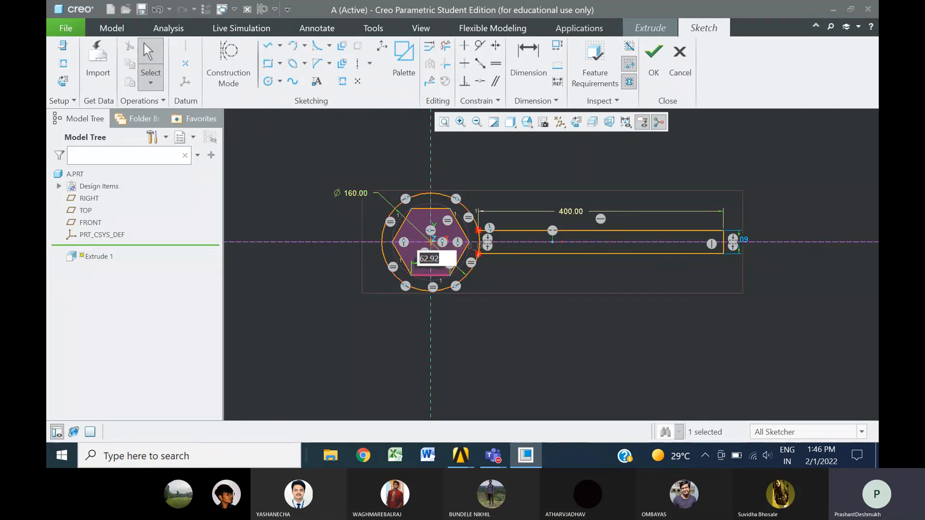
type("60")
key("Return")
left_click(546, 326)
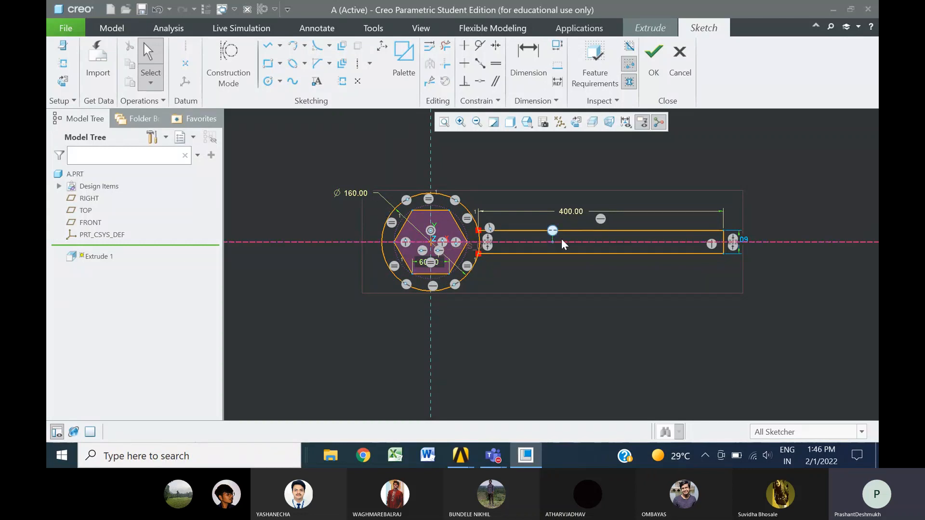
Draw two short lines joining the hexagon's upper-left and lower-left corners to the circle, in line with the adjacent hexagon sides
left_click(268, 45)
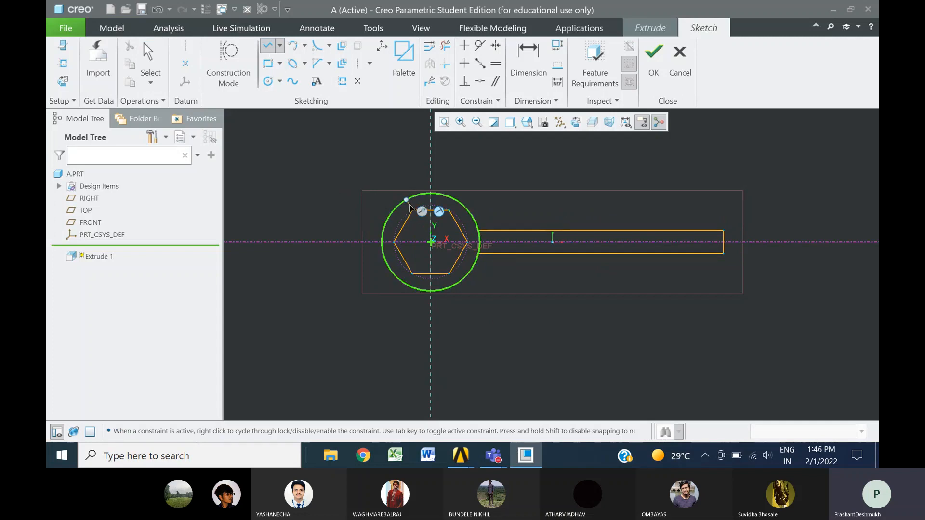
left_click(406, 199)
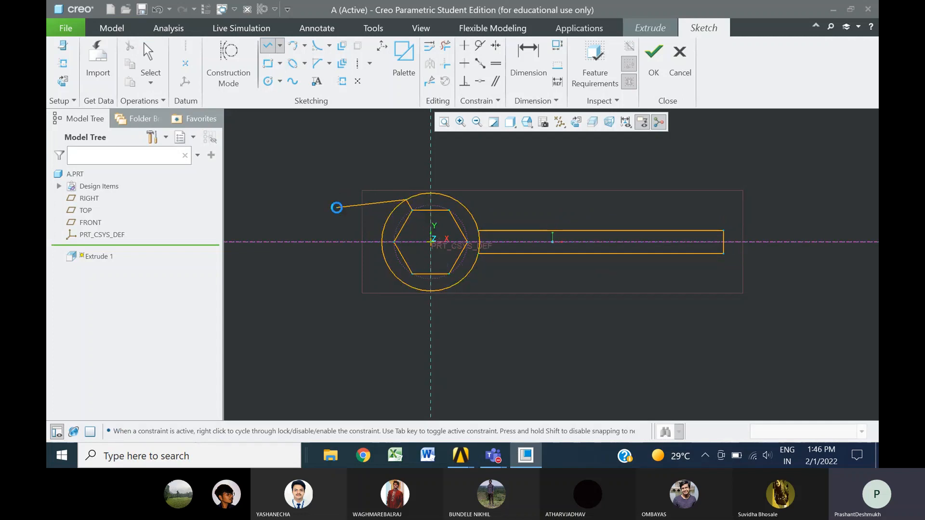
middle_click(336, 208)
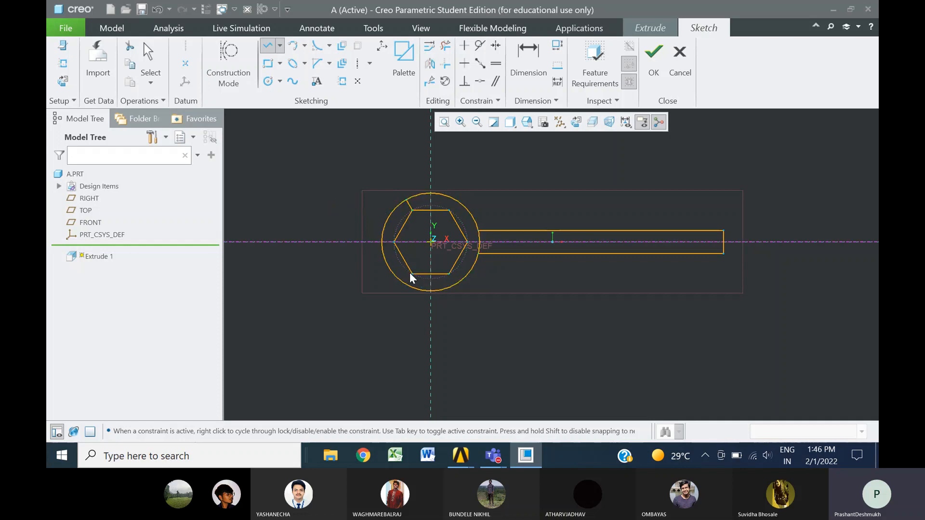
left_click(406, 285)
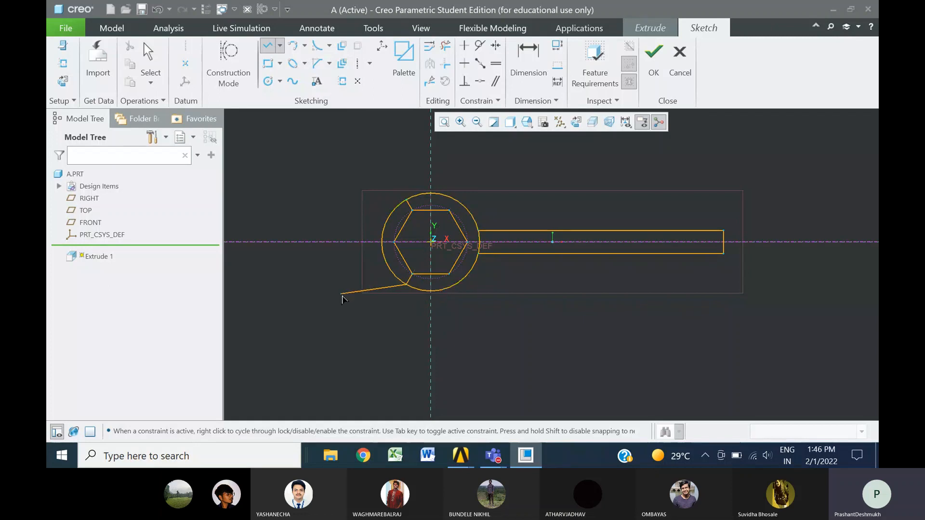
middle_click(341, 297)
middle_click(341, 298)
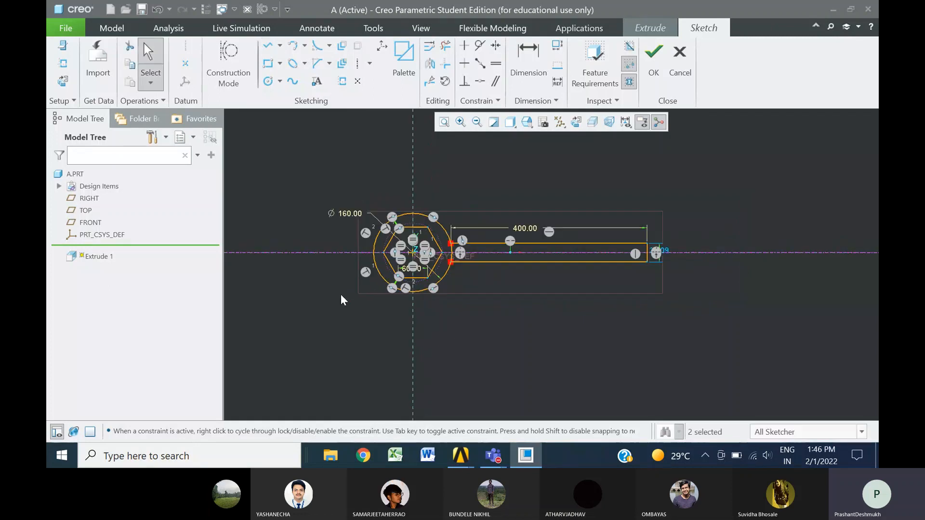
Trim the circle arcs and hexagon sides between the two short lines to open the spanner's jaw opposite the handle
scroll(322, 256, "up", 4)
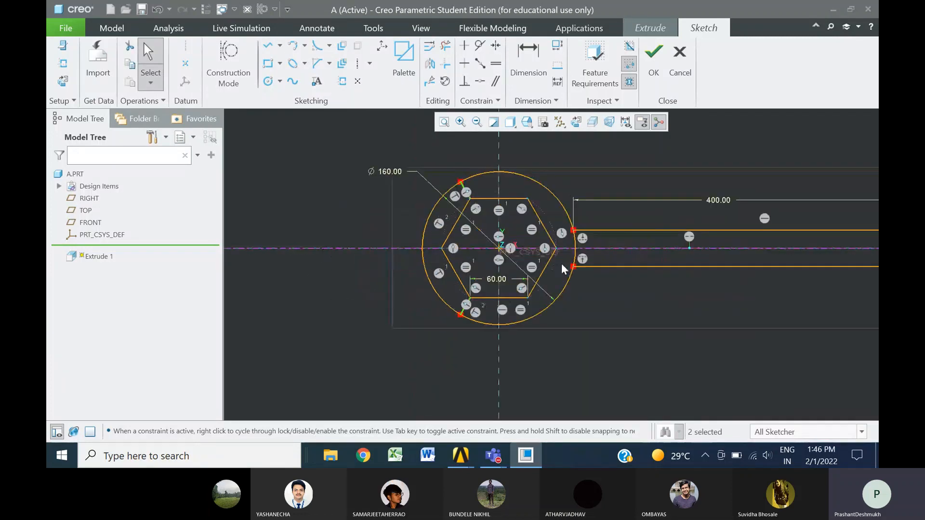
left_click(445, 46)
left_click_drag(417, 213, 461, 226)
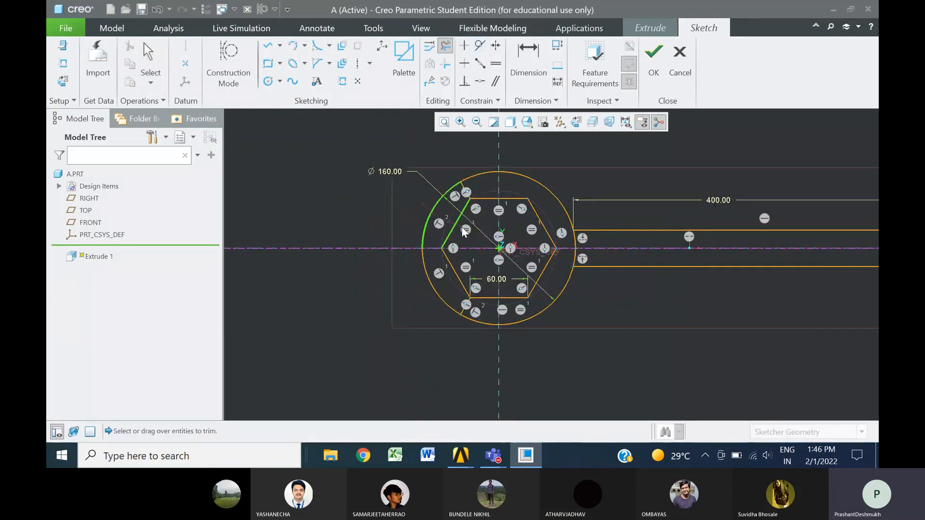
mouse_move(420, 285)
left_mouse_down()
mouse_move(461, 270)
mouse_move(459, 247)
left_mouse_up()
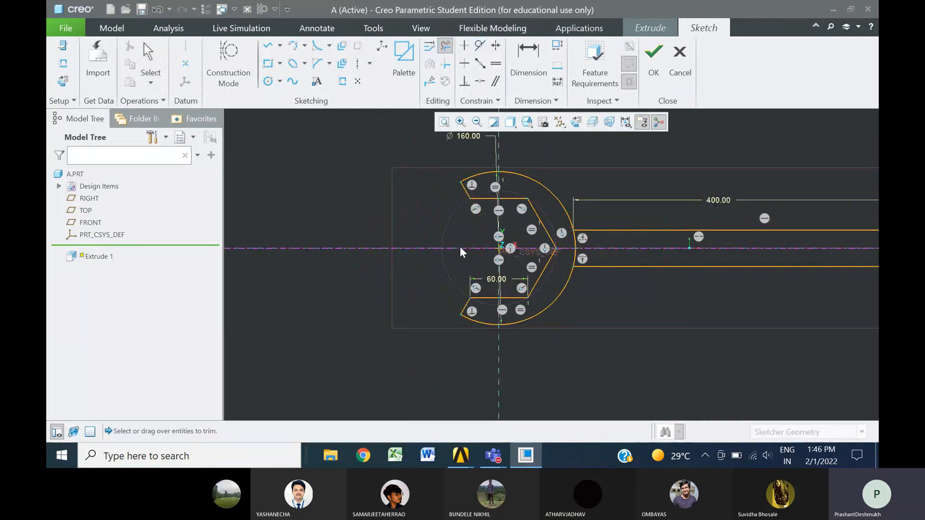
Trim the circle's arc segments between the handle lines so the head and handle form one closed profile
left_click(574, 239)
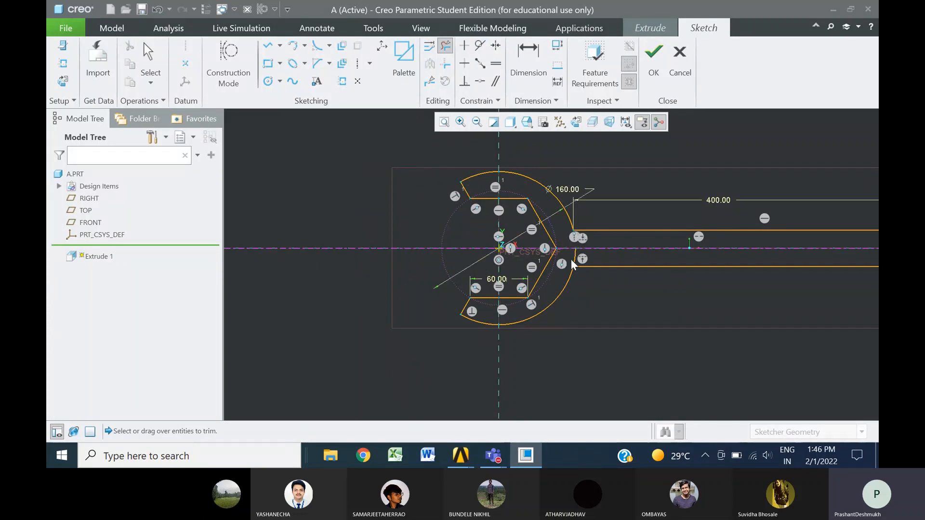
left_click(573, 260)
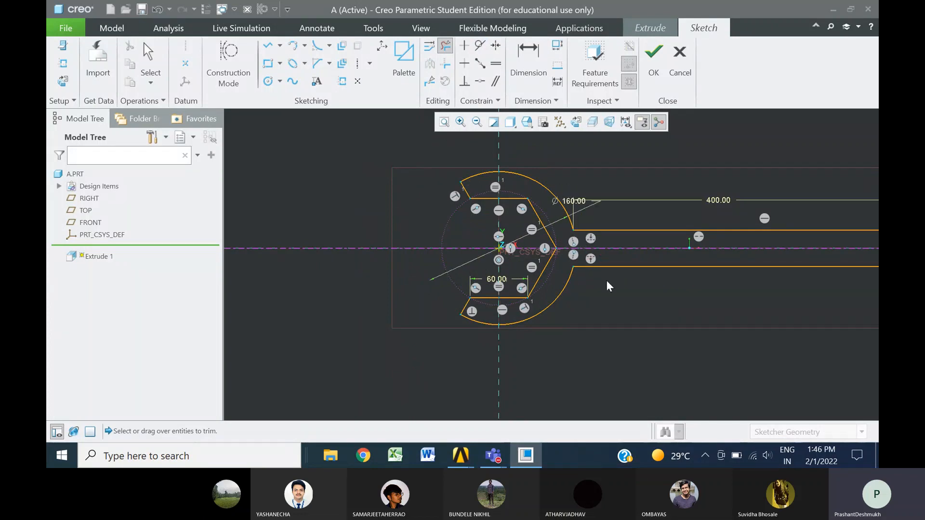
middle_click(620, 312)
scroll(434, 245, "down", 4)
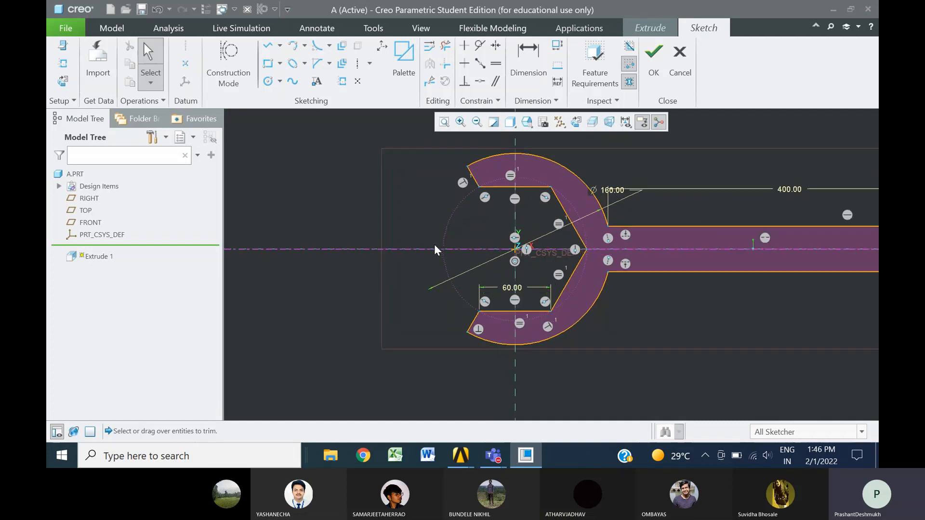
Set the handle's width to 30
scroll(693, 258, "up", 2)
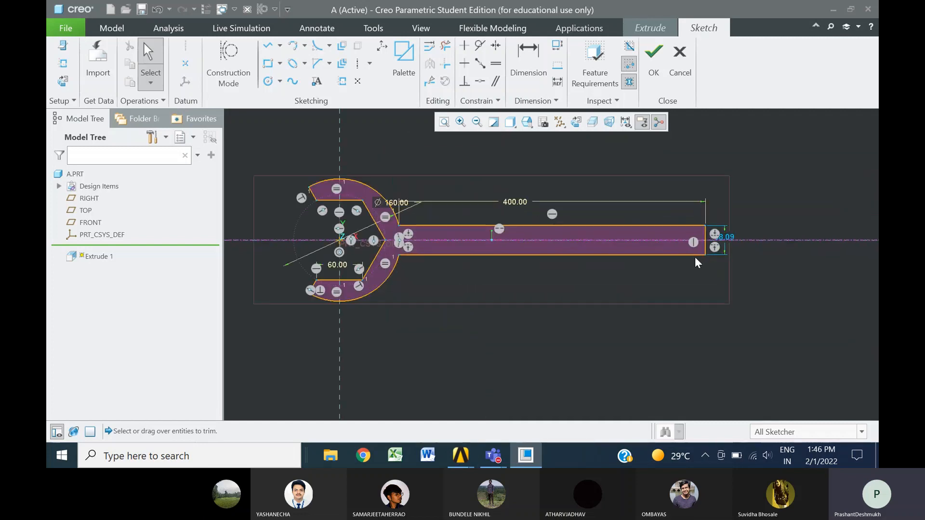
double_click(730, 236)
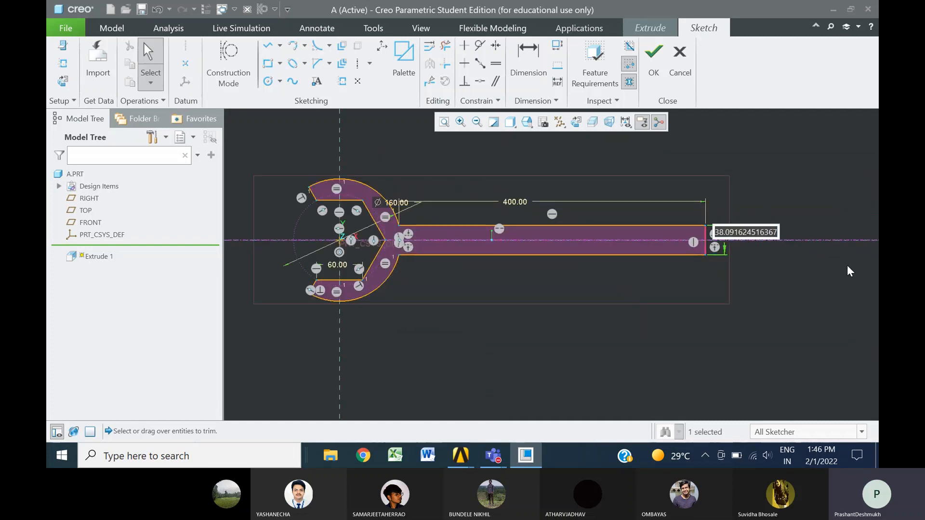
type("30")
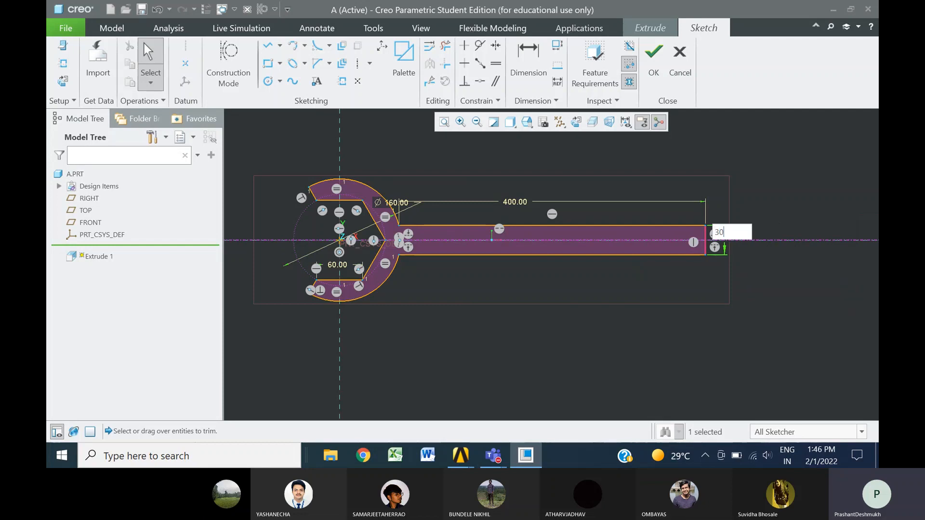
key("Return")
left_click(756, 297)
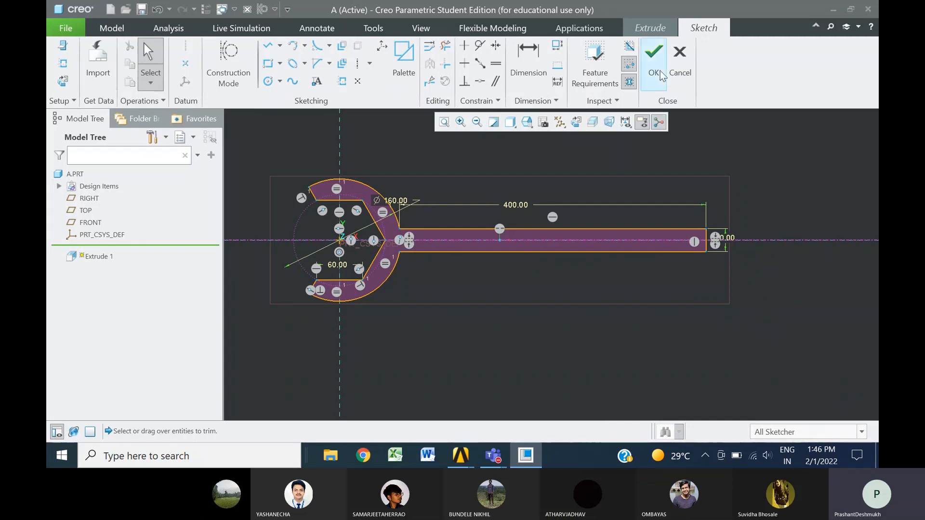
Finish the spanner sketch and set the extrusion depth to 15
left_click(653, 55)
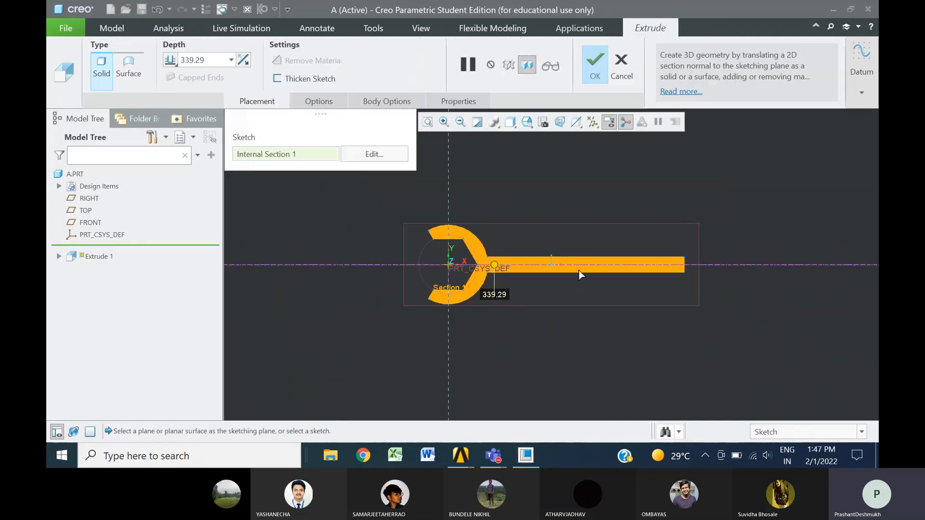
left_click(199, 62)
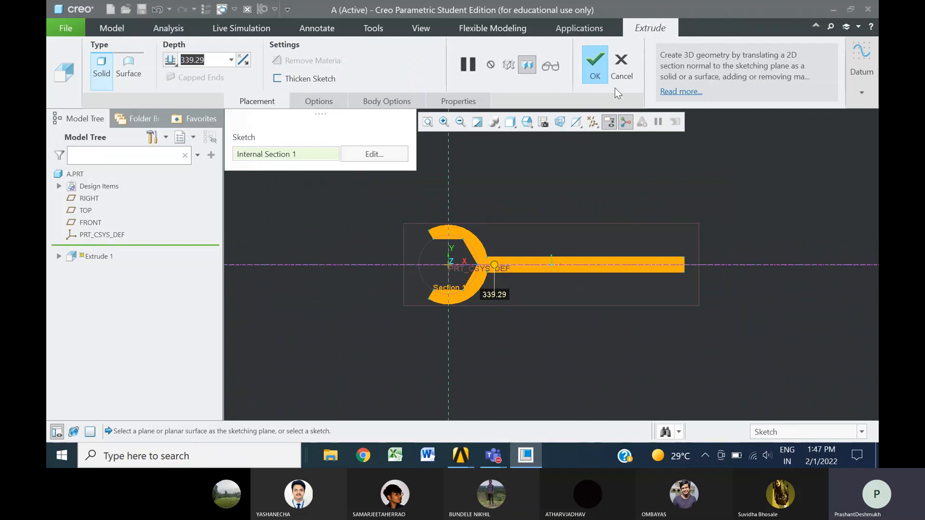
type("15")
key("Return")
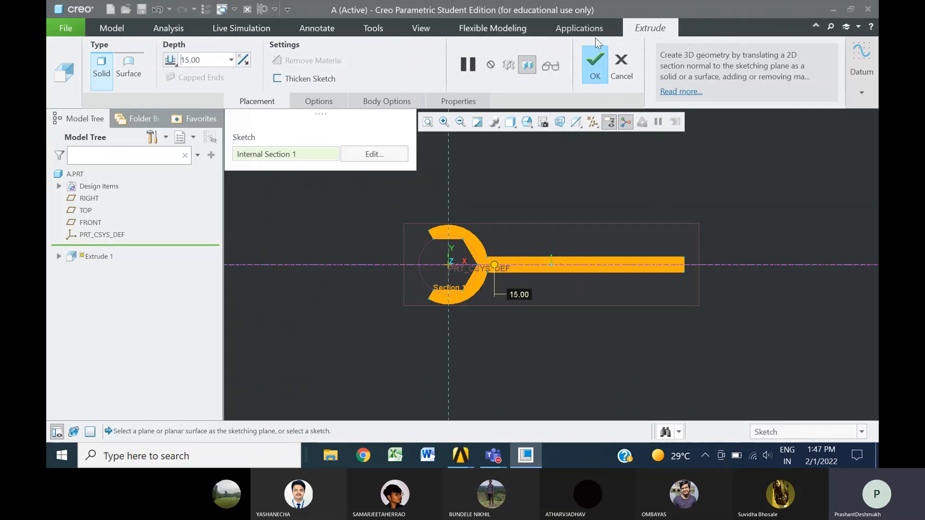
Complete the spanner's extrusion and inspect the solid in the standard 3D orientation
left_click(594, 62)
key("ctrl+d")
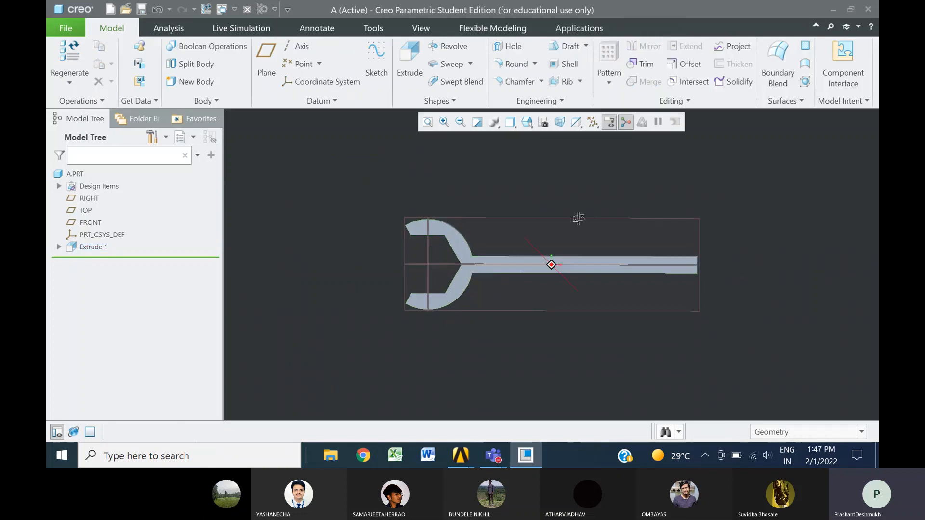
scroll(507, 239, "down", 5)
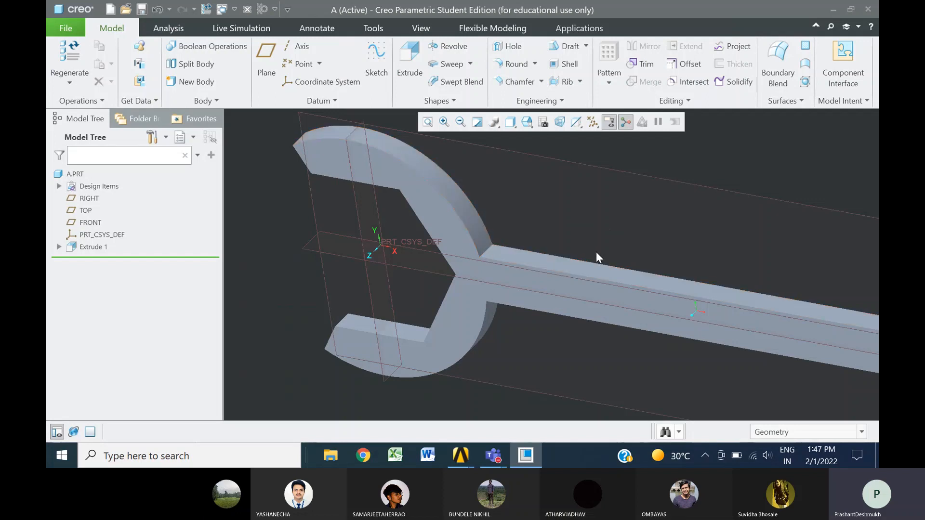
scroll(597, 251, "up", 5)
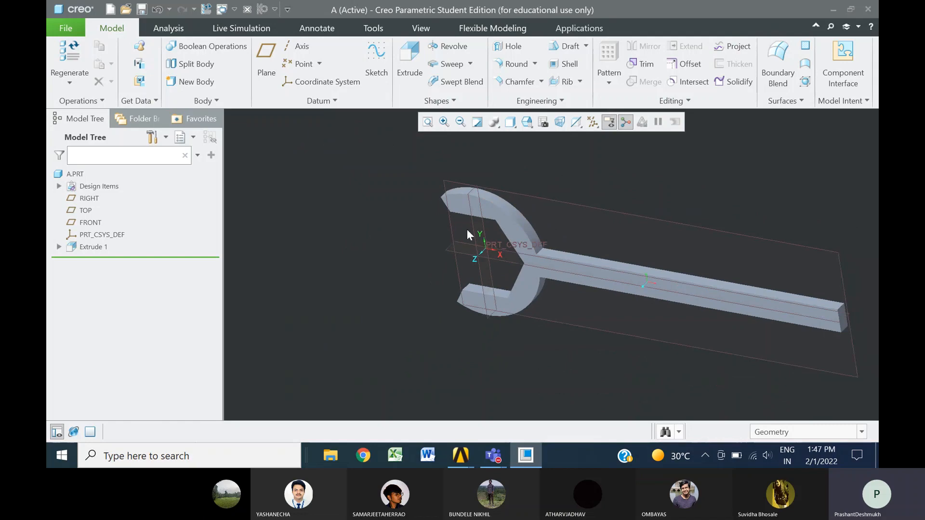
Save the part A.PRT in the folder 0 Academic Year 2021 - 22 > Sem - II on drive D
left_click(142, 9)
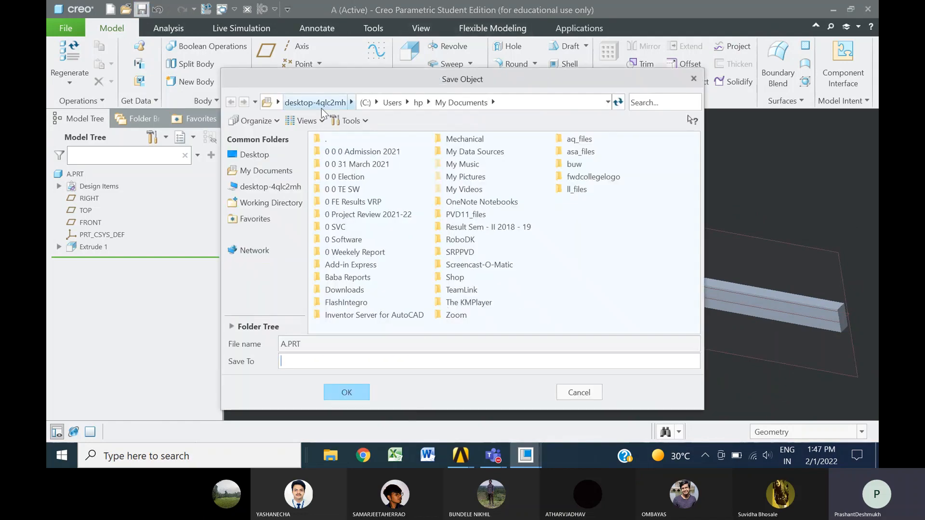
left_click(298, 103)
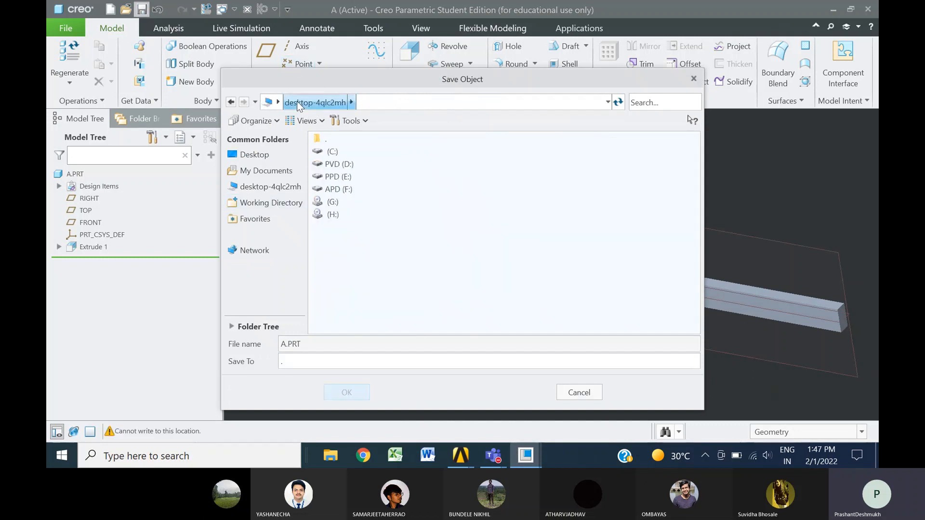
double_click(345, 167)
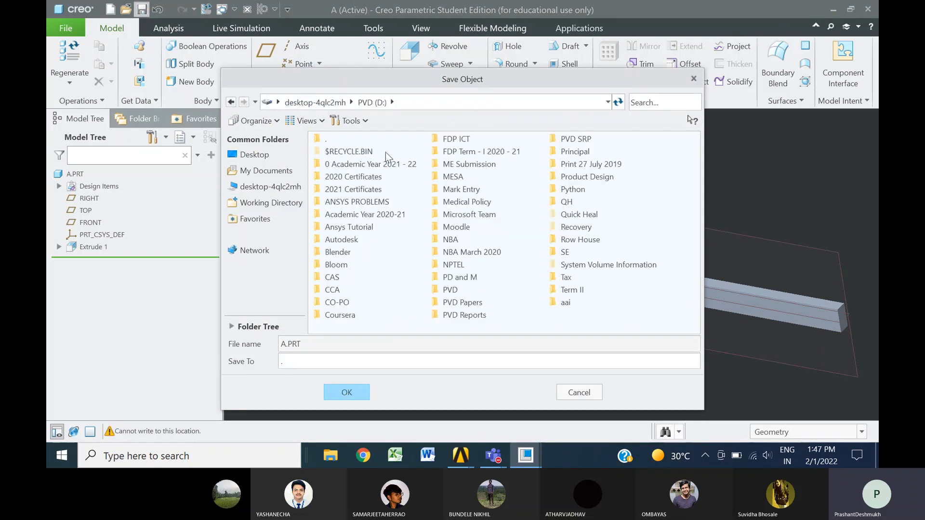
double_click(366, 164)
double_click(360, 164)
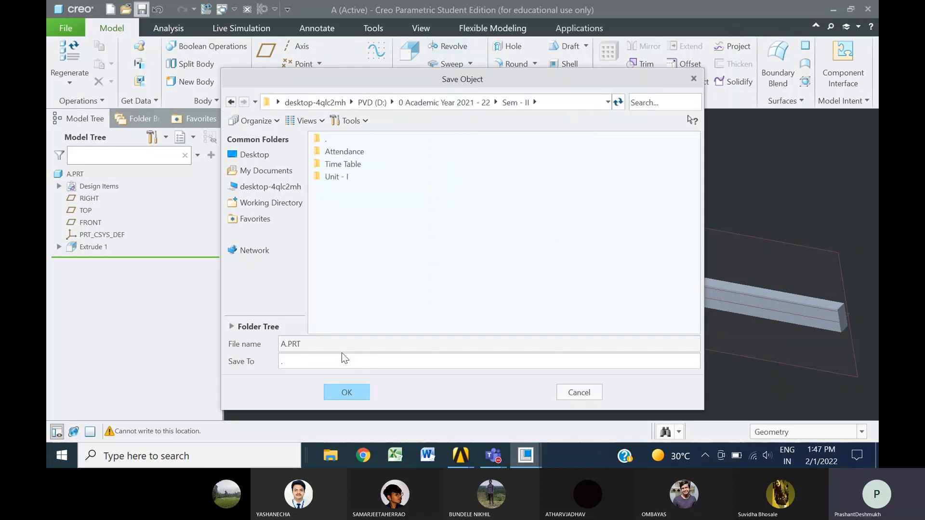
left_click(346, 392)
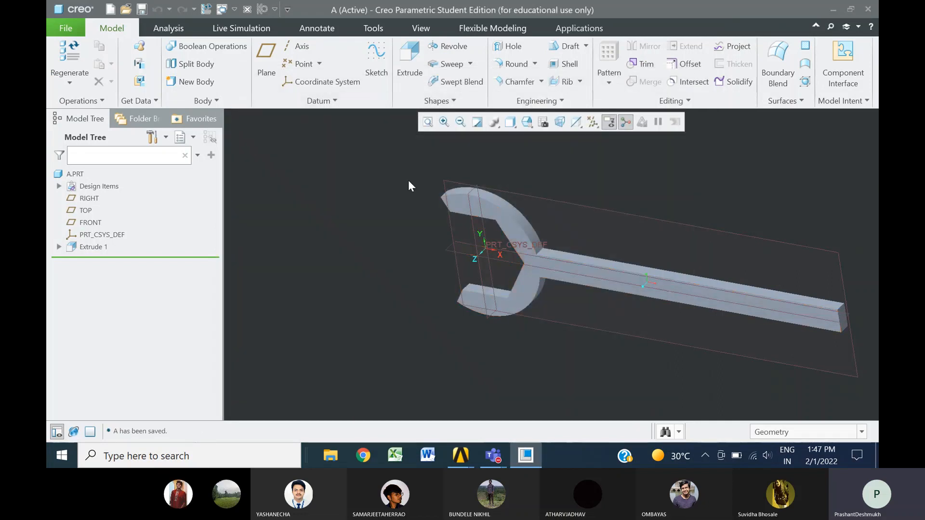
Export a copy of the spanner in IGES format as A1, and save the part again
left_click(63, 29)
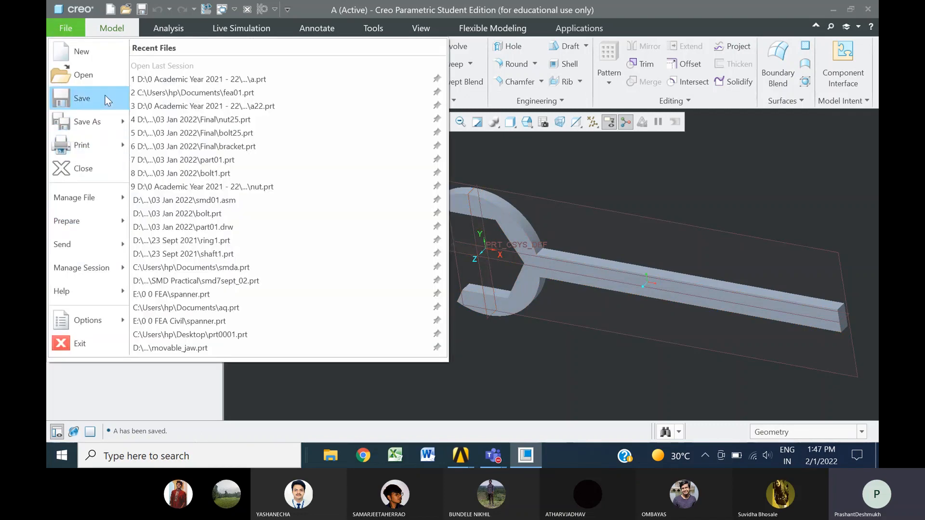
mouse_move(114, 124)
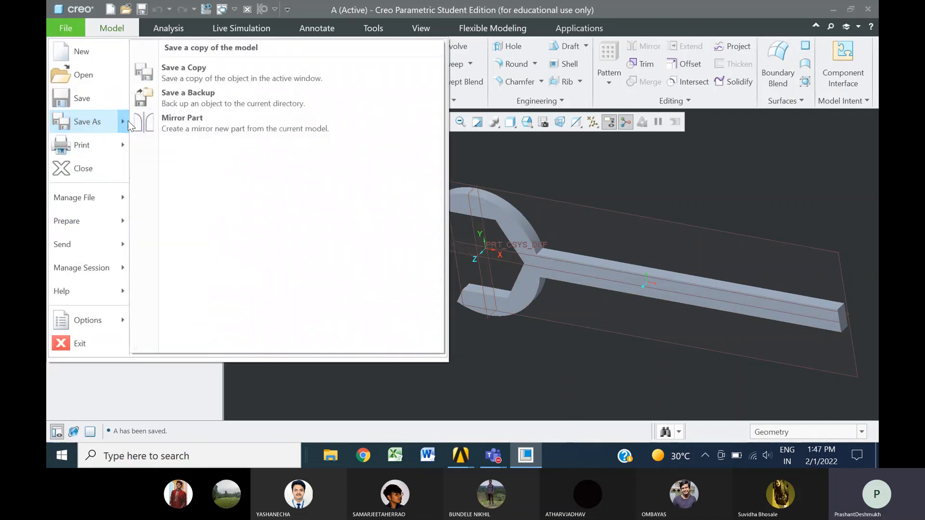
left_click(193, 72)
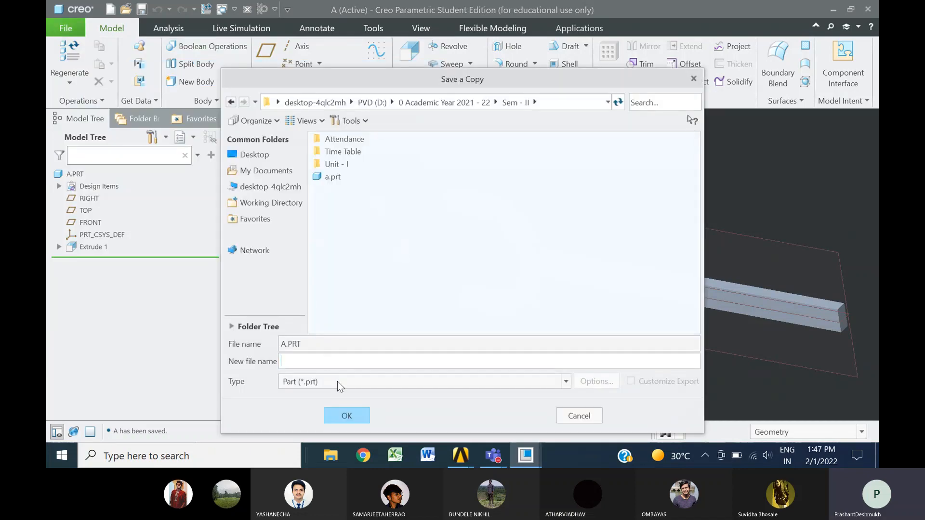
left_click(493, 383)
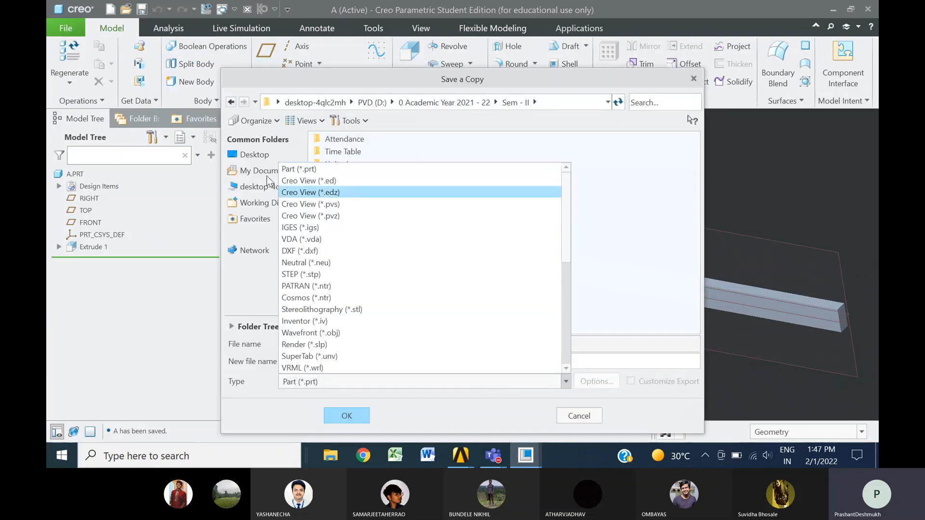
left_click(297, 227)
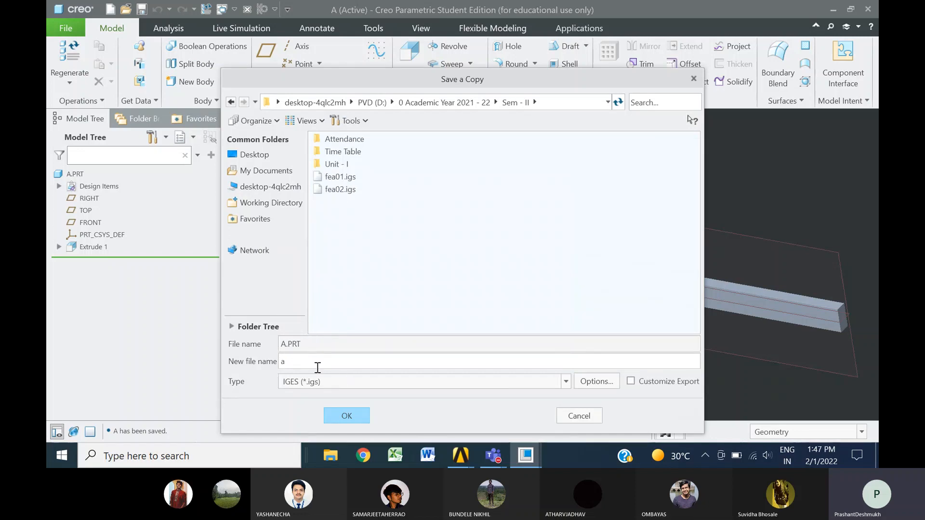
left_click_drag(318, 368, 268, 360)
type("A1")
left_click(352, 416)
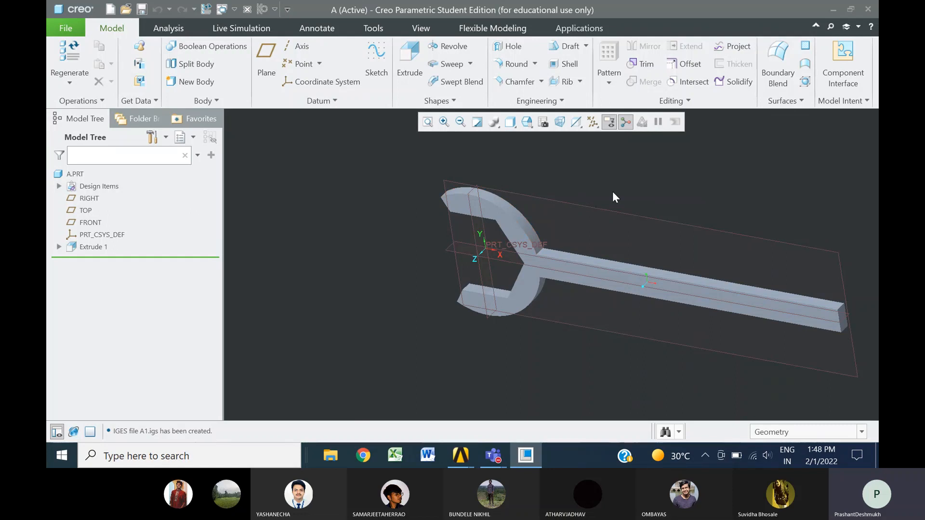
left_click(145, 13)
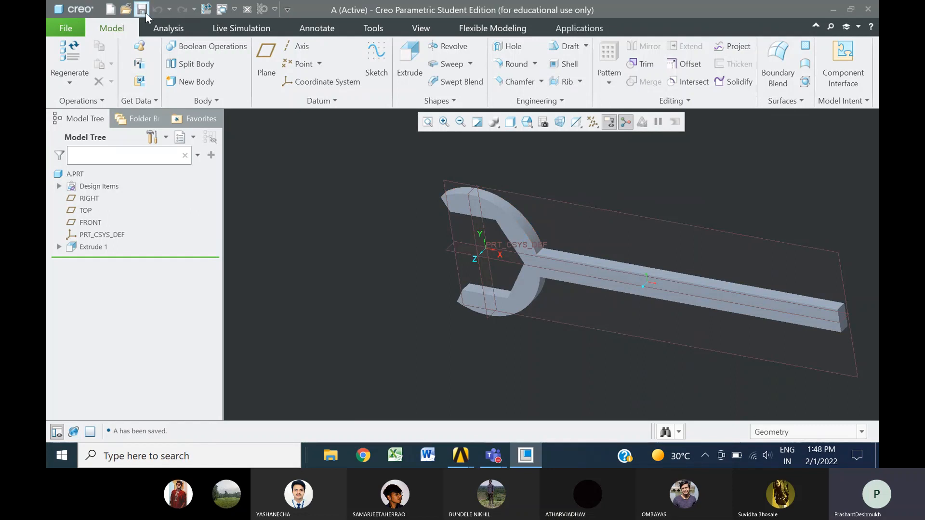
Switch to the ANSYS Mechanical window and set the analysis preferences to Structural with the h-Method
mouse_move(459, 457)
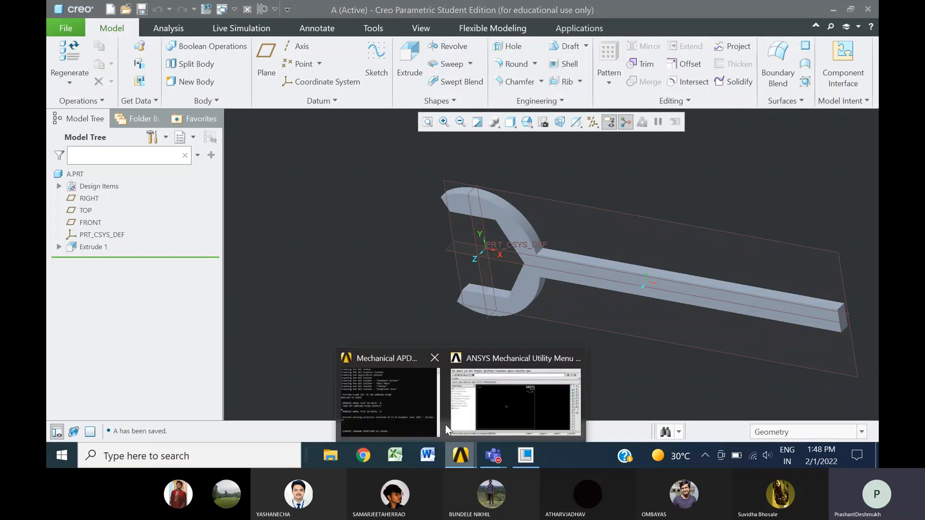
left_click(508, 401)
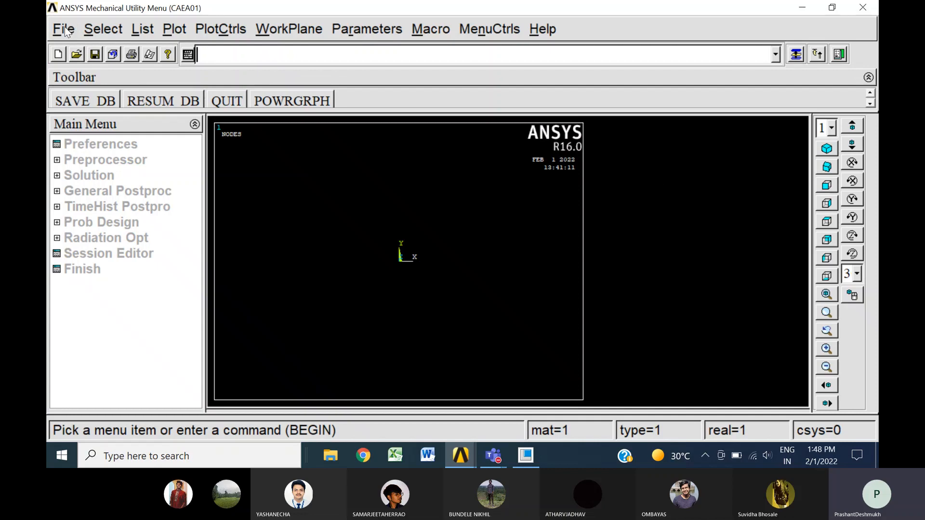
left_click(104, 145)
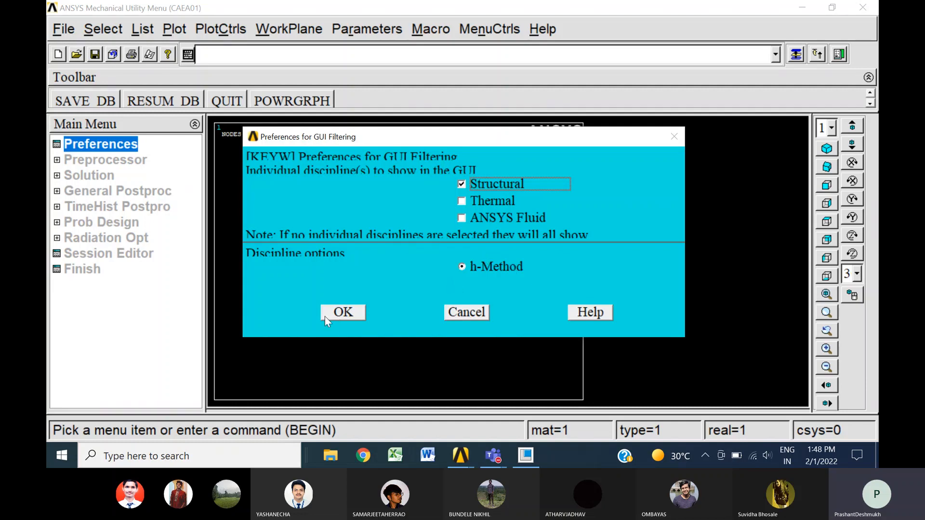
left_click(343, 312)
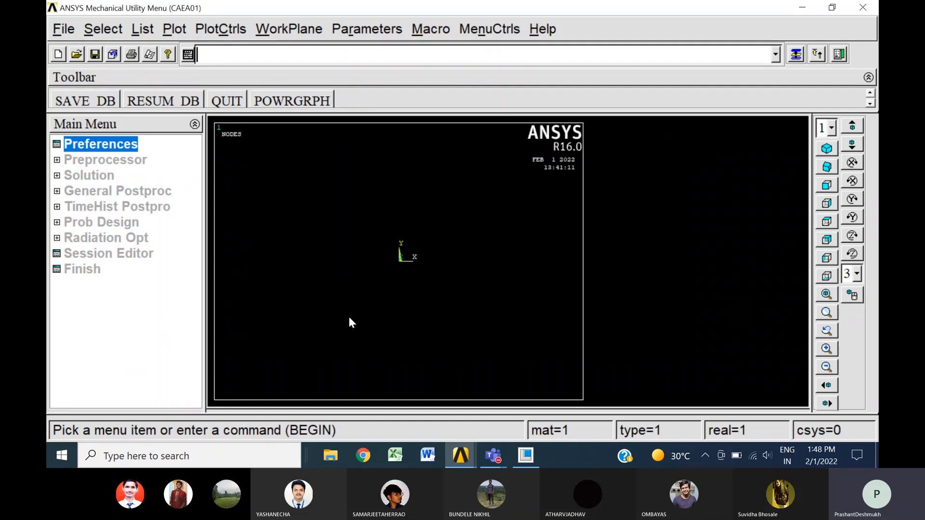
Open the library of element types in the preprocessor for adding a new element type
left_click(138, 161)
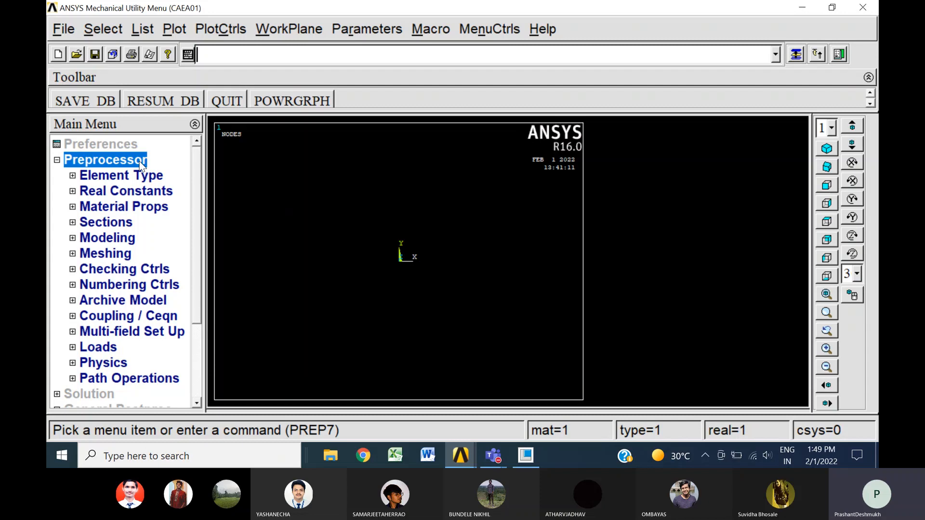
left_click(158, 179)
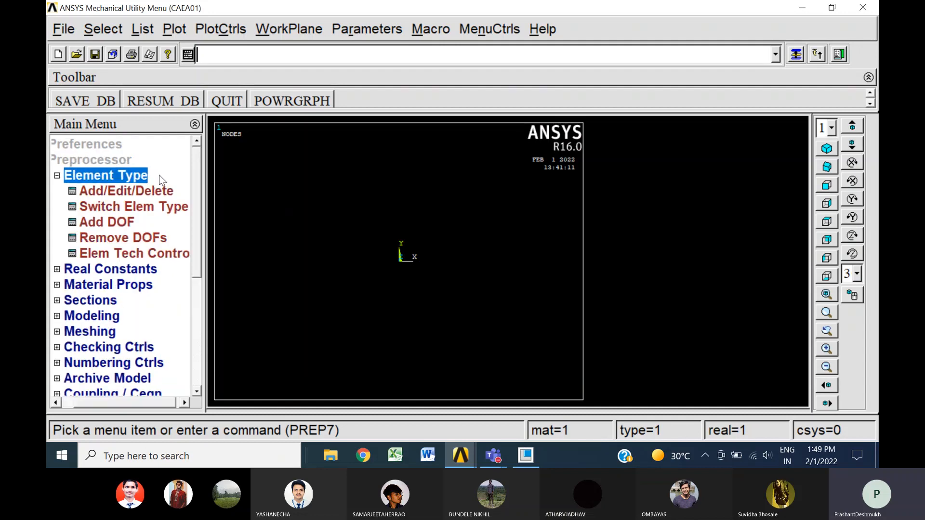
left_click(527, 455)
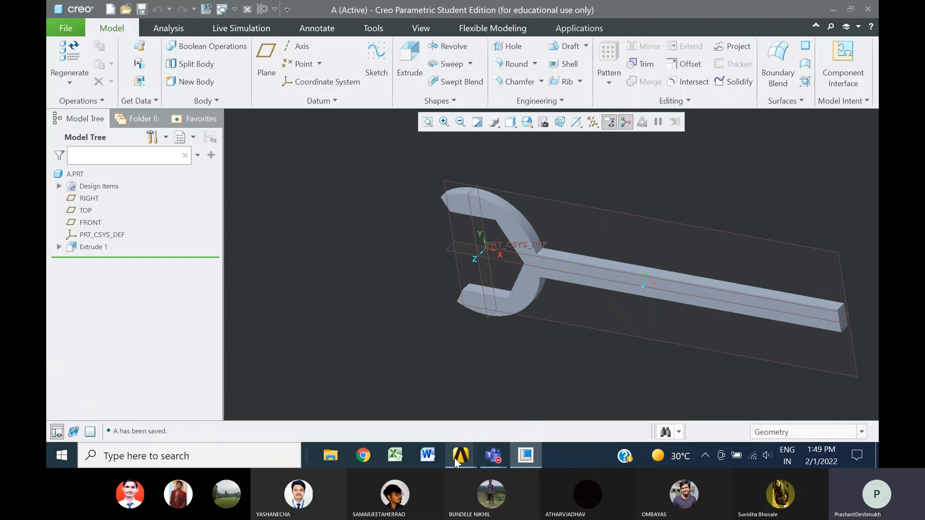
mouse_move(457, 461)
left_click(491, 409)
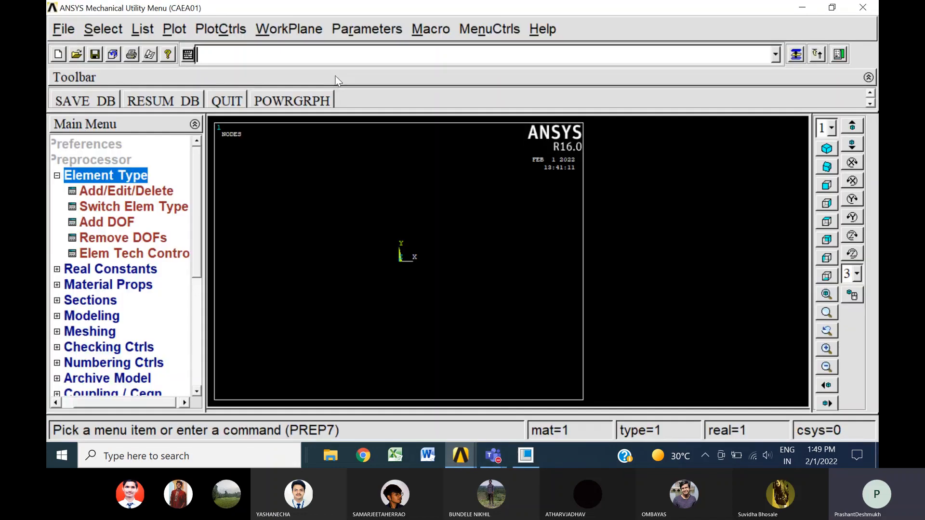
left_click(121, 192)
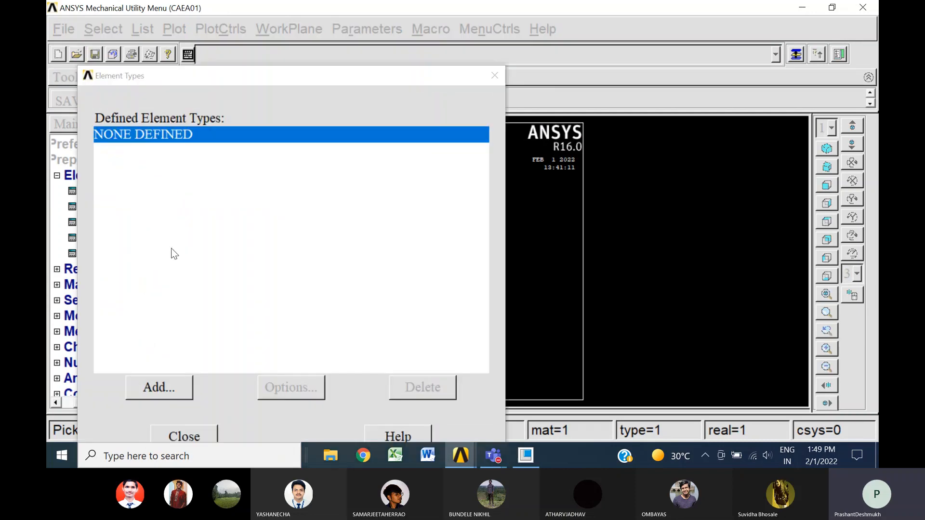
left_click(159, 387)
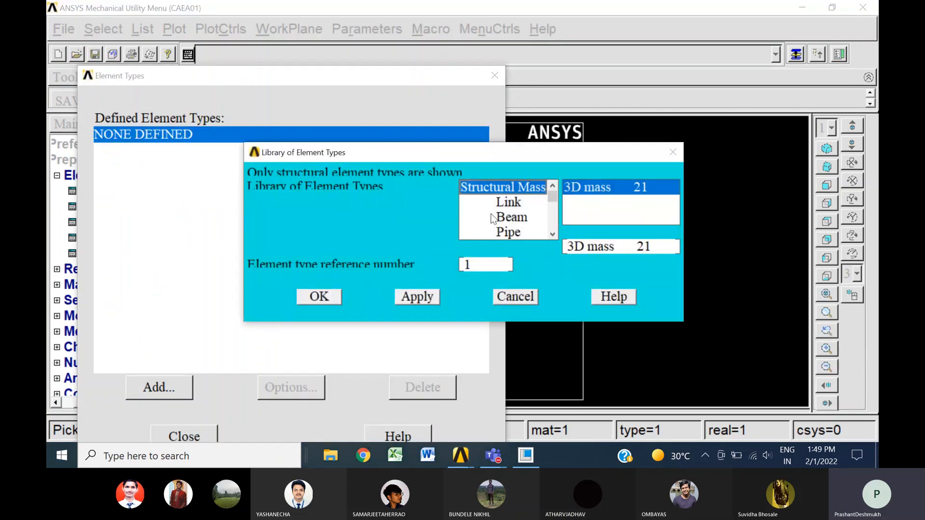
Add the solid Brick 8 node 185 element as element type 1 and close the element type definitions
left_click(551, 233)
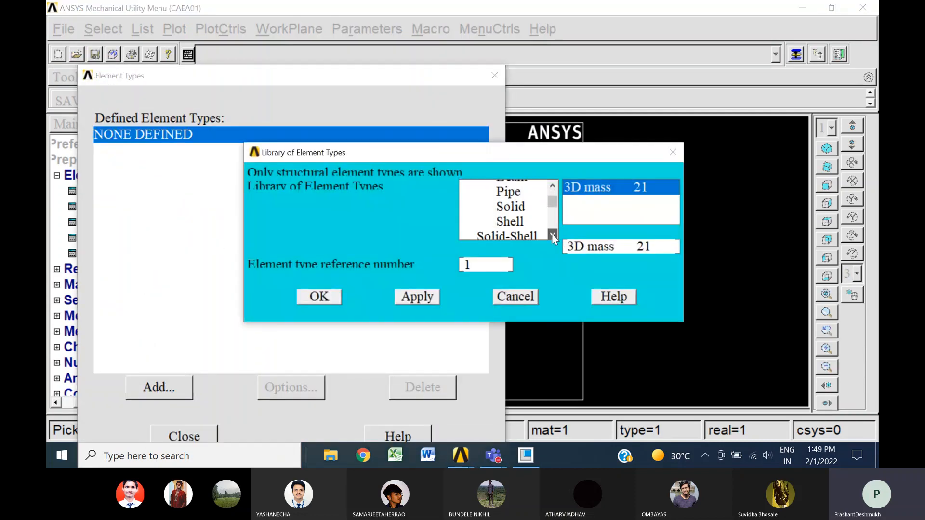
left_click_drag(551, 234, 549, 207)
left_click(511, 202)
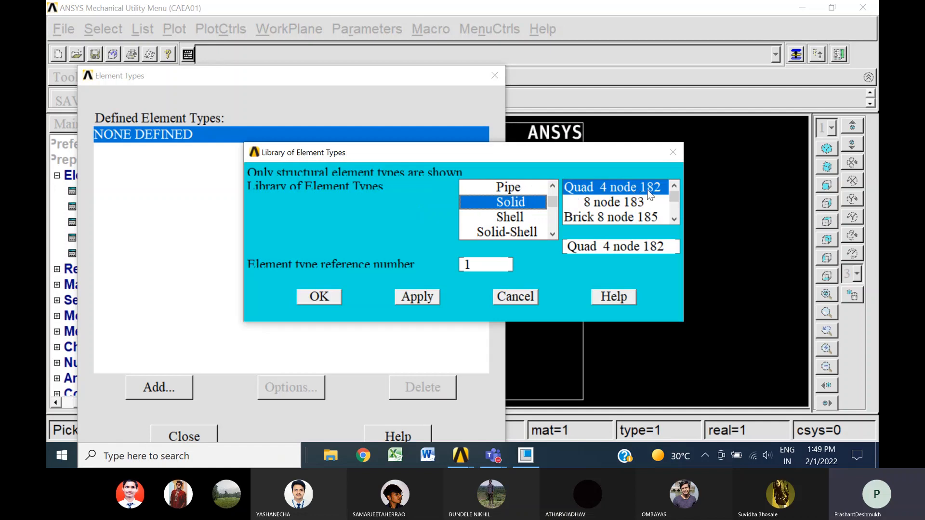
left_click(582, 218)
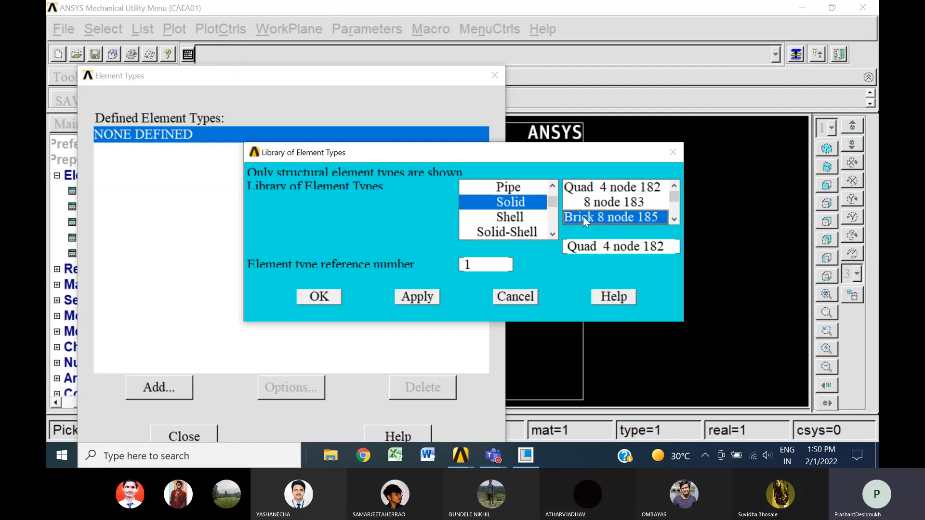
left_click(674, 219)
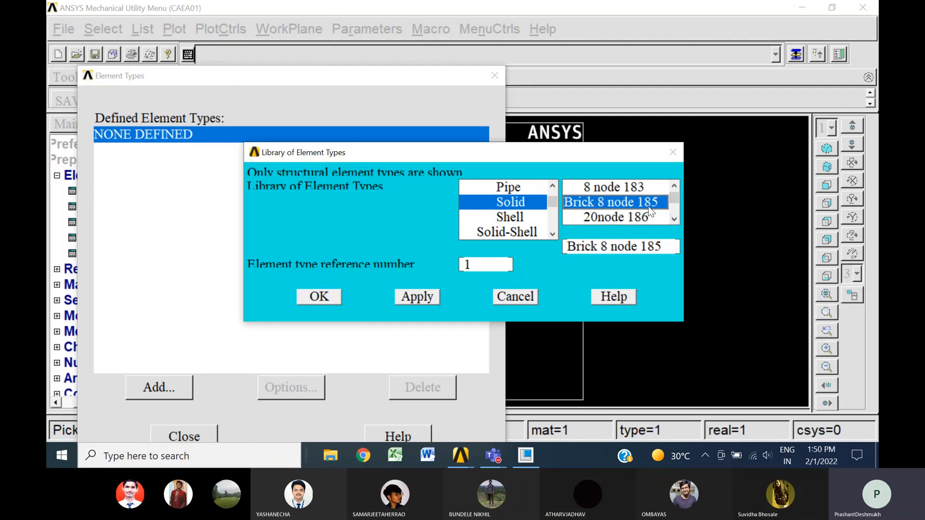
left_click(673, 219)
left_click(673, 220)
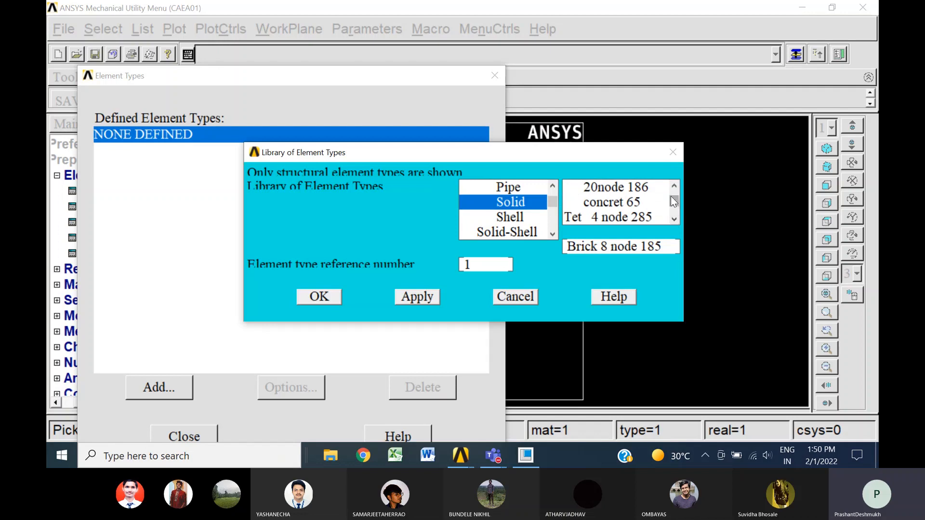
scroll(675, 198, "up", 2)
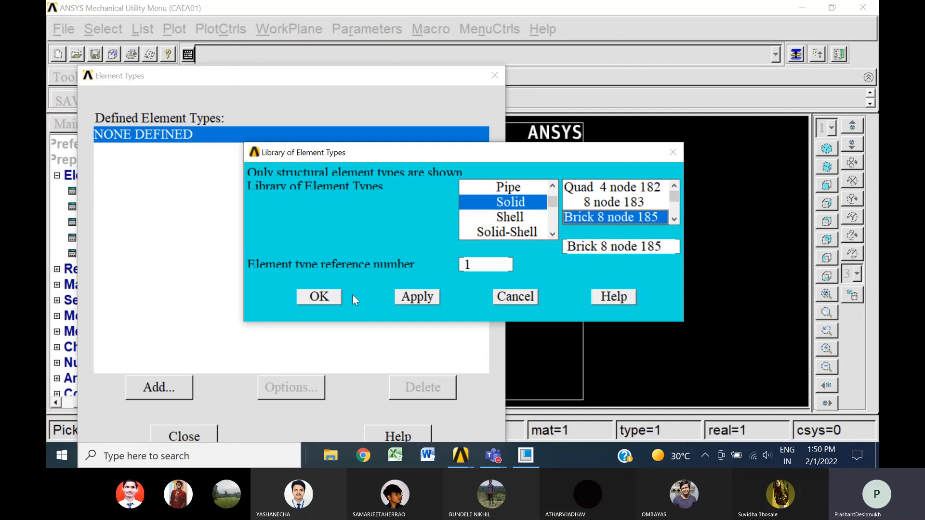
left_click(320, 297)
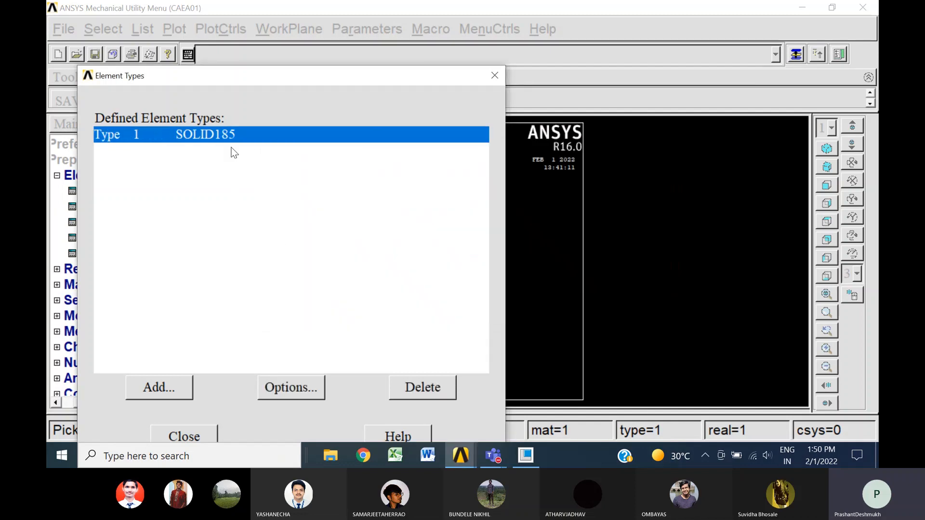
left_click(187, 436)
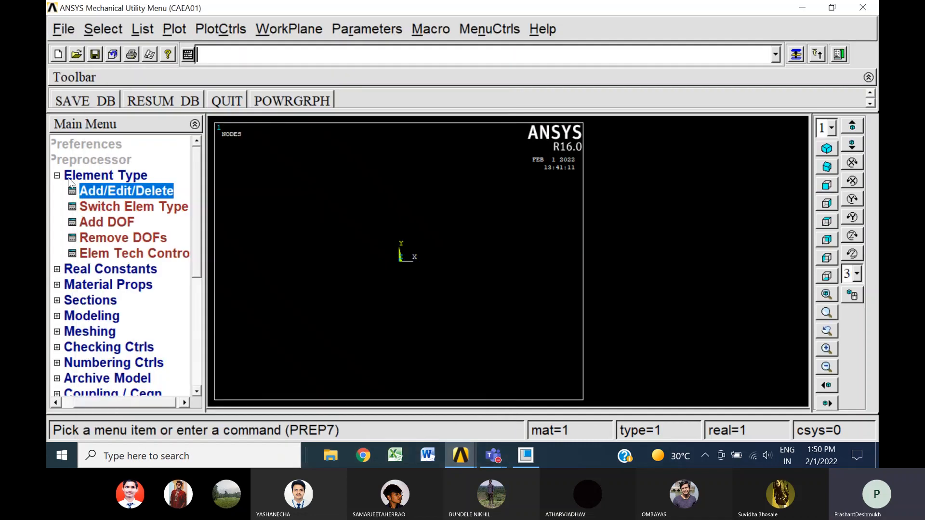
Choose the structural, linear, elastic, isotropic model for material number 1 in the preprocessor's material properties
left_click(57, 175)
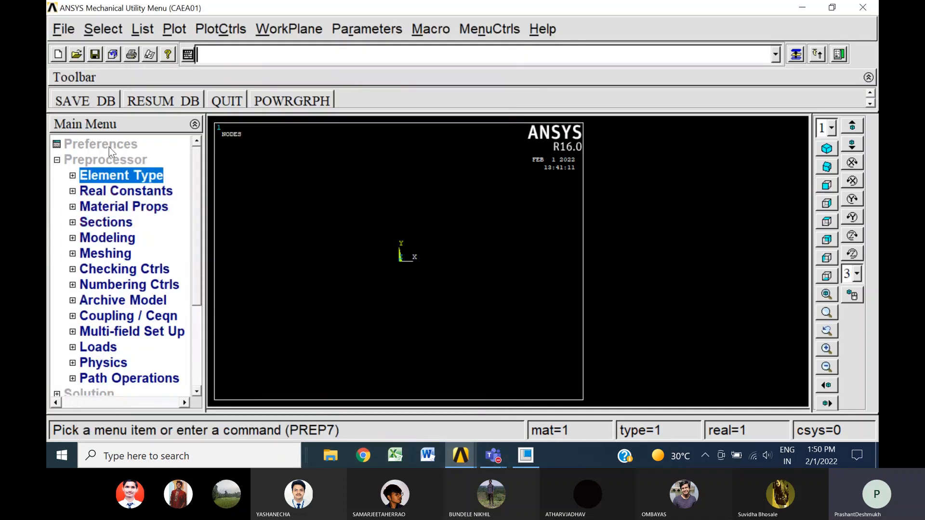
left_click(136, 210)
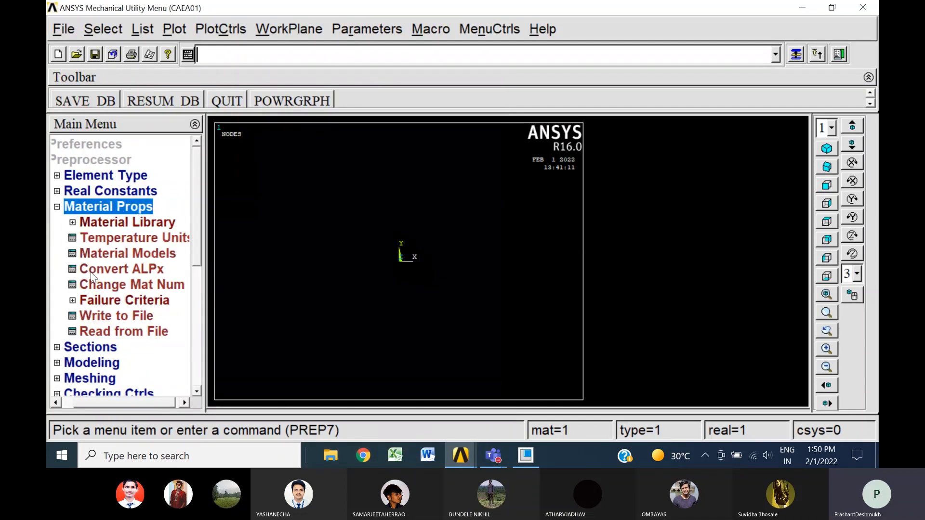
left_click(133, 255)
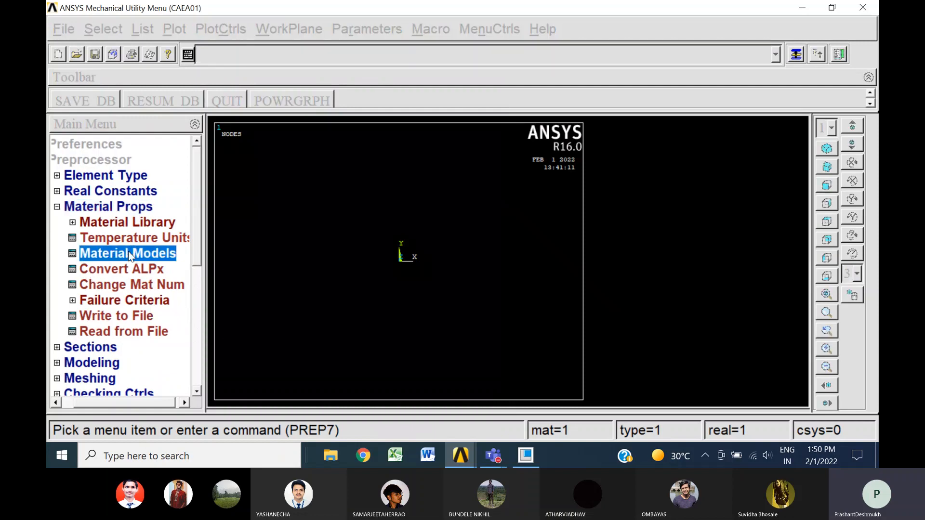
left_click(488, 210)
double_click(488, 210)
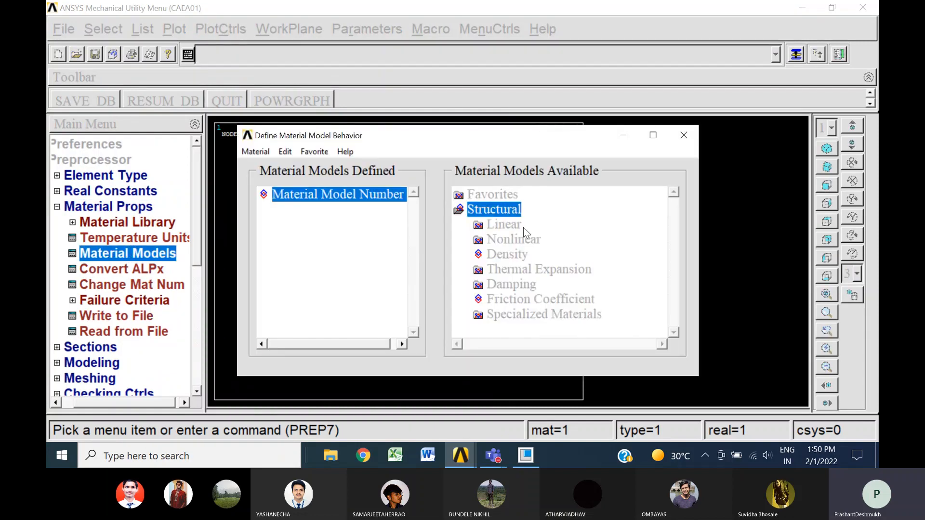
double_click(501, 225)
double_click(525, 240)
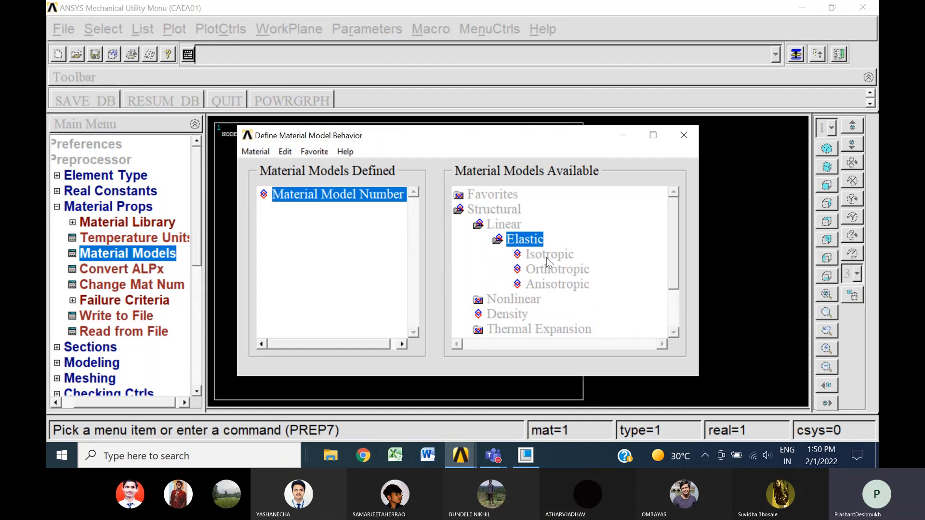
double_click(546, 255)
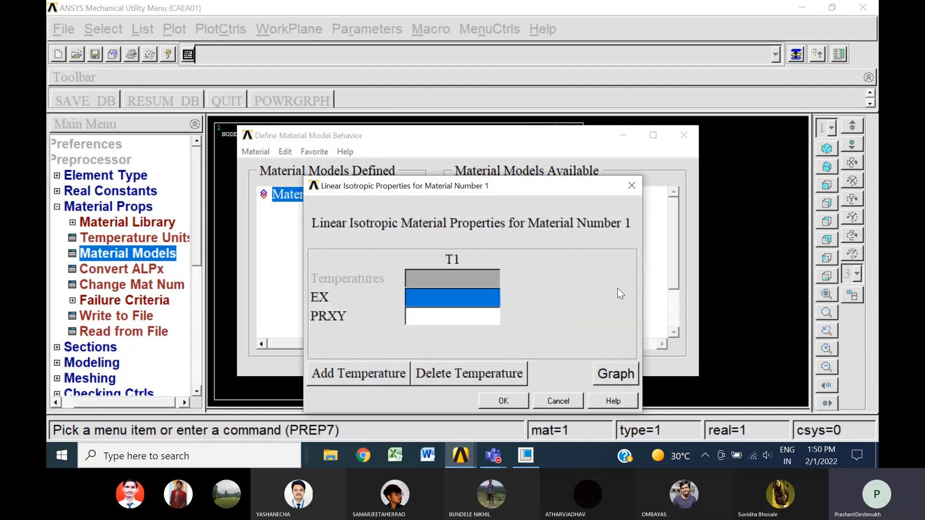
Set EX to 2.1e5 and PRXY to 0.3 for material 1, and close the material model definitions
type("2")
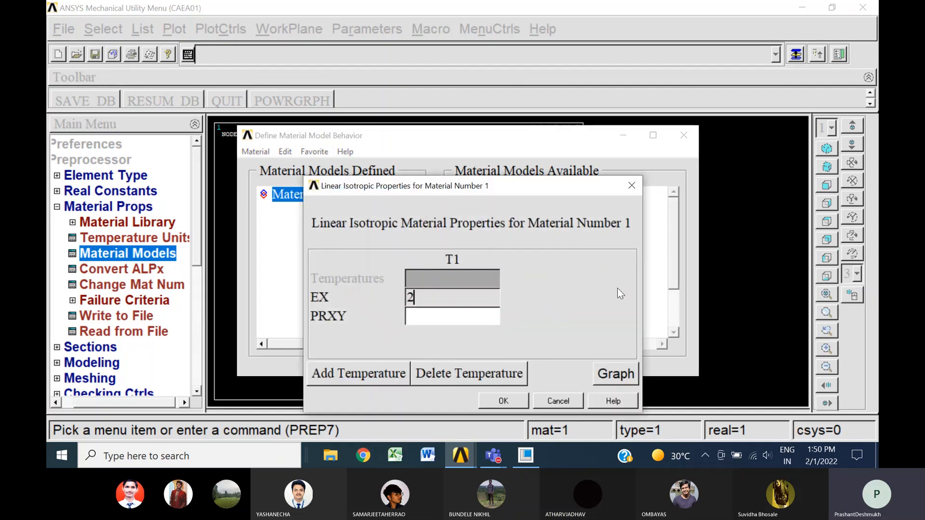
type(".1e5")
left_click(463, 320)
type("0.3")
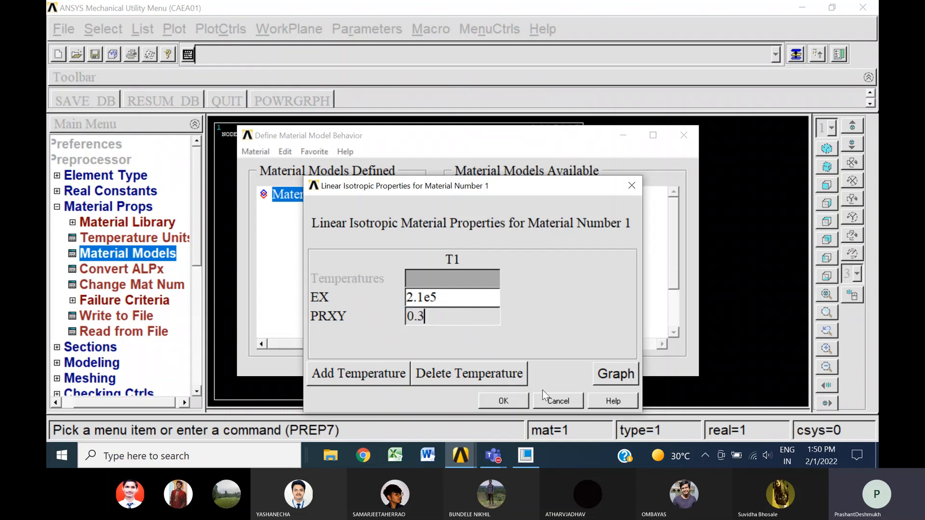
left_click(516, 400)
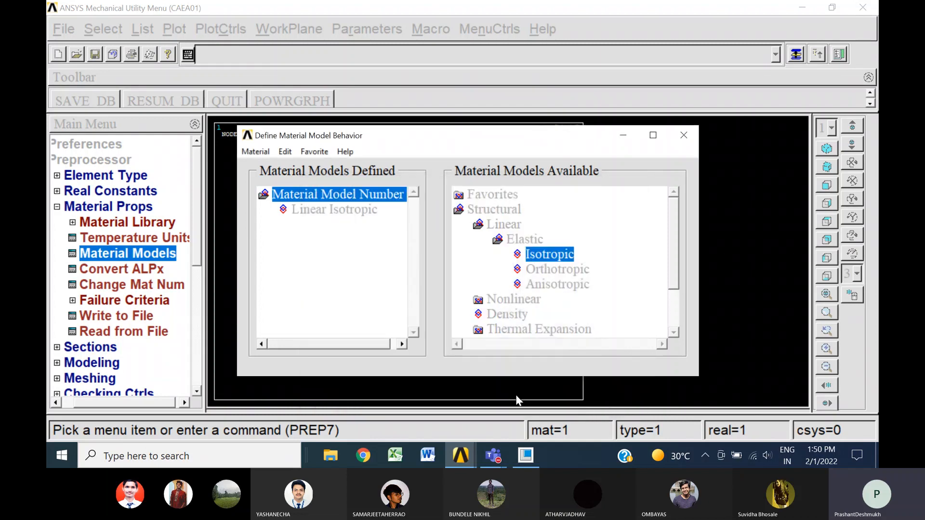
left_click(683, 133)
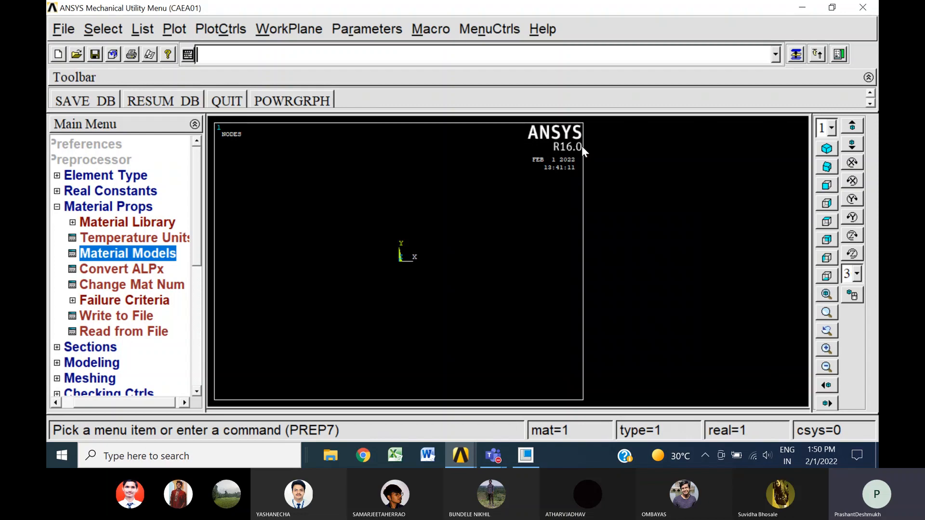
left_click(57, 207)
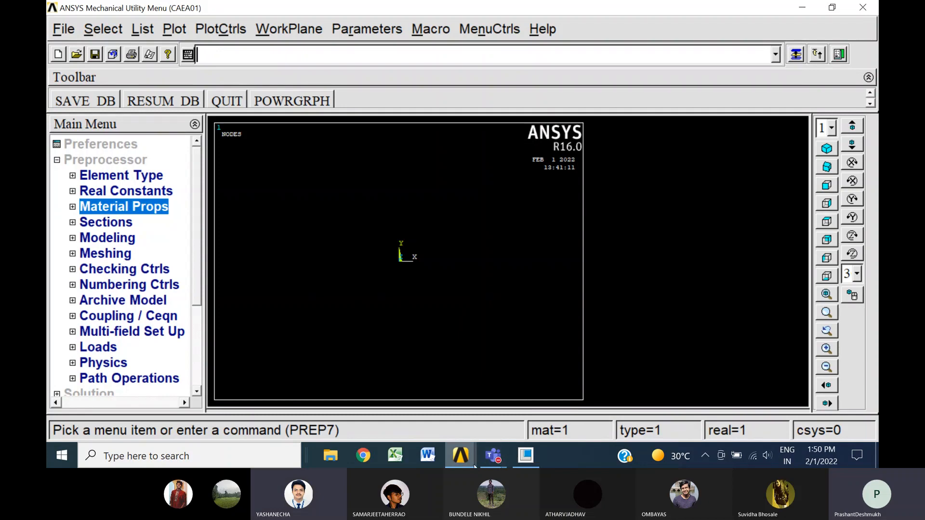
mouse_move(497, 456)
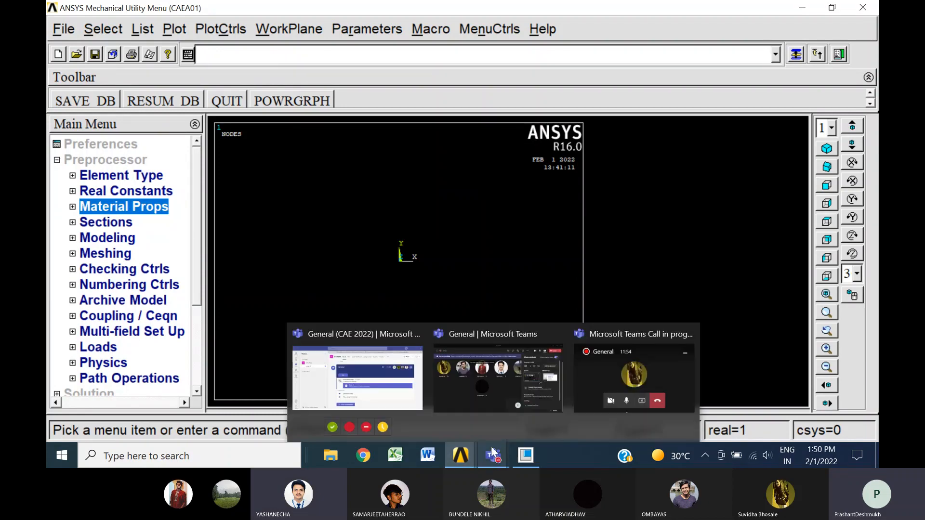
left_click(486, 405)
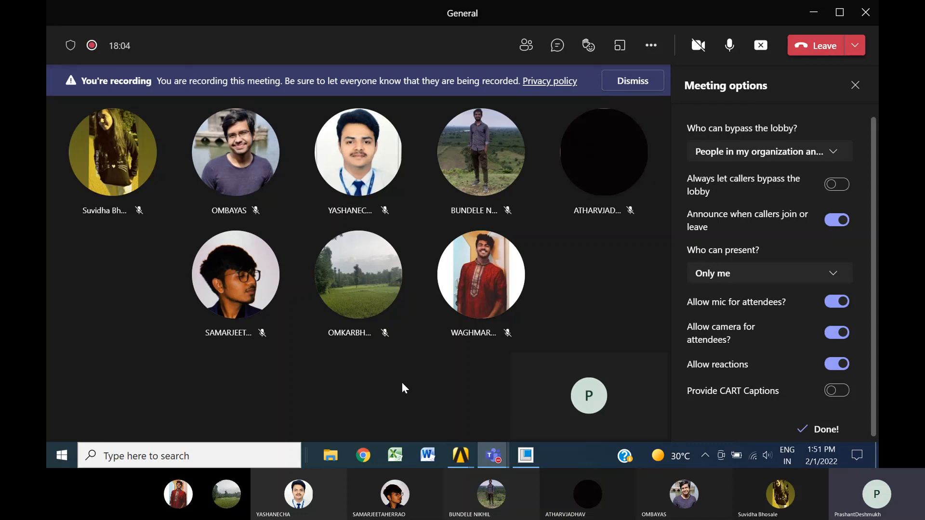
left_click(461, 455)
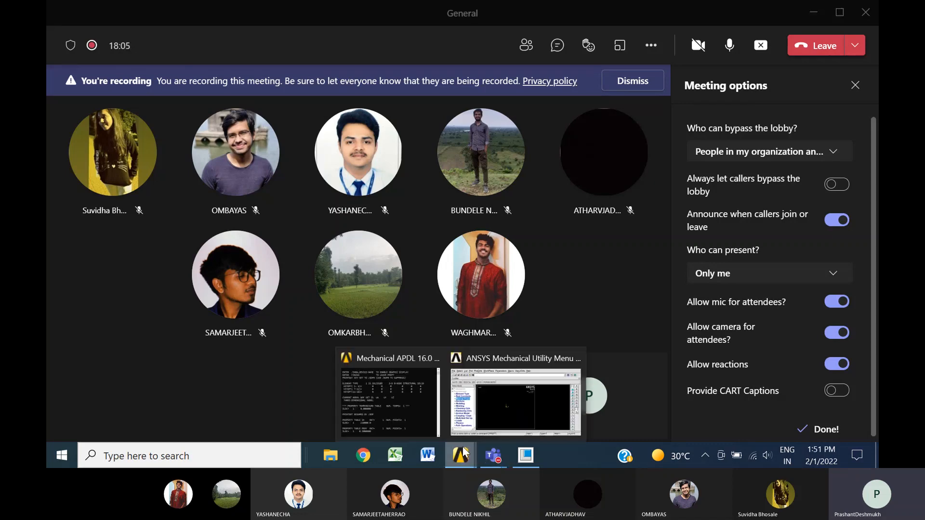
left_click(487, 414)
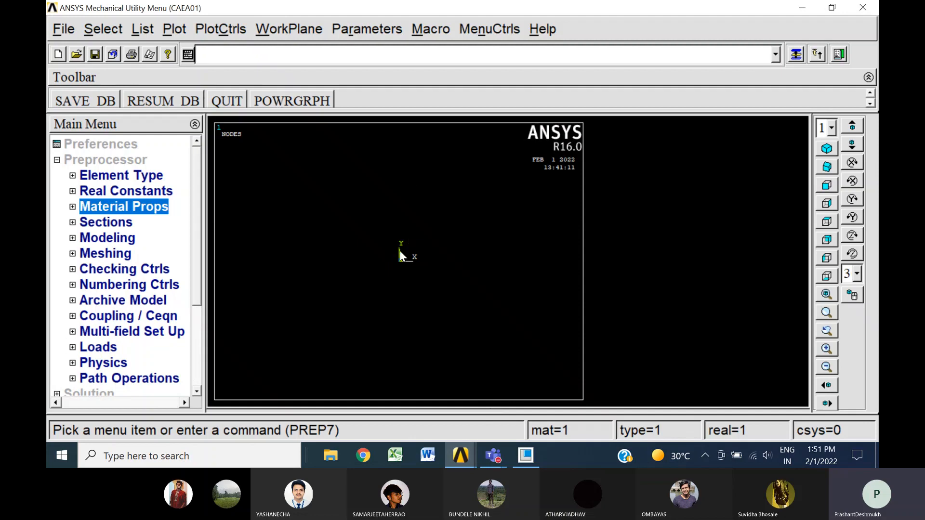
left_click(117, 239)
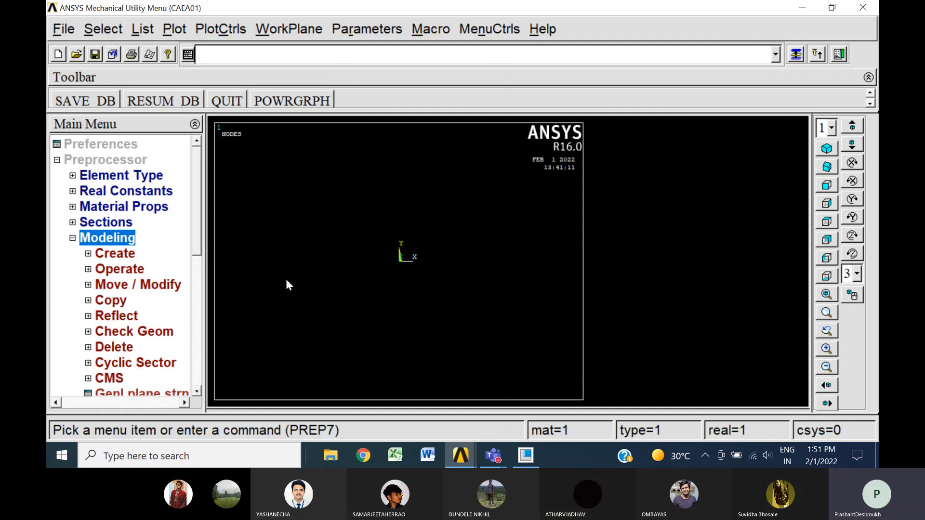
left_click(59, 33)
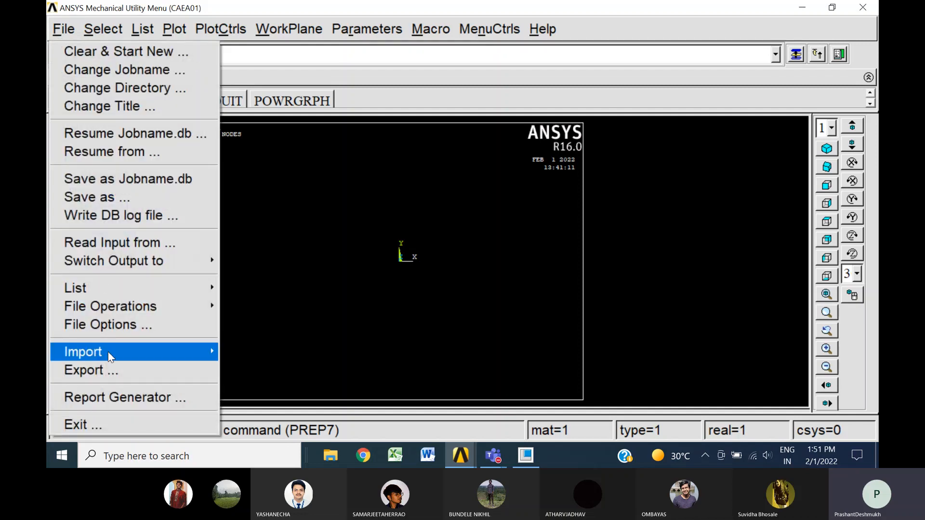
mouse_move(108, 352)
left_click(279, 244)
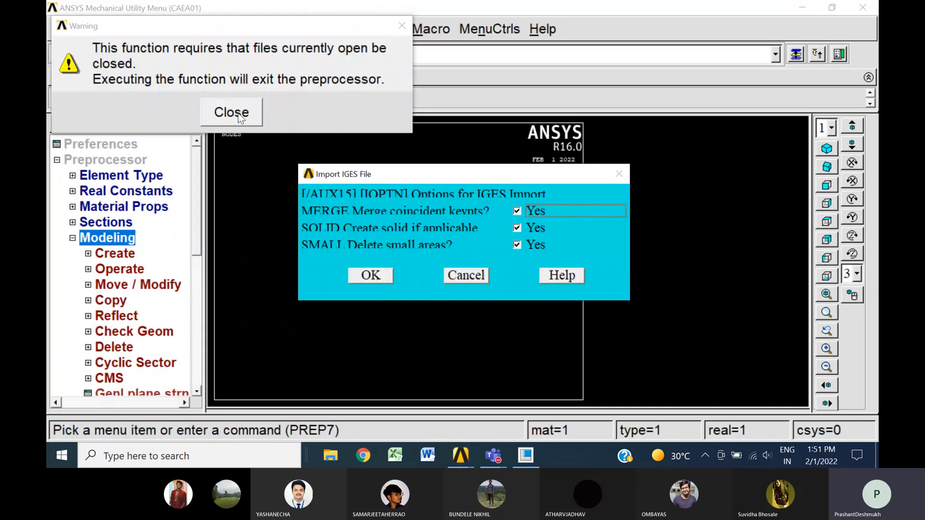
left_click(240, 113)
left_click(240, 113)
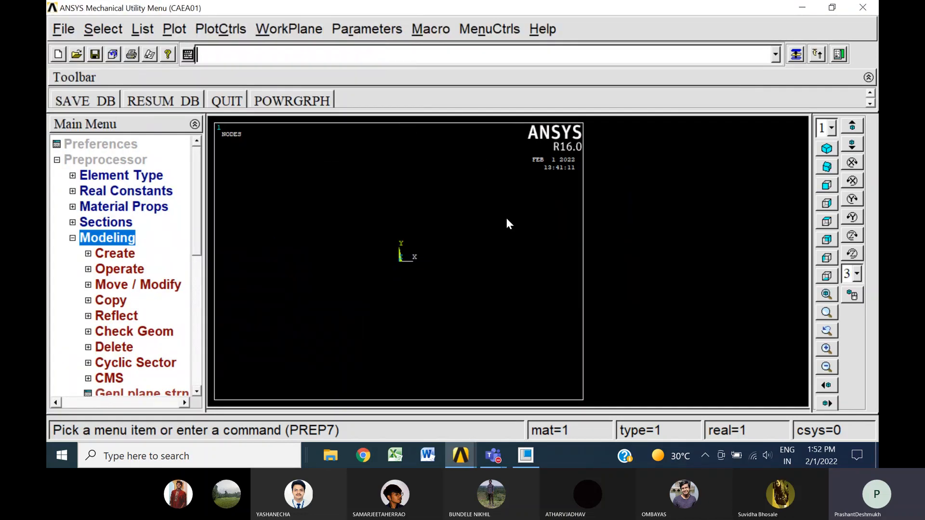
Import the spanner geometry from A1.igs with the default IGES options and merging tolerance, and return to the preprocessor
left_click(64, 30)
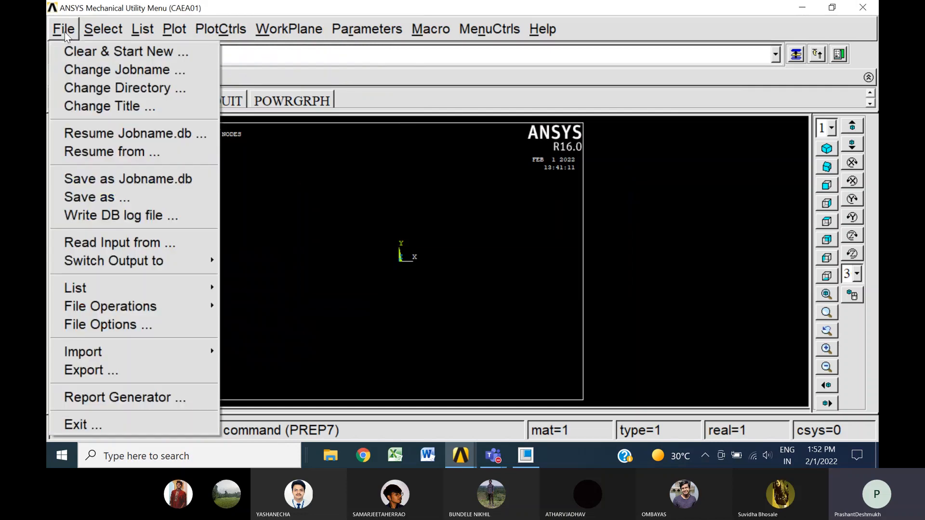
mouse_move(94, 354)
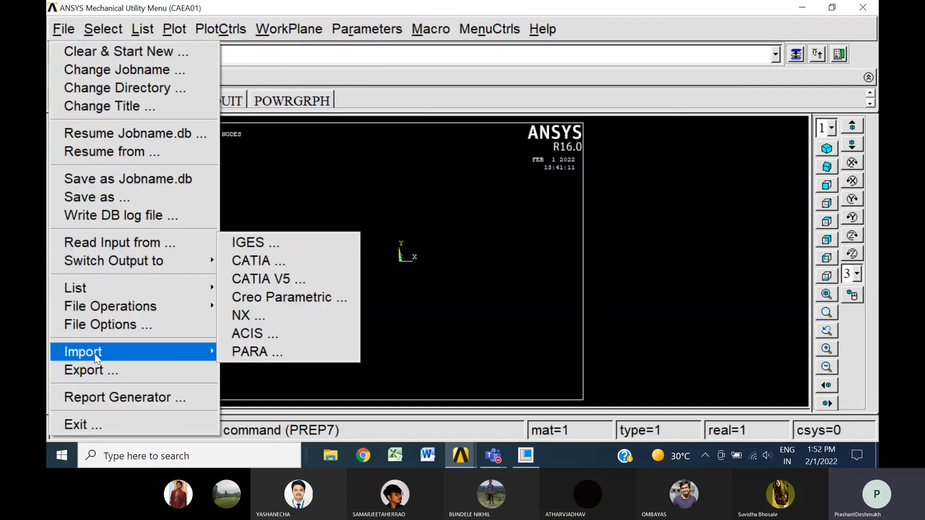
left_click(279, 242)
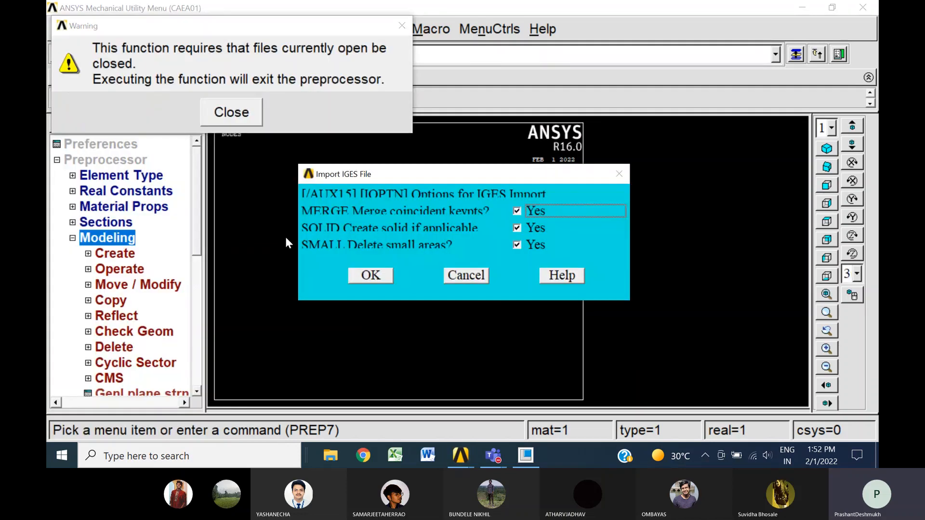
left_click(371, 275)
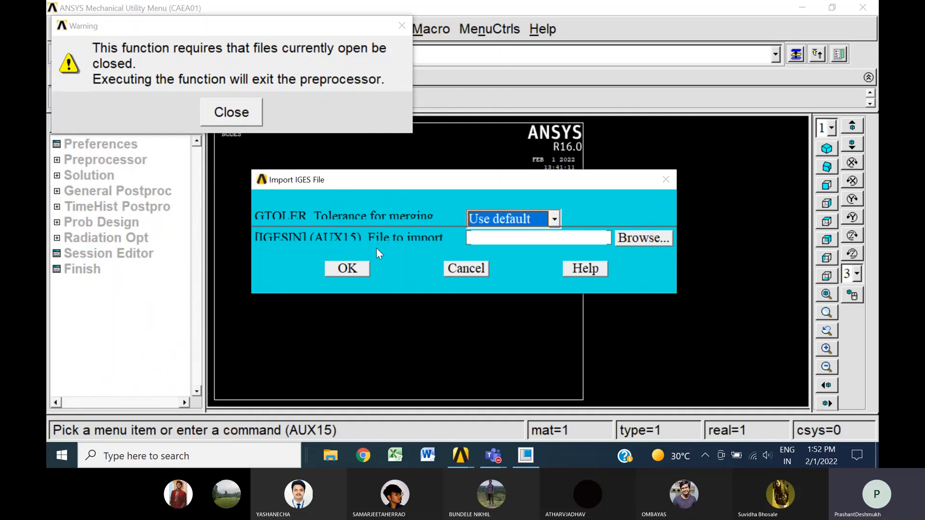
left_click(644, 239)
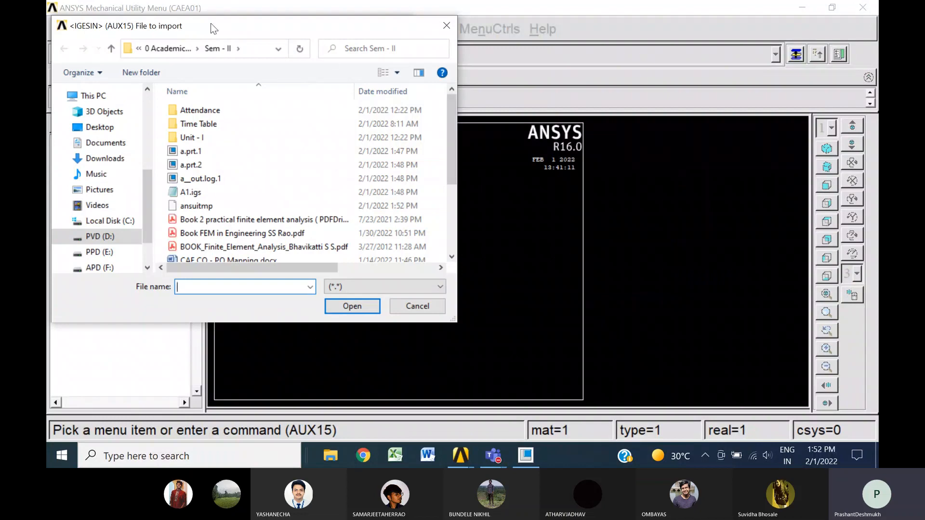
left_click(202, 192)
left_click(367, 311)
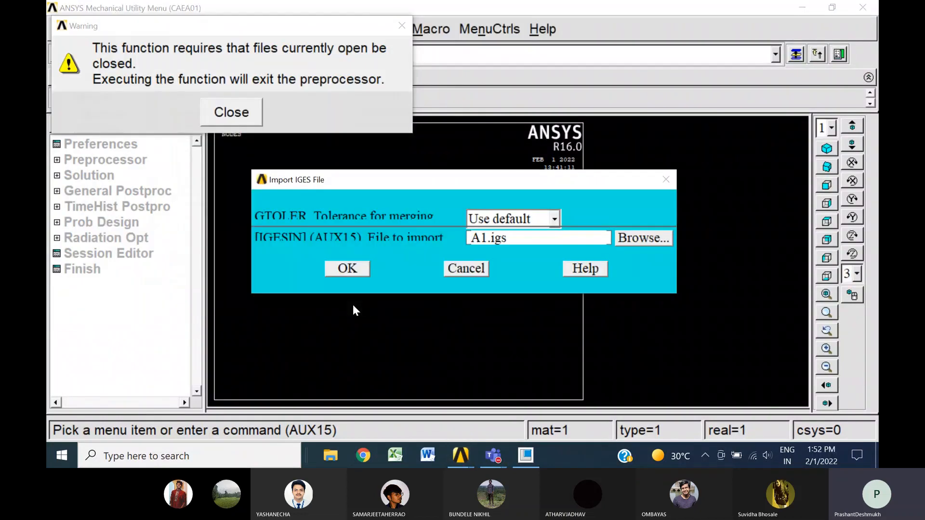
left_click(350, 266)
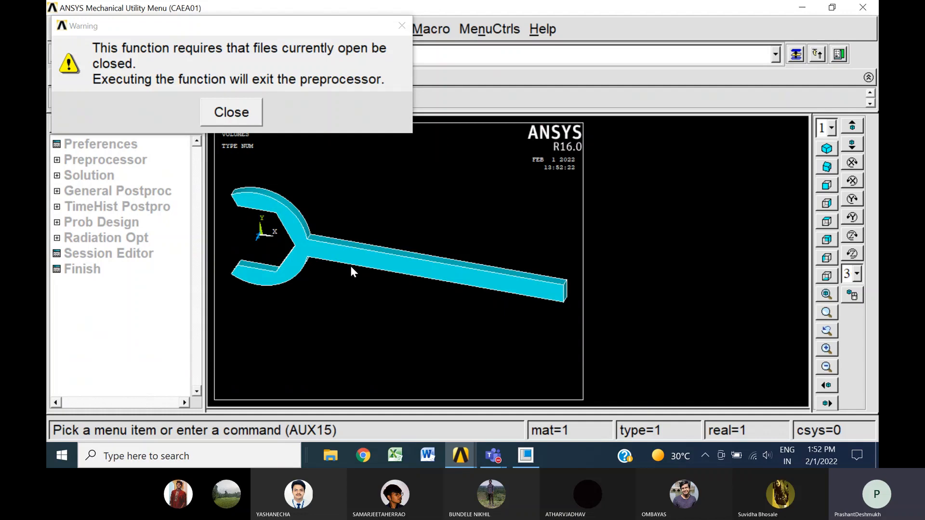
left_click(233, 114)
left_click(115, 162)
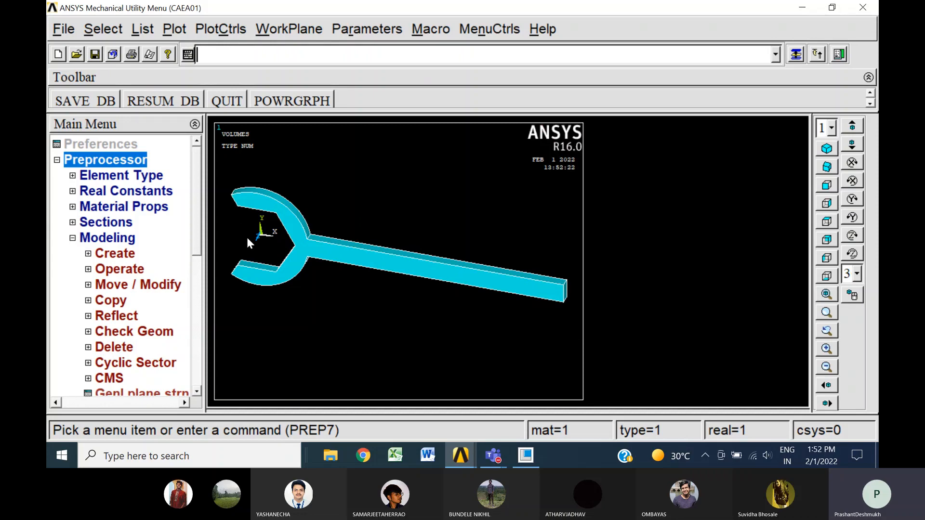
Enable smart sizing at level 4 in the MeshTool for the imported spanner, keeping the isometric view
left_click(826, 149)
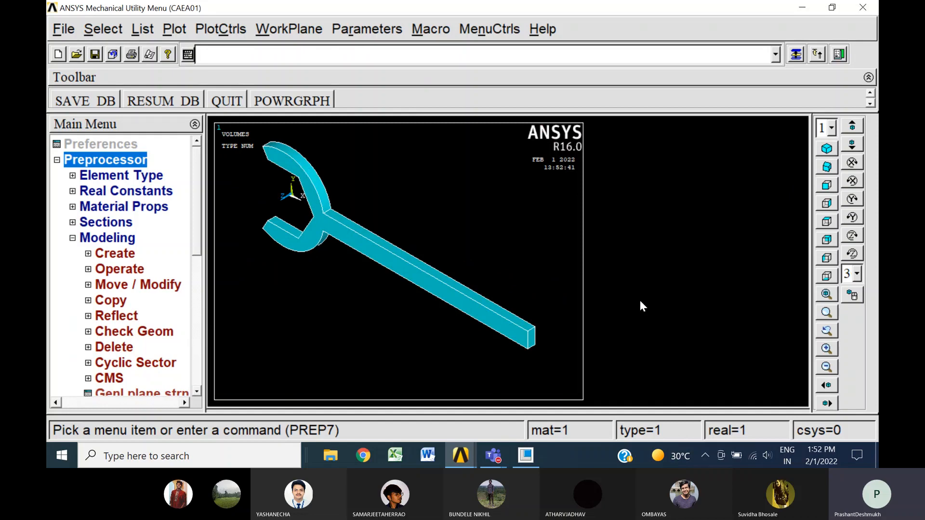
left_click(826, 187)
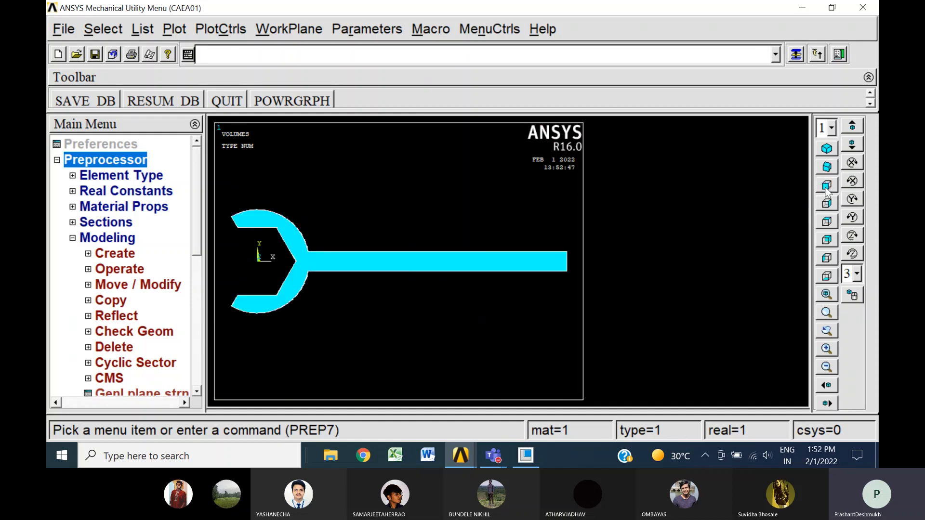
left_click(827, 150)
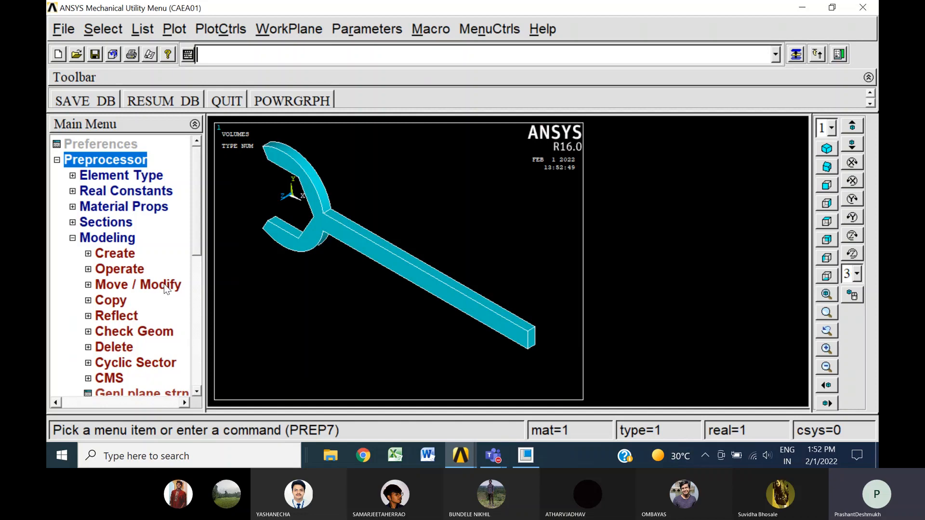
left_click(73, 238)
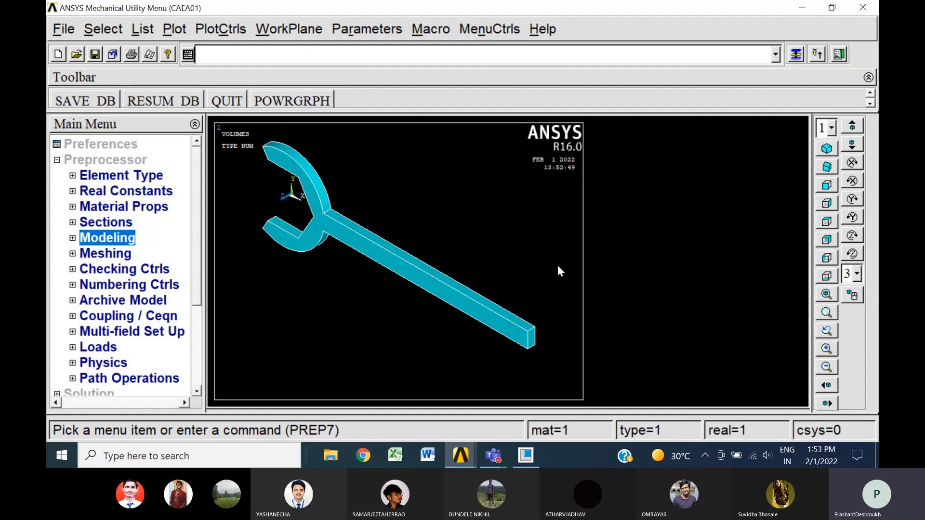
left_click(126, 253)
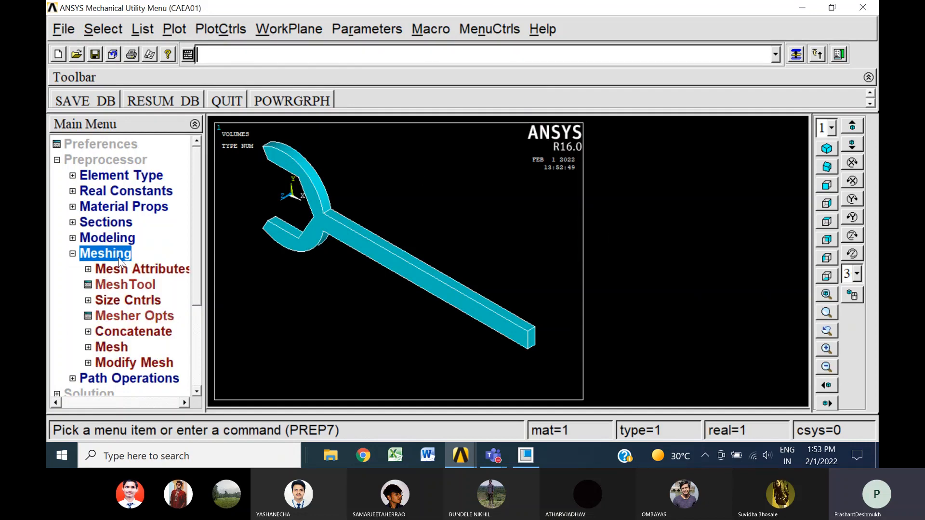
left_click(145, 284)
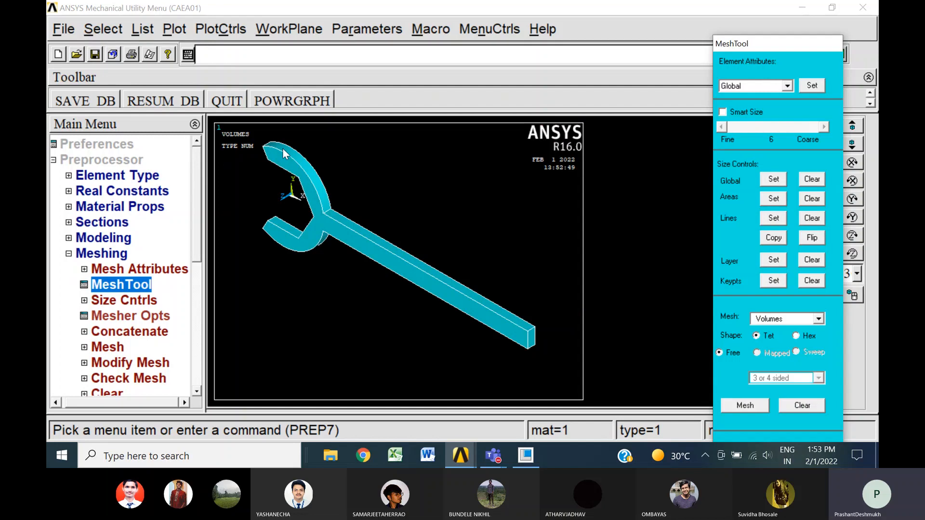
left_click(723, 112)
Mesh the spanner volume with free tetrahedral elements and dismiss the element accuracy warnings
left_click(755, 405)
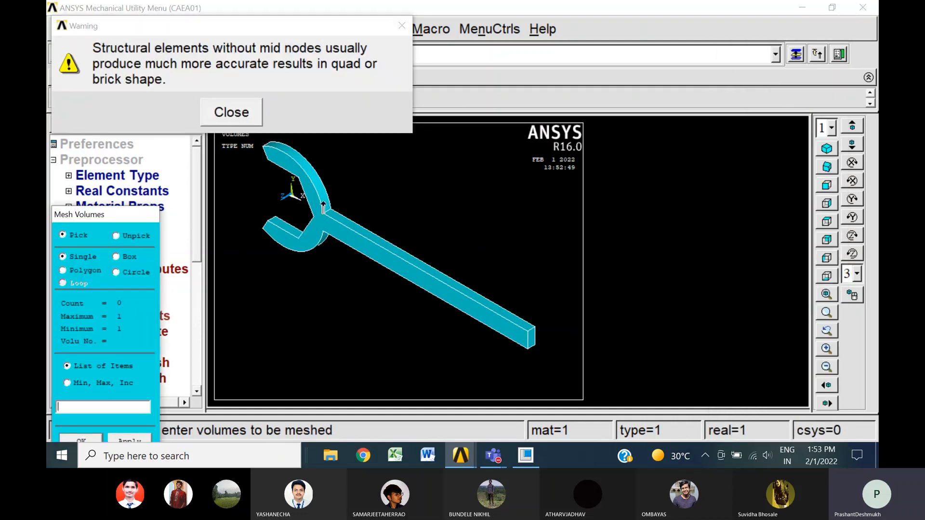
left_click(328, 234)
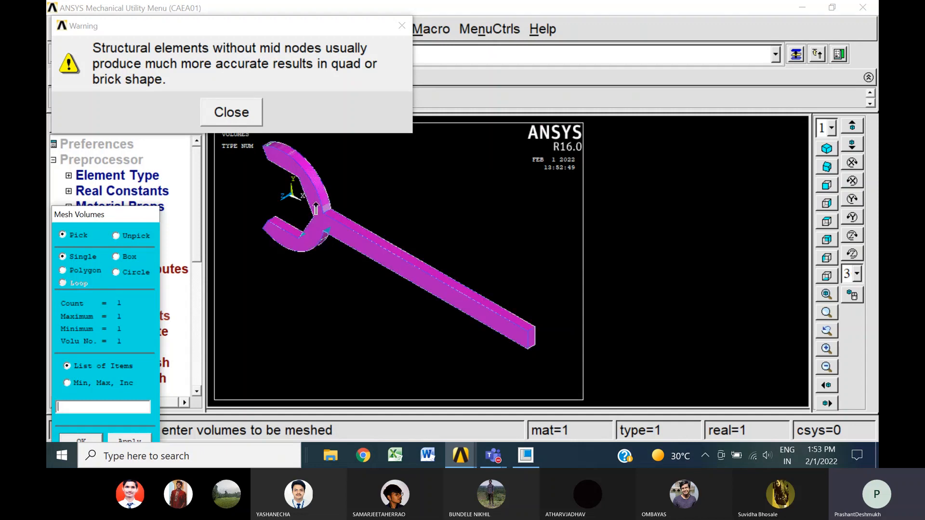
left_click(231, 112)
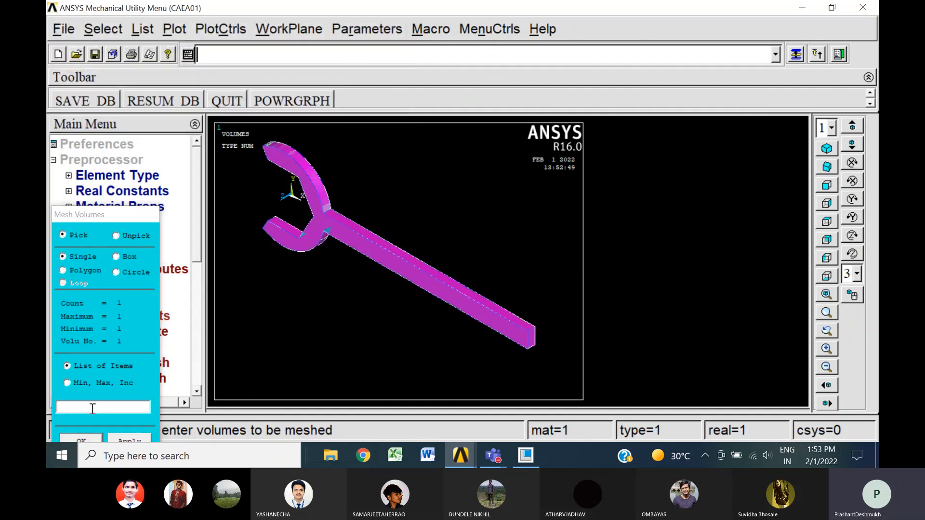
left_click(86, 438)
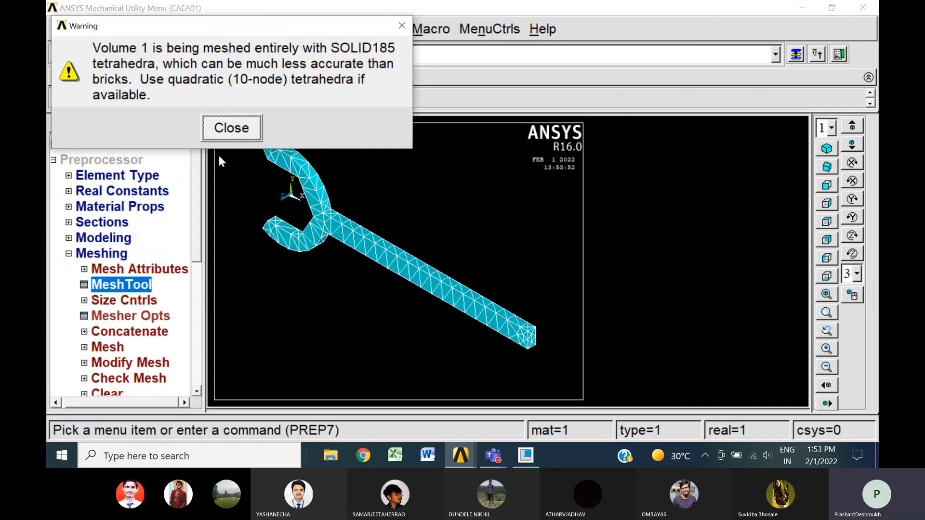
left_click(233, 130)
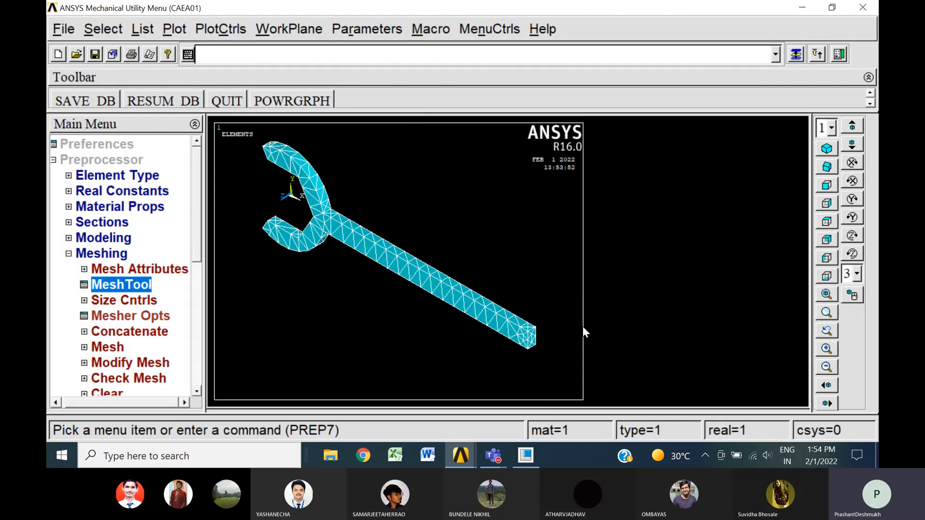
Save the meshed model to the database and close the meshing options
left_click(77, 101)
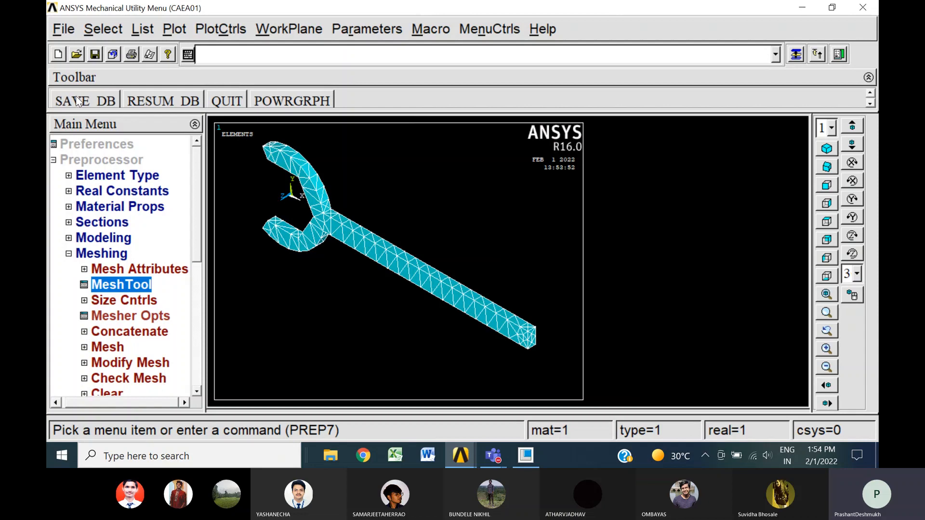
left_click(70, 254)
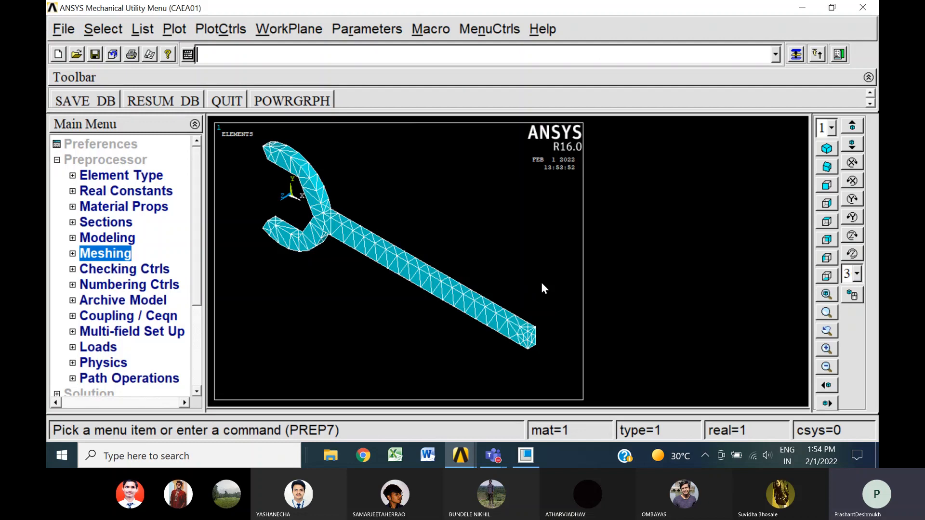
left_click(91, 102)
Apply a structural displacement constraint on the inner faces of both spanner jaws, fixing All DOF as a constant value
left_click(87, 354)
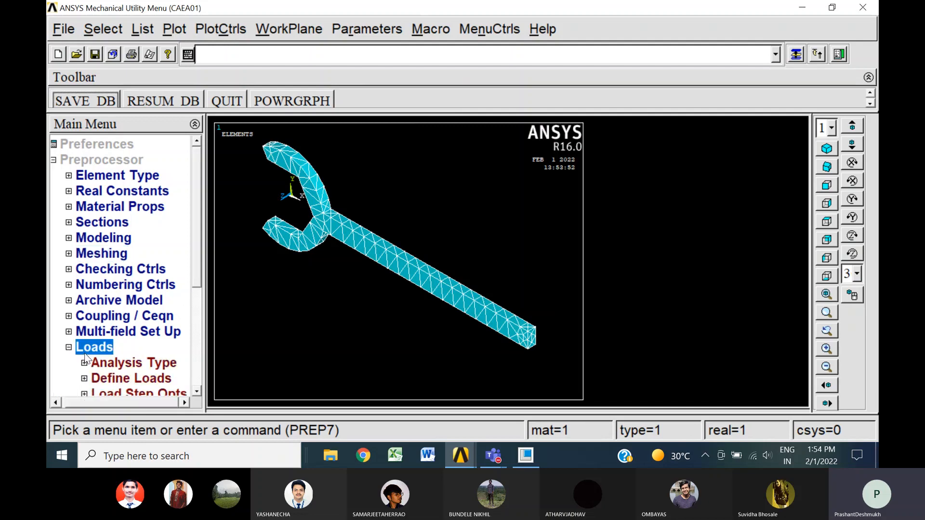
left_click(198, 390)
left_click(198, 391)
left_click(198, 390)
left_click(198, 390)
left_click(138, 316)
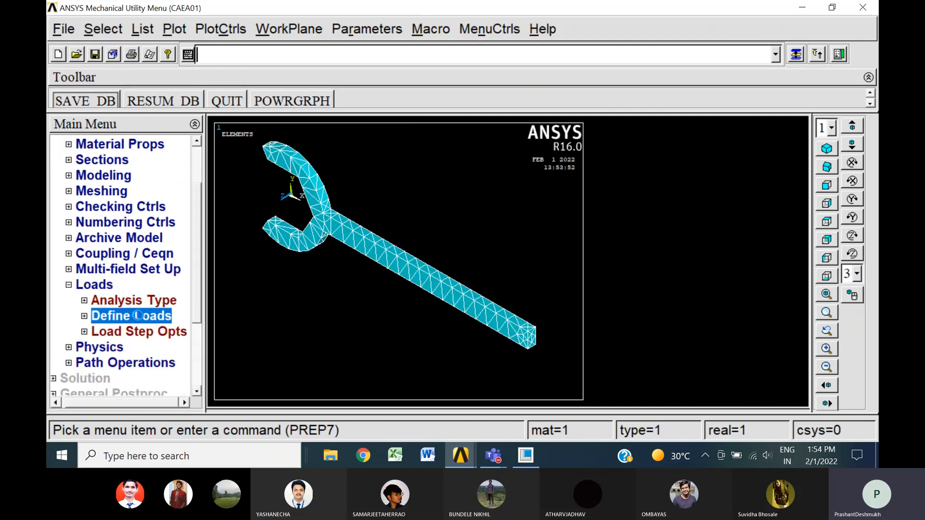
left_click(124, 347)
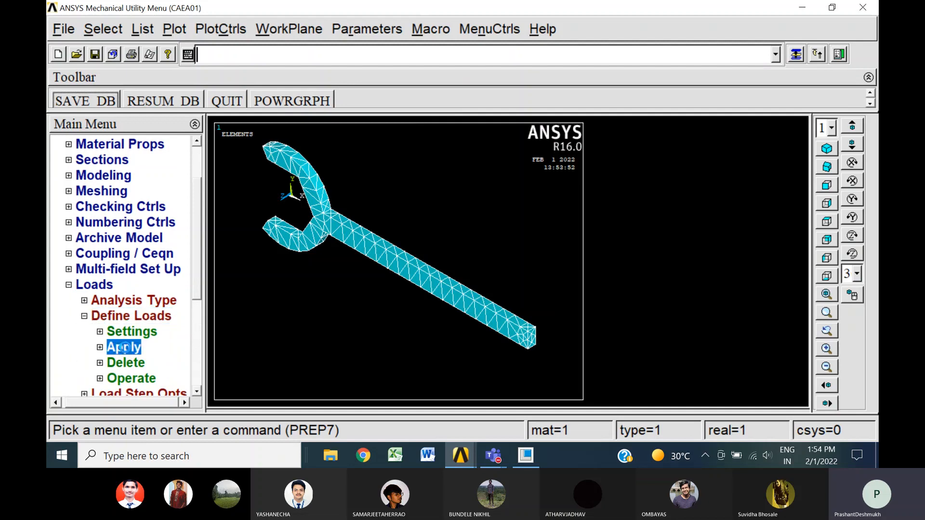
left_click(123, 364)
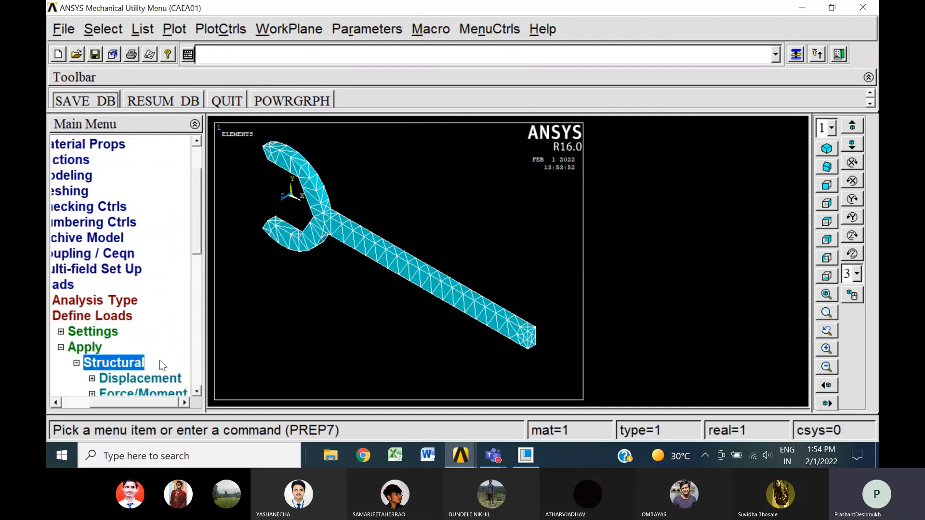
left_click(195, 391)
left_click(196, 391)
left_click(195, 391)
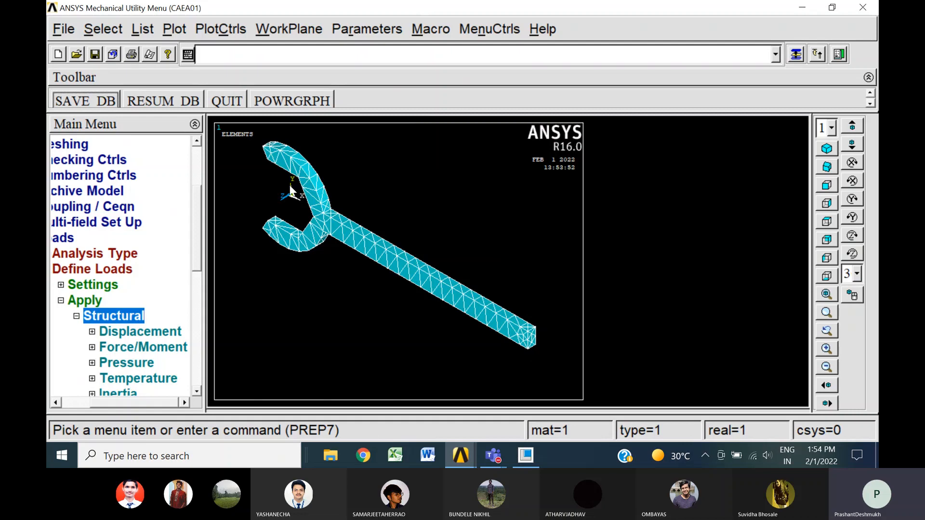
left_click(140, 333)
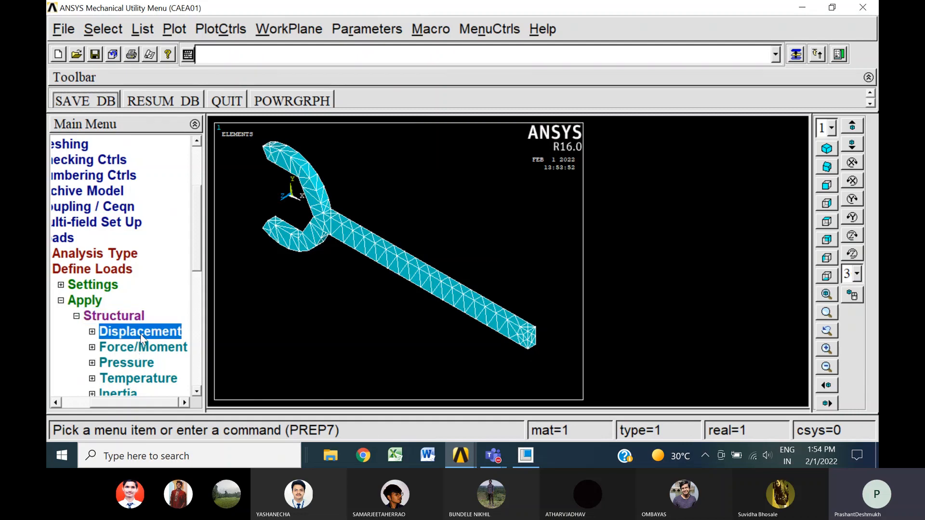
left_click(147, 366)
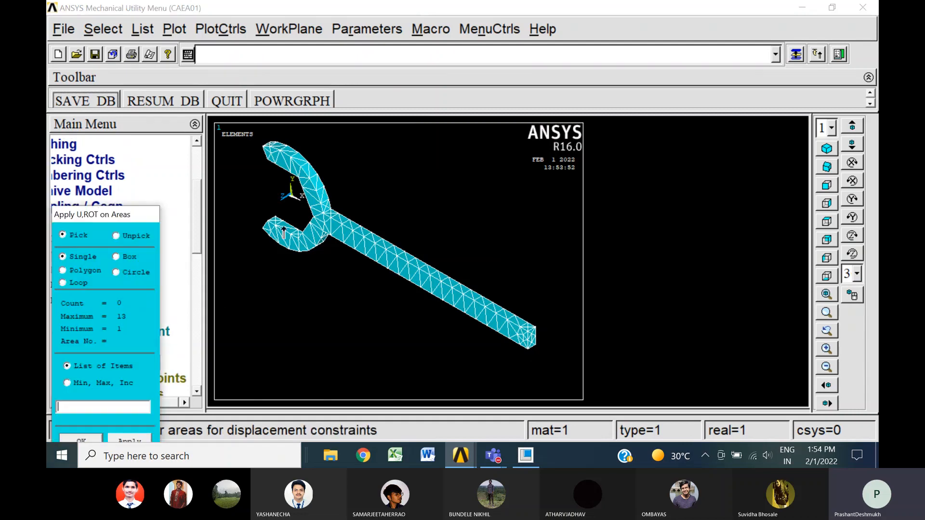
left_click(289, 233)
left_click(285, 176)
left_click(95, 437)
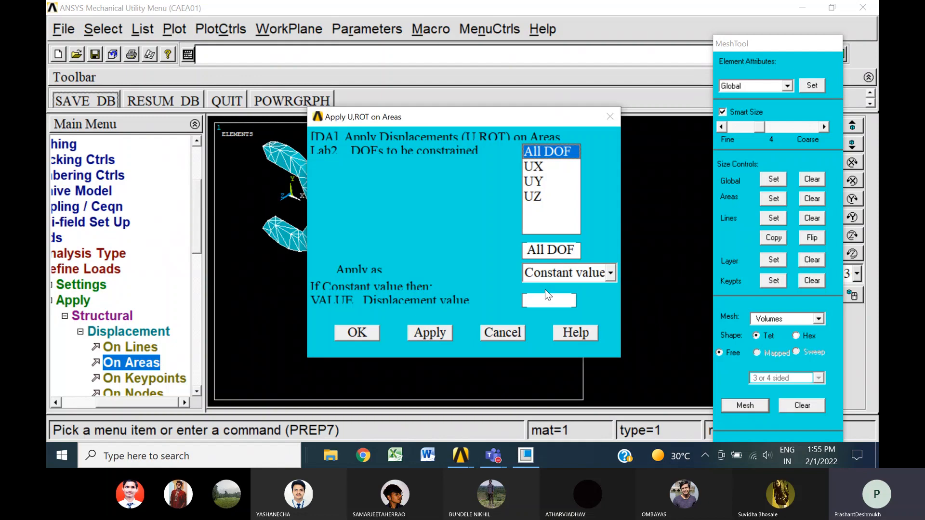
left_click(357, 333)
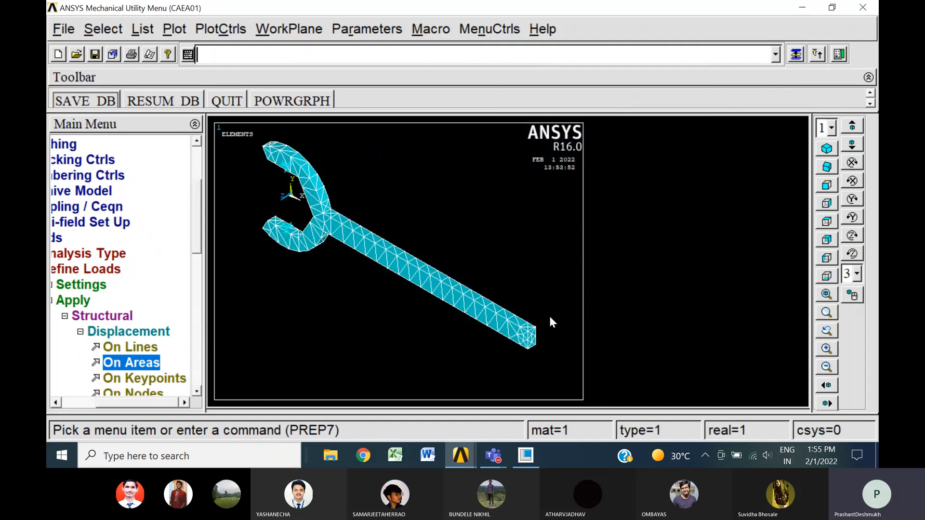
Apply a constant FY force of -500 on the nodes at the free end of the handle and dismiss the boundary condition warning
left_click(80, 332)
left_click(120, 348)
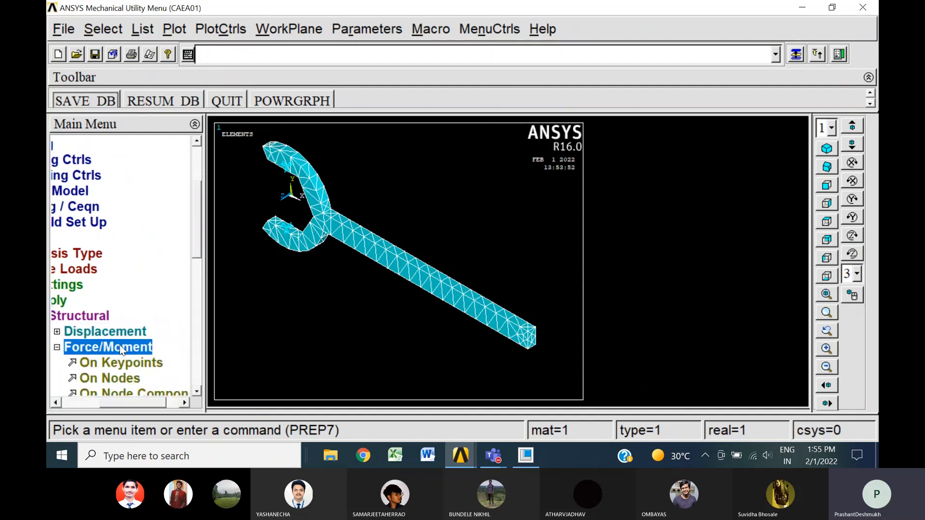
left_click(125, 379)
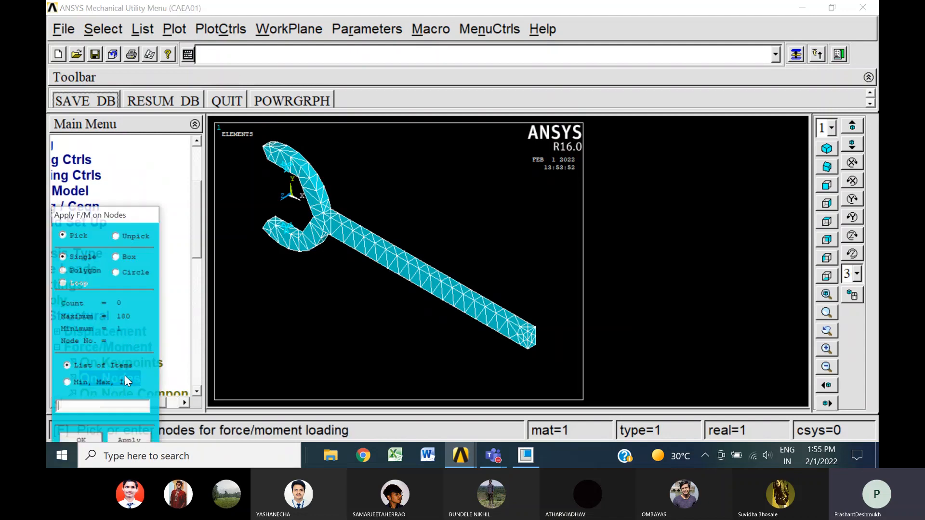
left_click(534, 329)
left_click(527, 323)
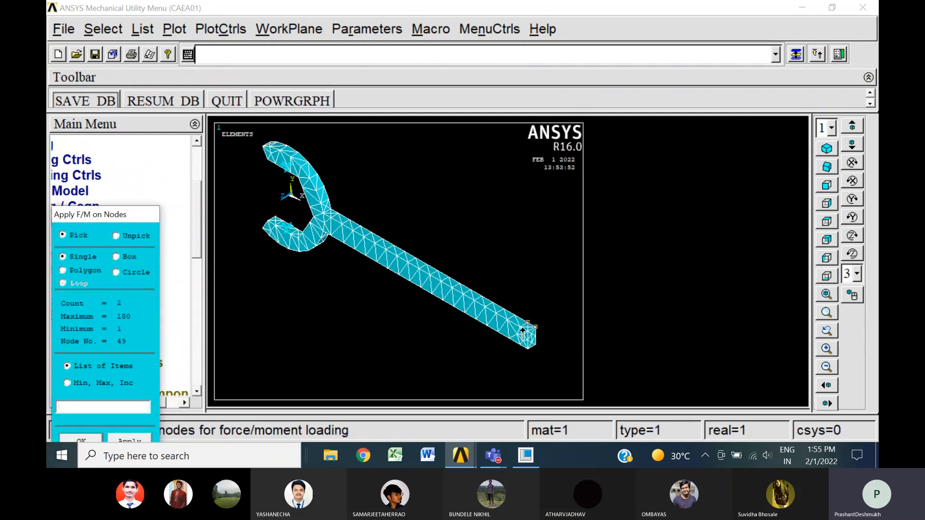
left_click(520, 328)
left_click(526, 331)
left_click(77, 440)
left_click(556, 205)
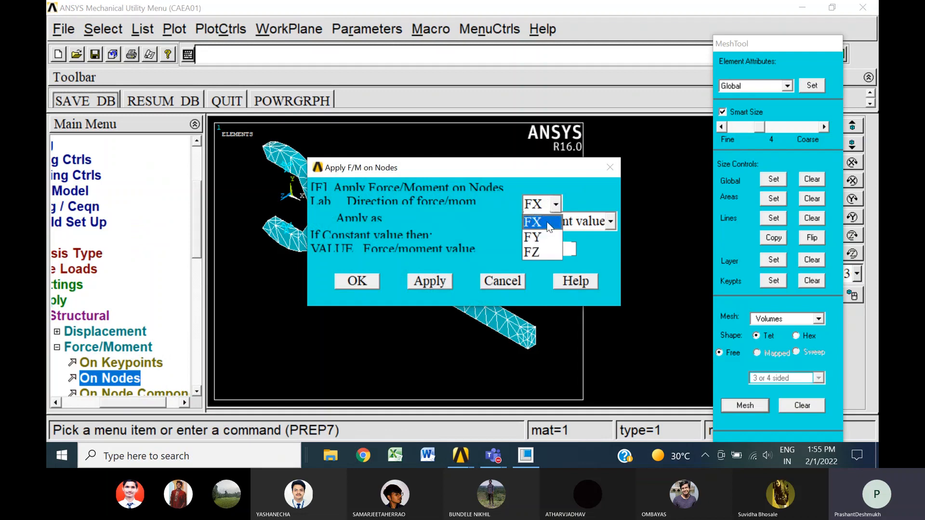
left_click(547, 237)
left_click(545, 250)
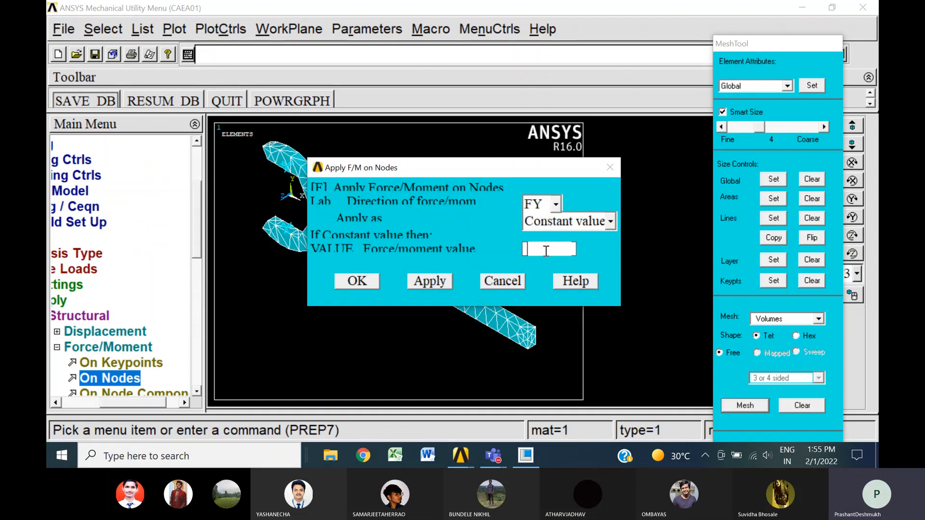
type("-500")
left_click(367, 274)
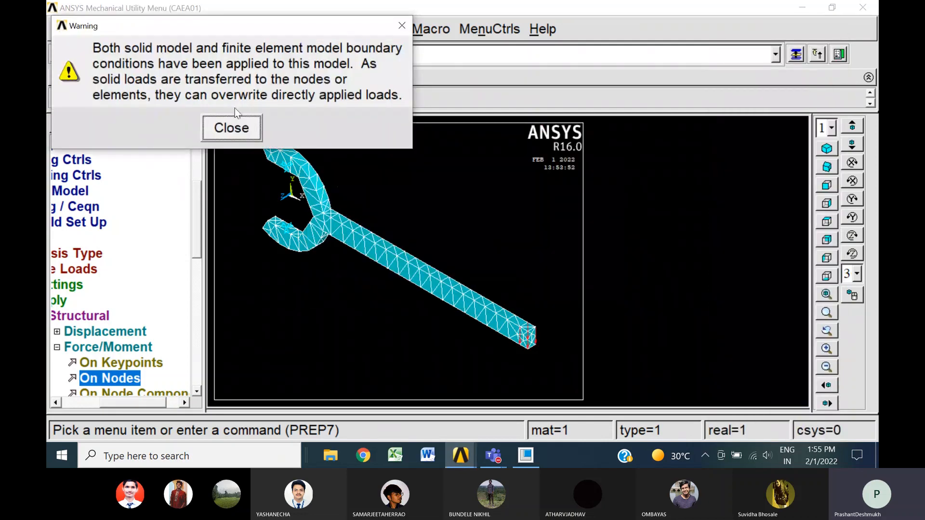
left_click(232, 127)
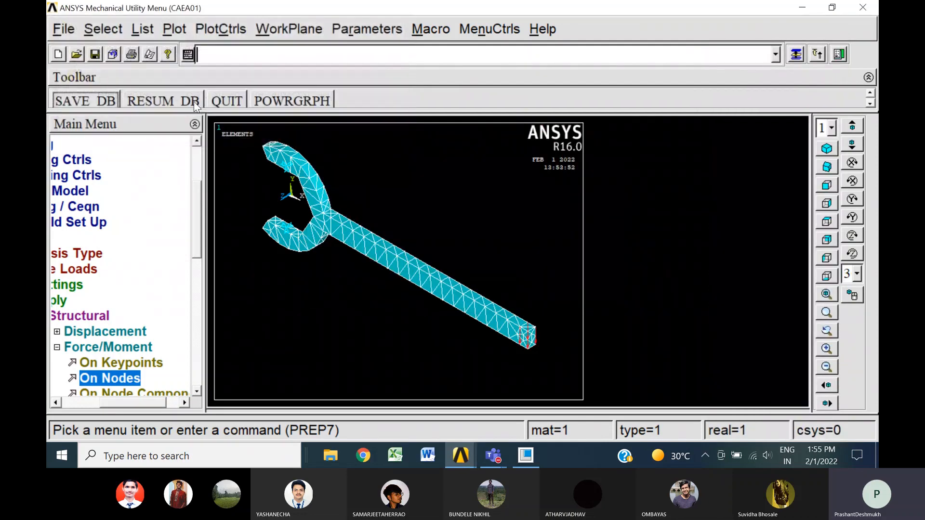
Solve the current load step despite the model-check warning, and close the completion note and solution status listing
left_click(57, 347)
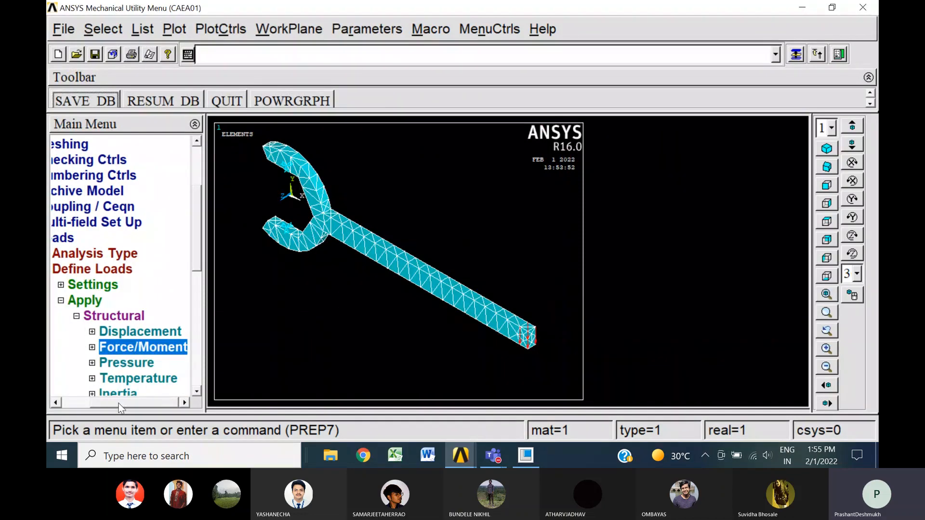
left_click_drag(120, 409, 91, 408)
left_click(98, 238)
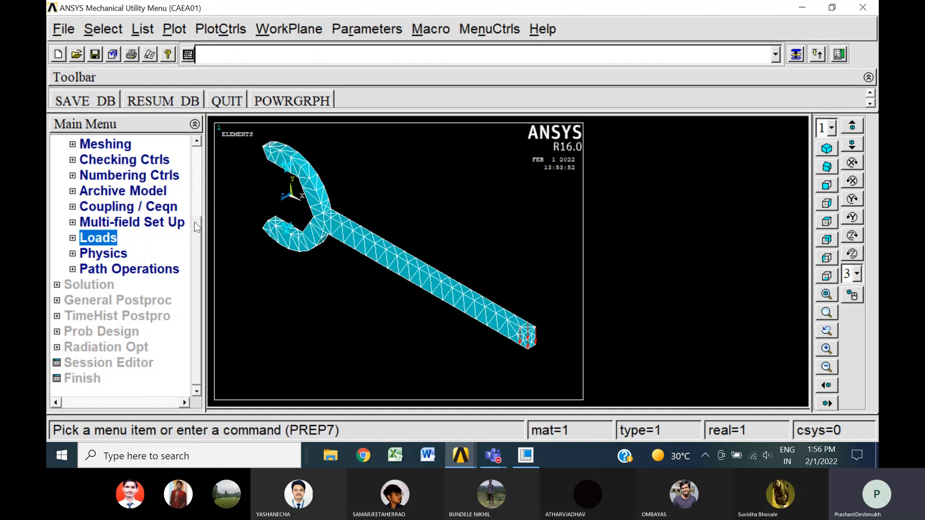
scroll(194, 222, "up", 5)
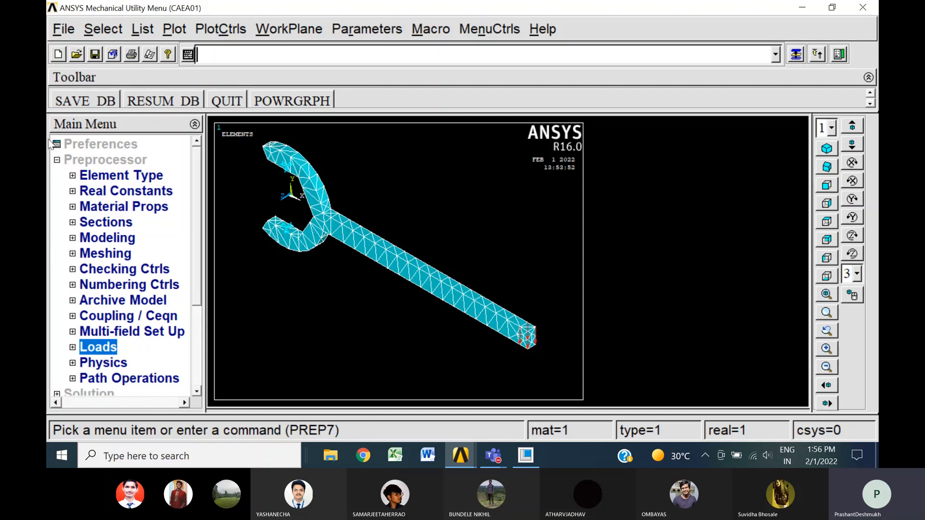
left_click(57, 160)
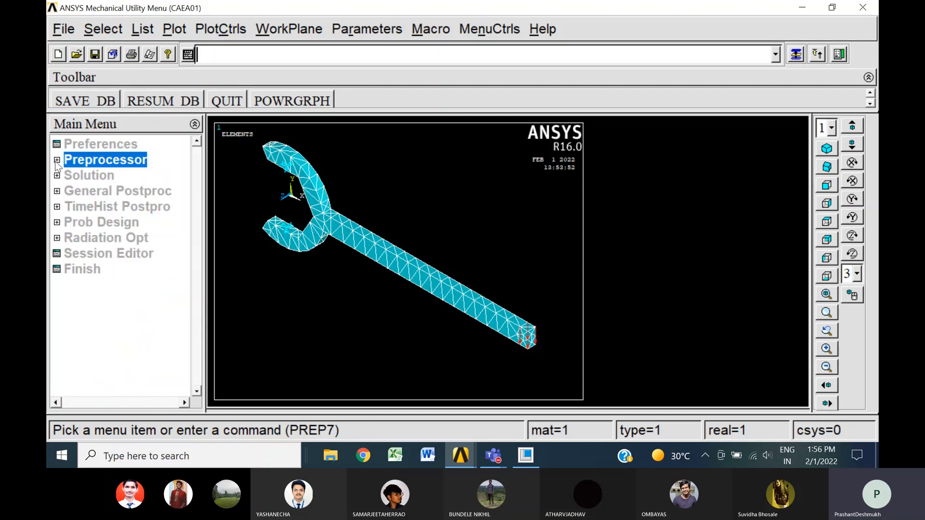
left_click(85, 176)
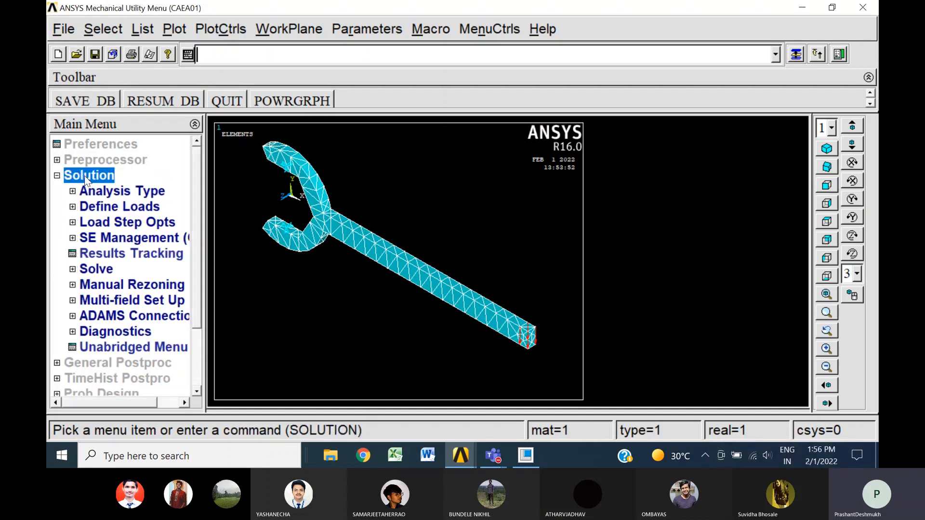
left_click(110, 270)
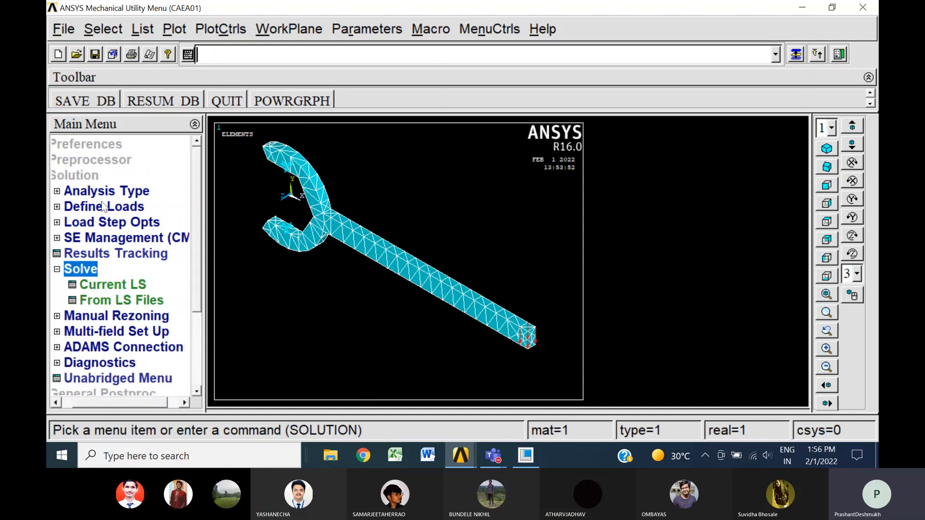
left_click(114, 284)
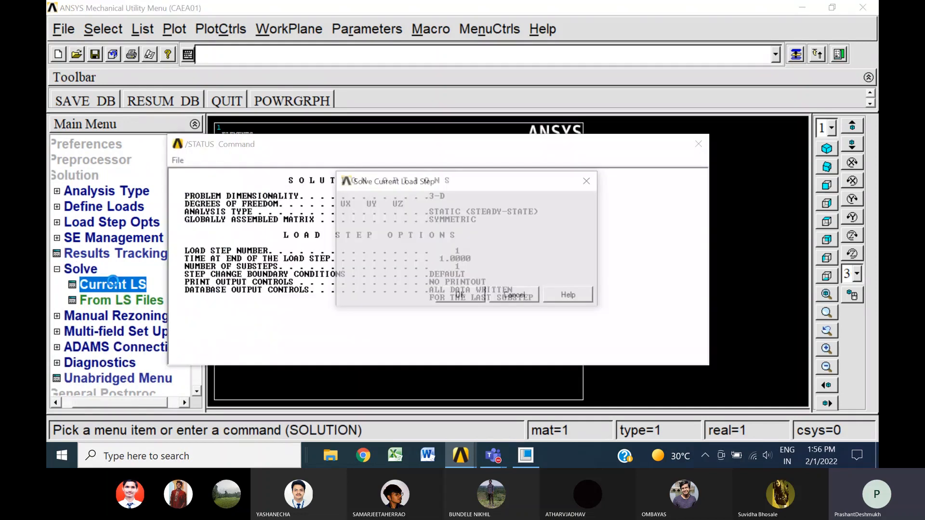
left_click(459, 297)
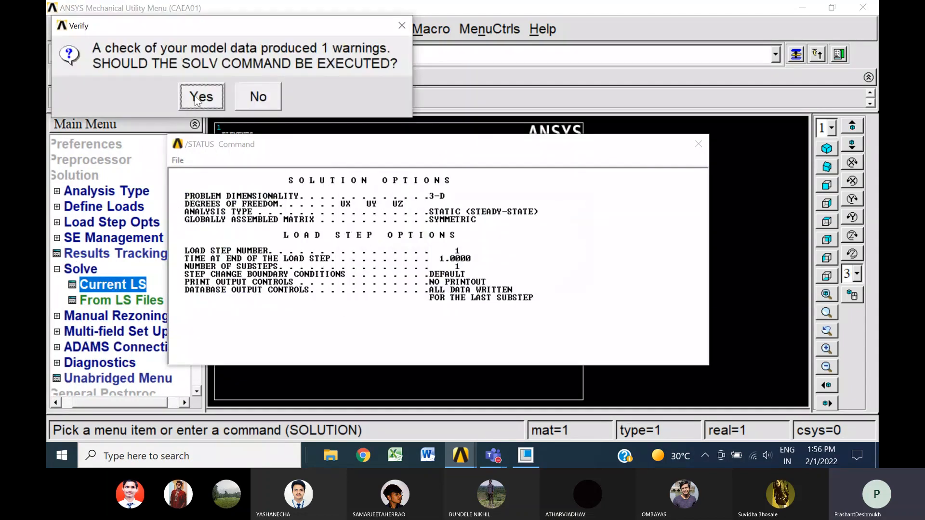
left_click(197, 98)
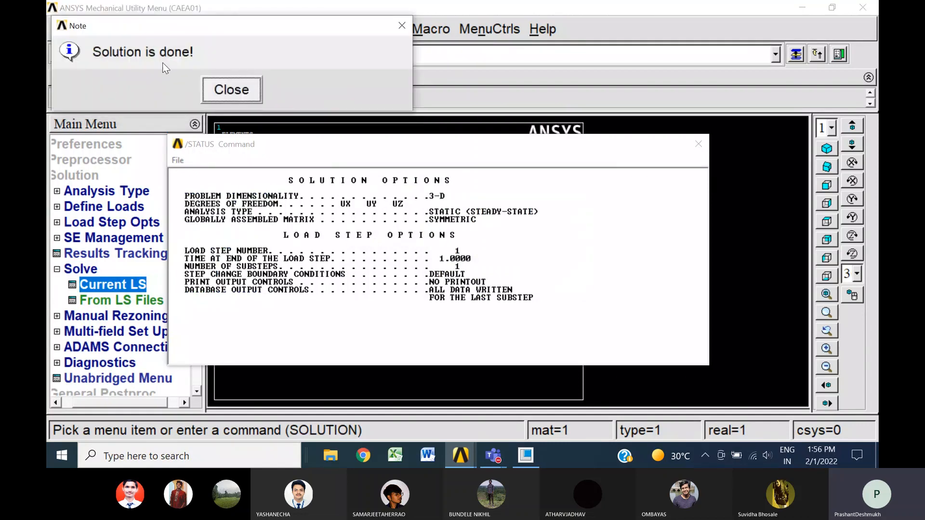
left_click(236, 92)
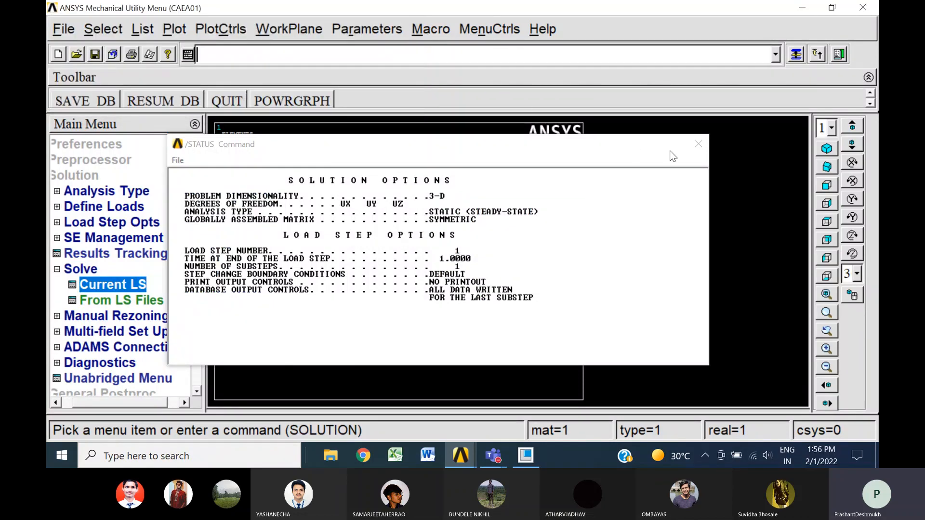
left_click(699, 143)
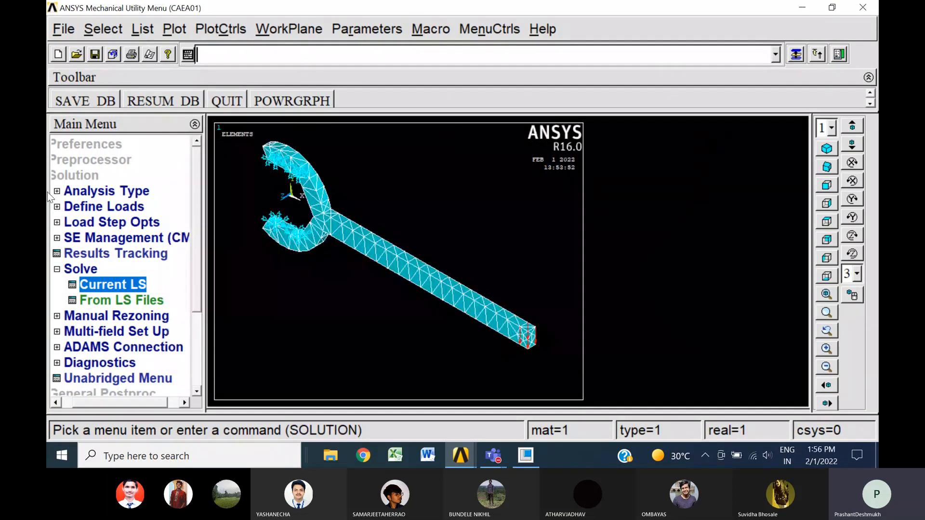
Plot the nodal solution contour of the displacement vector sum, showing the deformed shape only
left_click(57, 270)
left_click(70, 174)
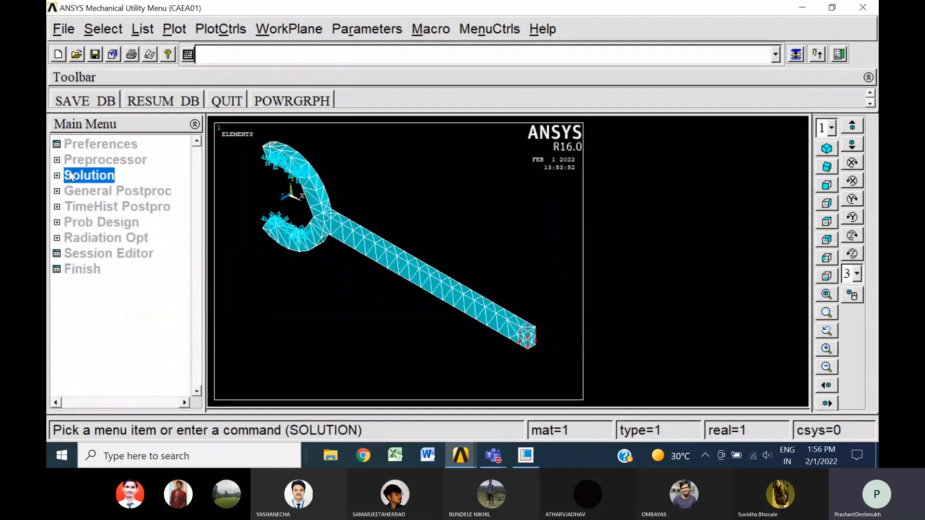
left_click(74, 191)
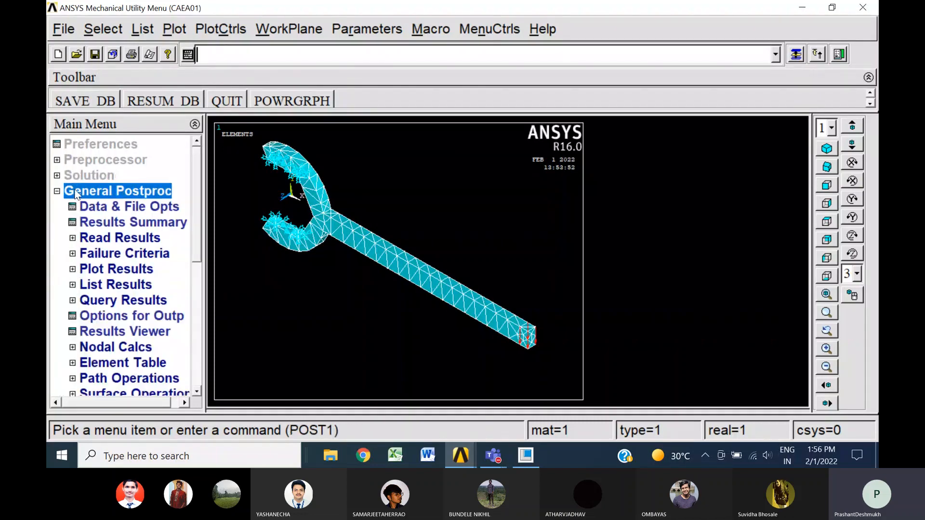
left_click(90, 272)
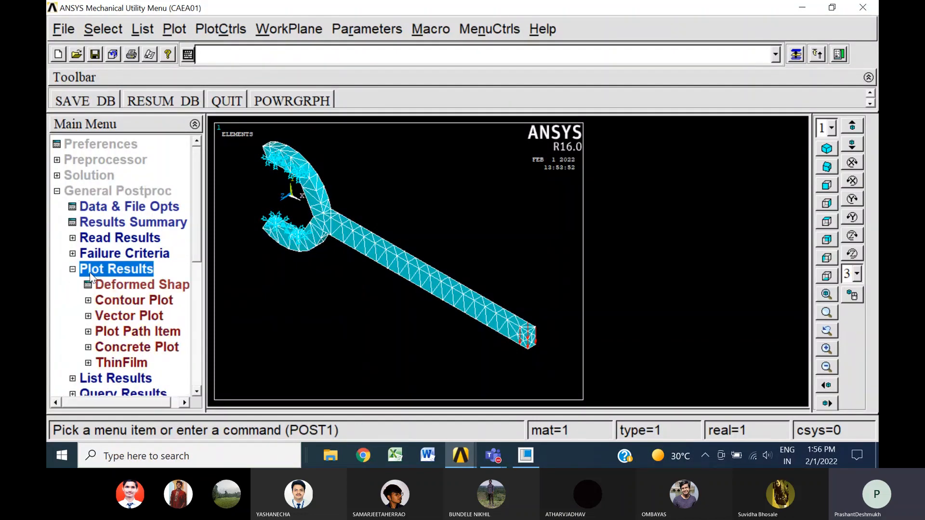
left_click(159, 301)
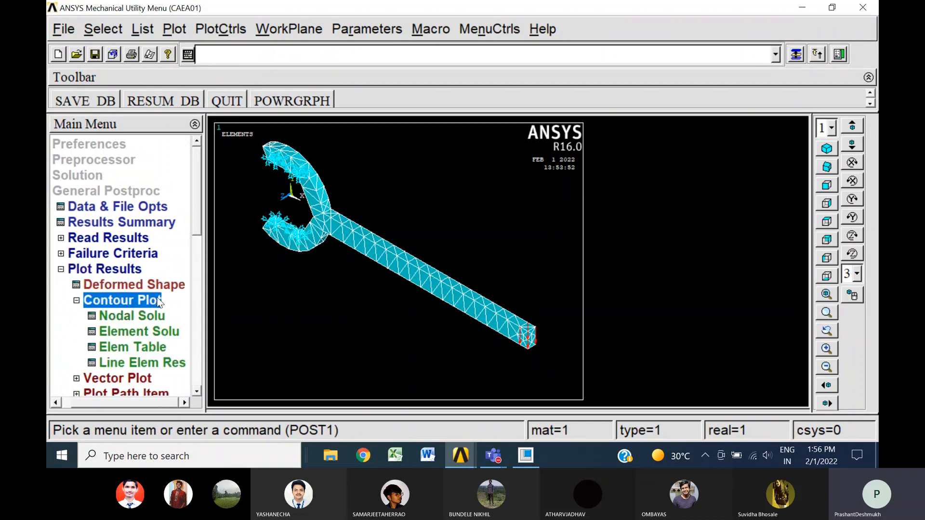
left_click(172, 316)
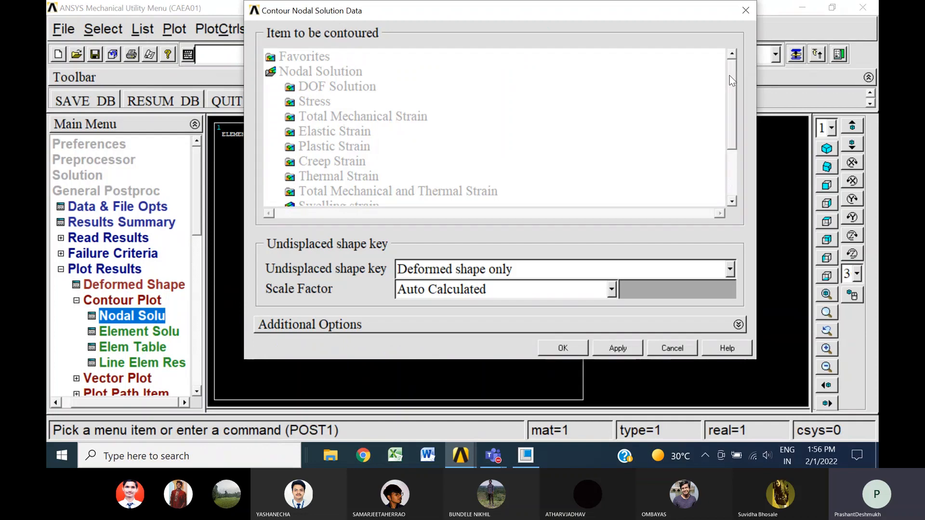
mouse_move(730, 77)
left_mouse_down()
mouse_move(739, 149)
mouse_move(731, 92)
mouse_move(728, 144)
mouse_move(724, 82)
left_mouse_up()
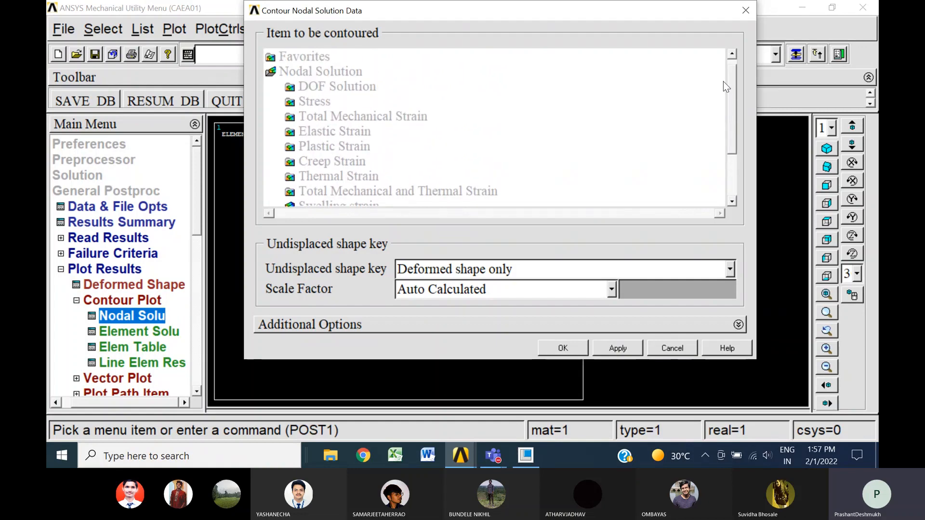
left_click(354, 86)
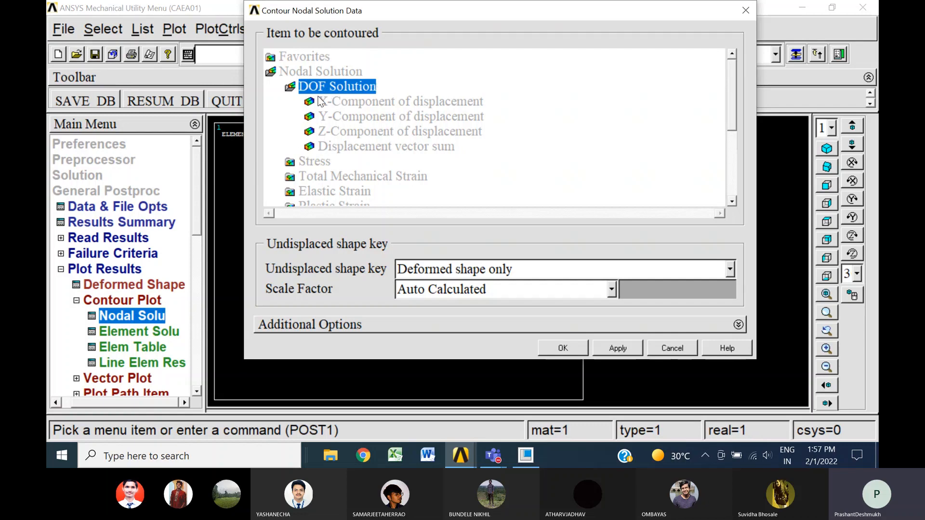
left_click(372, 148)
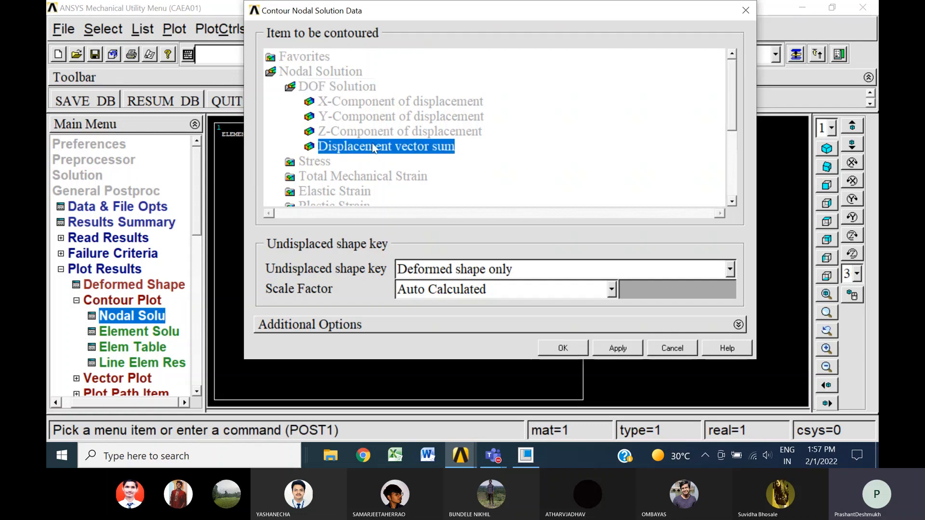
left_click(563, 349)
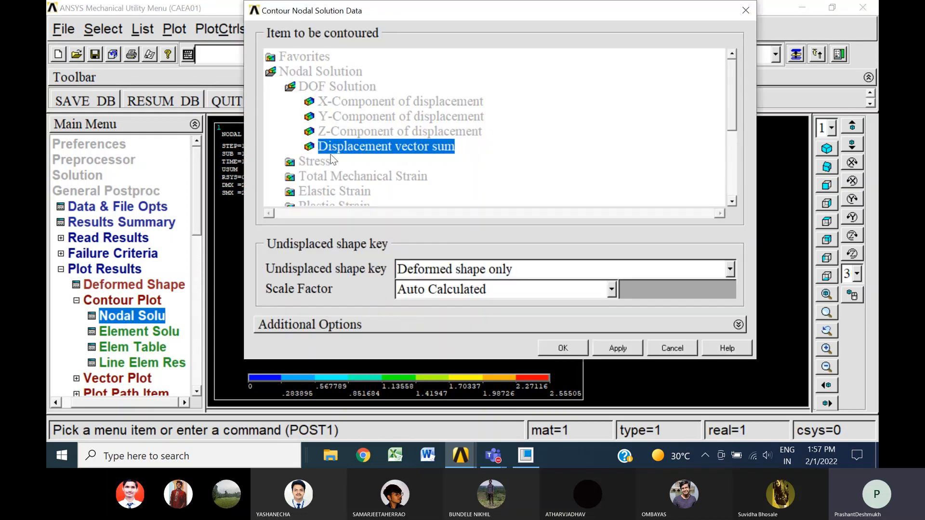
Plot the nodal von Mises stress contour on the deformed shape and examine the junction between jaws and handle
left_click(319, 161)
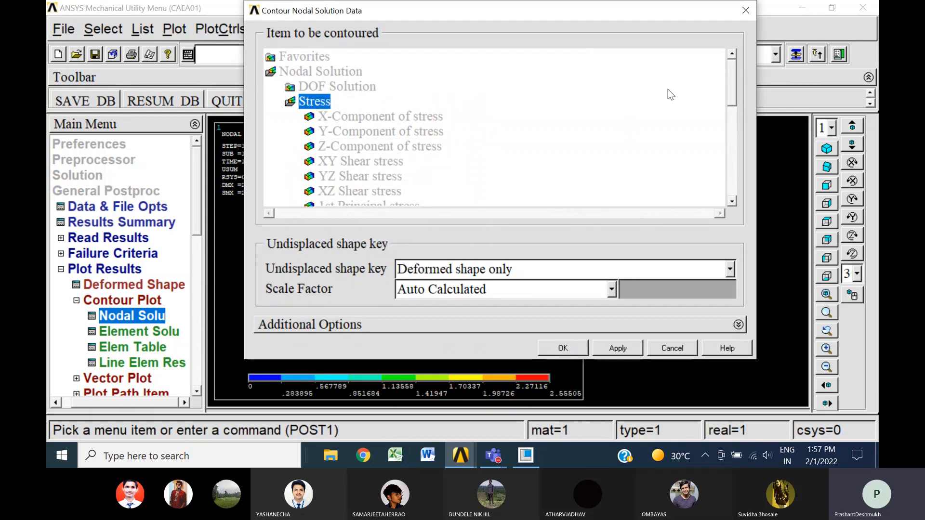
left_click_drag(733, 85, 731, 117)
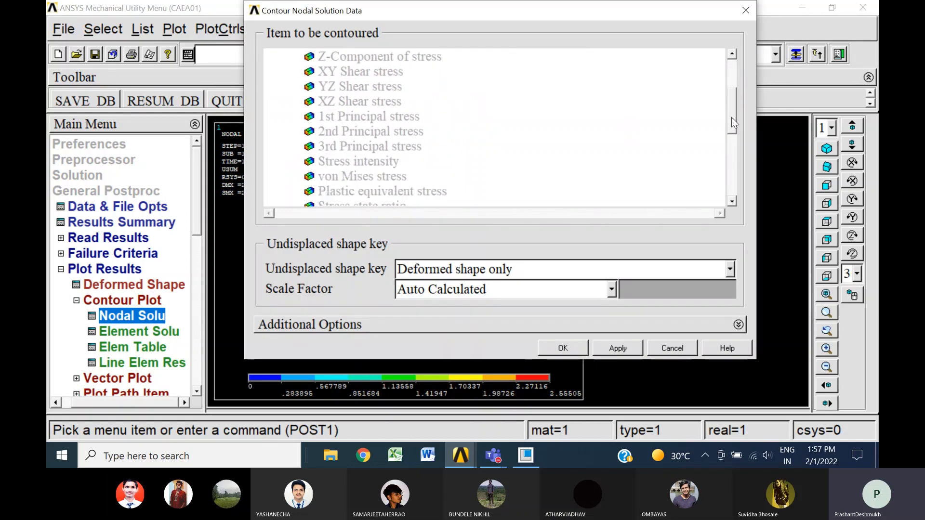
left_click(389, 179)
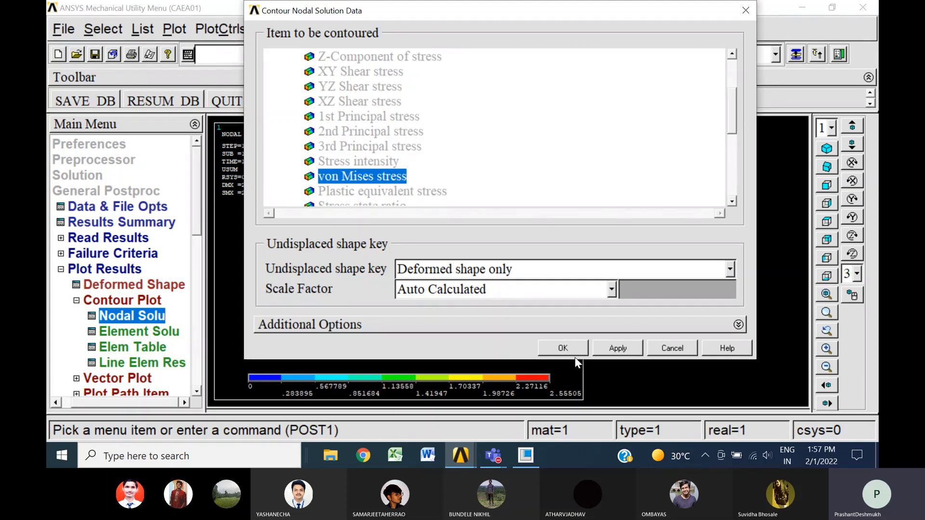
left_click(563, 347)
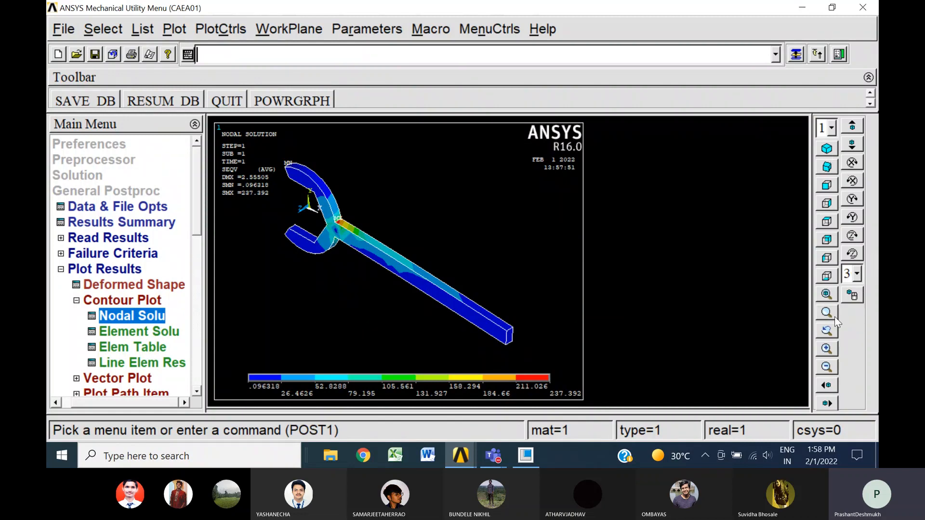
left_click(826, 349)
left_click(826, 349)
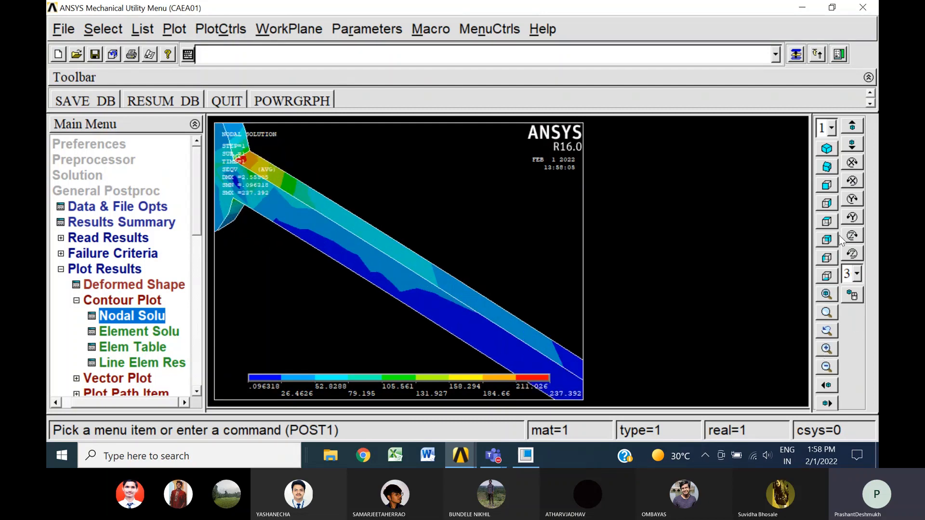
left_click(828, 404)
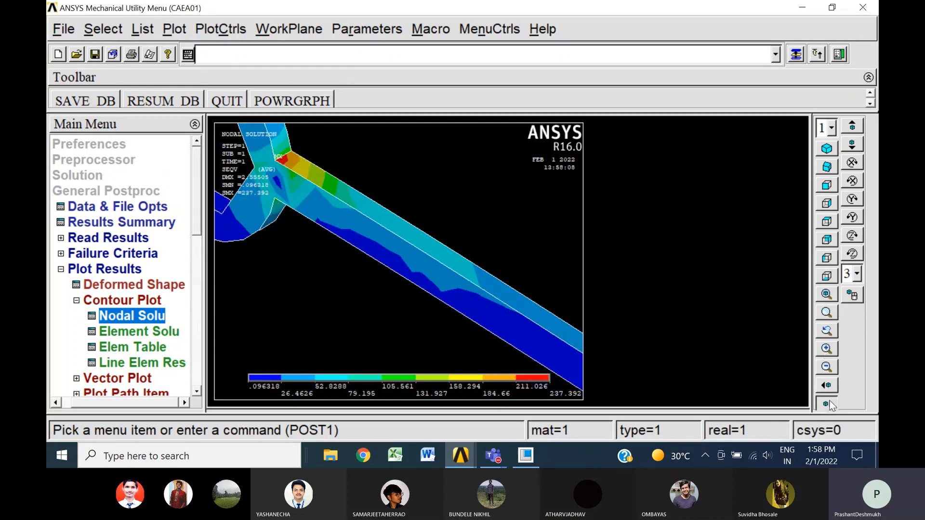
left_click(828, 404)
left_click(851, 145)
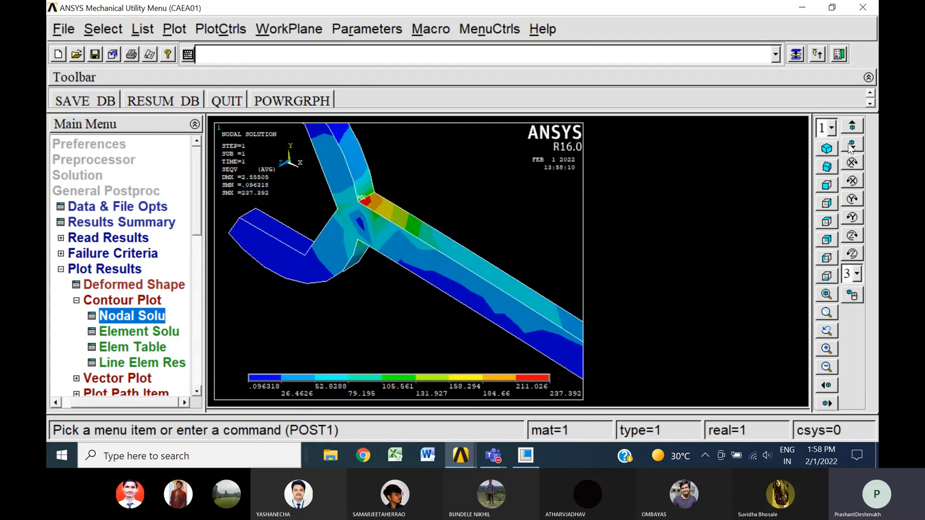
left_click(851, 146)
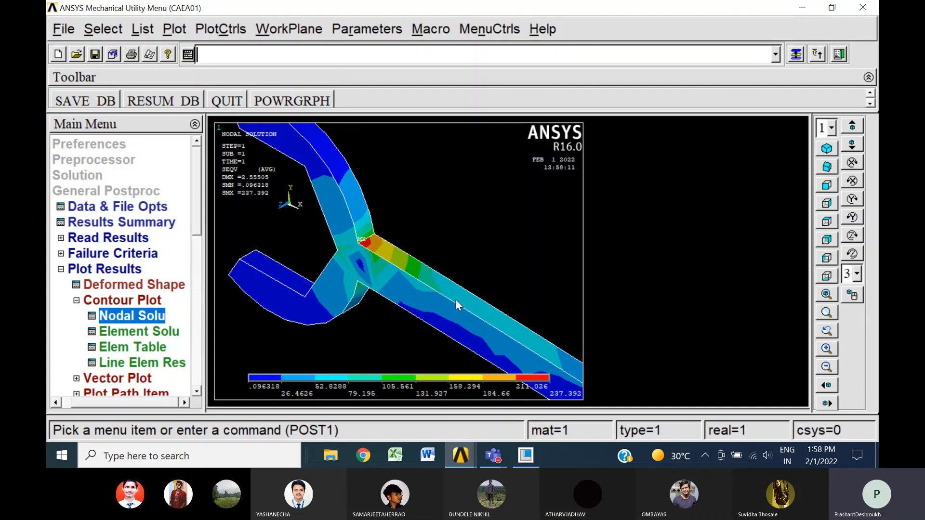
Save the database and export the von Mises stress plot as a color JPEG file named CAEA01000.jpg
left_click(91, 54)
left_click(204, 30)
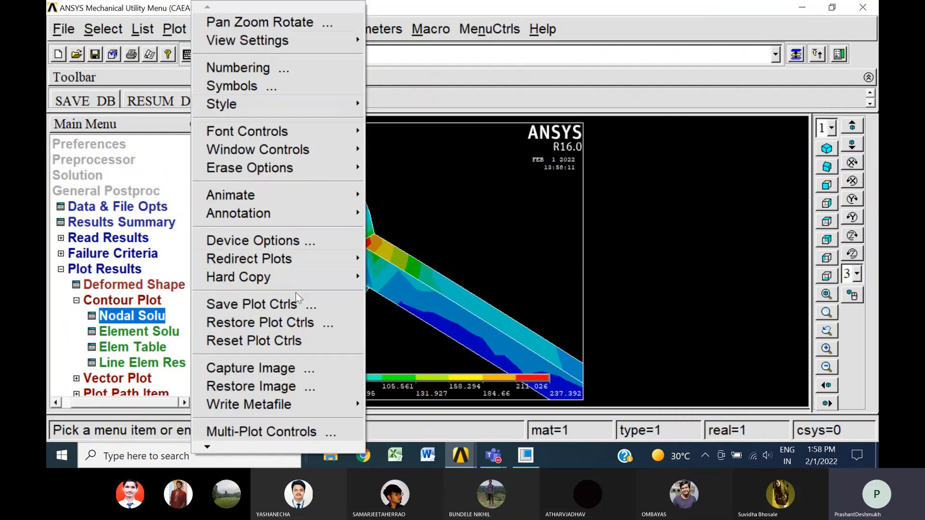
mouse_move(299, 278)
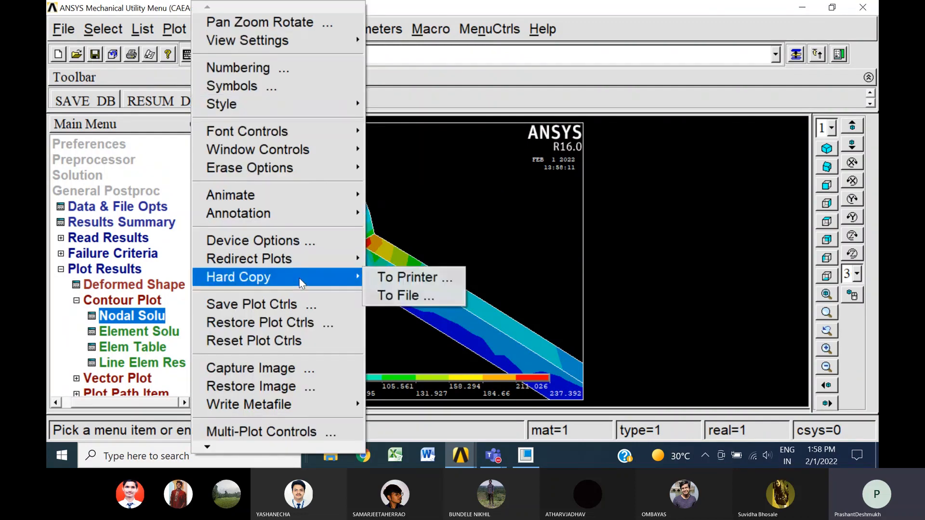
left_click(417, 291)
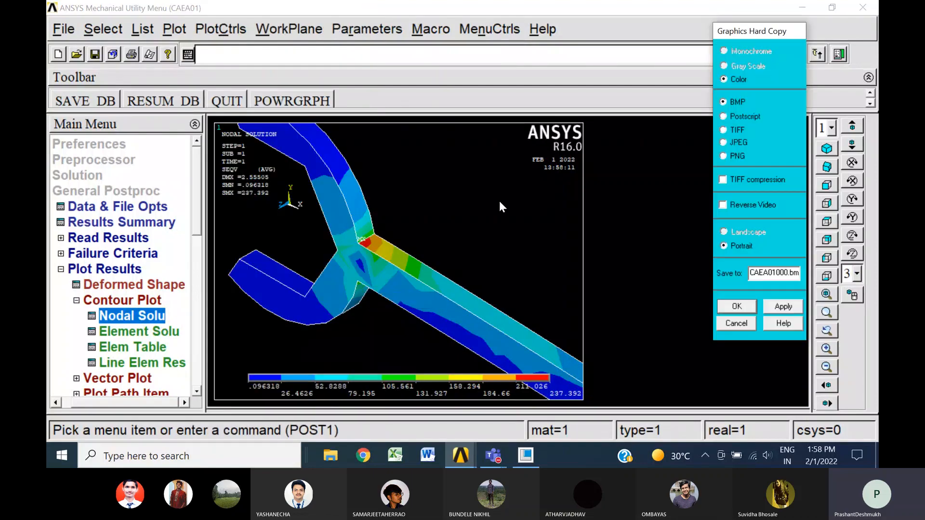
left_click(745, 143)
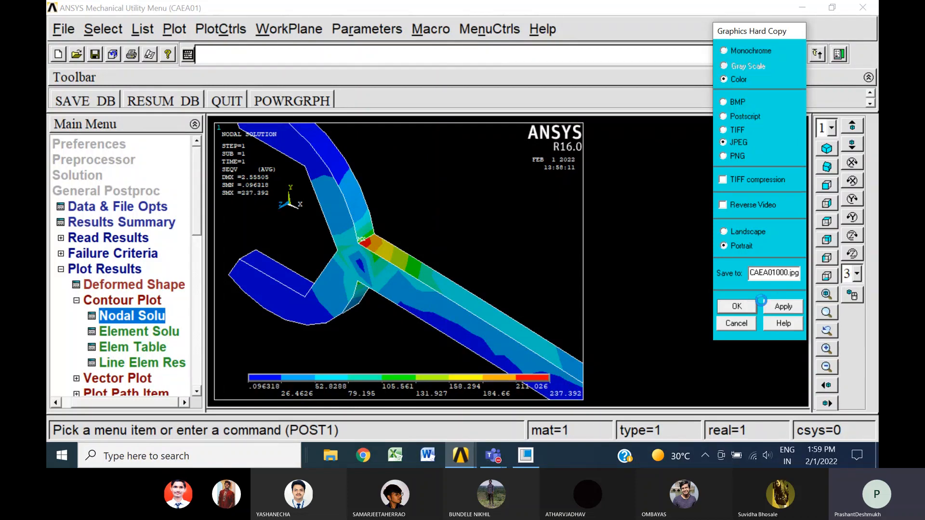
left_click(745, 311)
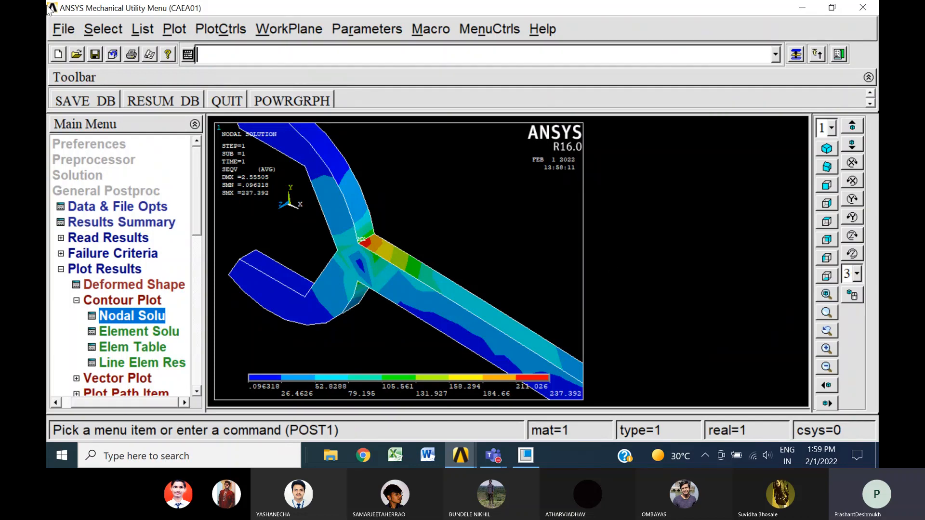
Save the solved model to the database again and close the result plotting options
left_click(94, 52)
mouse_move(525, 461)
left_click(61, 270)
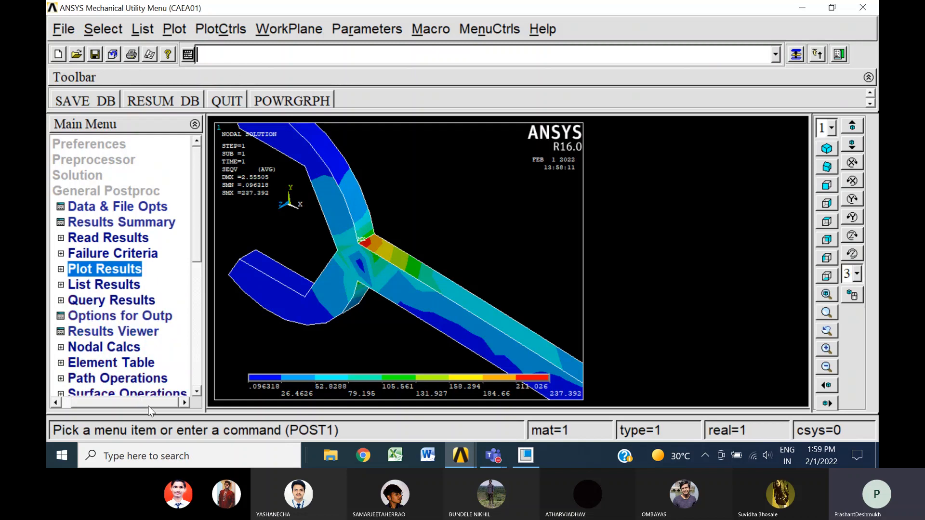
left_click_drag(147, 403, 119, 398)
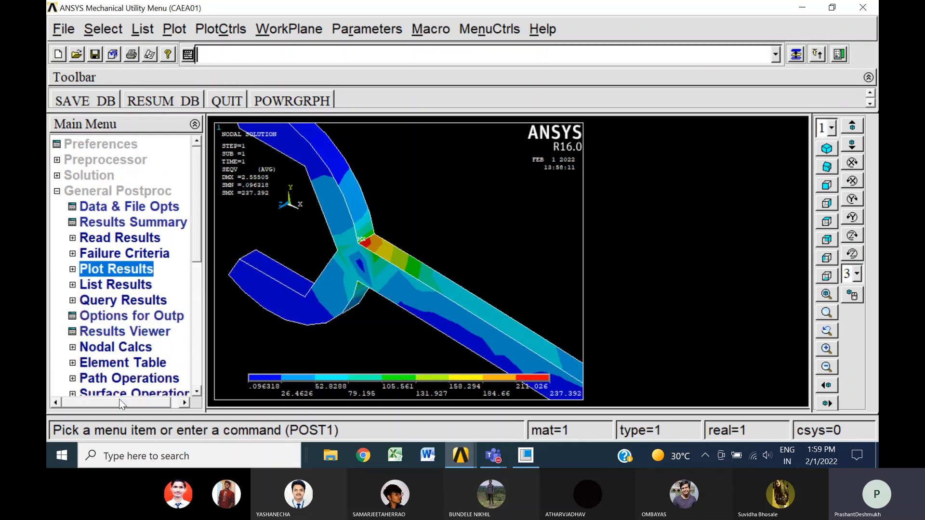
Clear the current database and start a new one, reading the start file after clearing
left_click(57, 190)
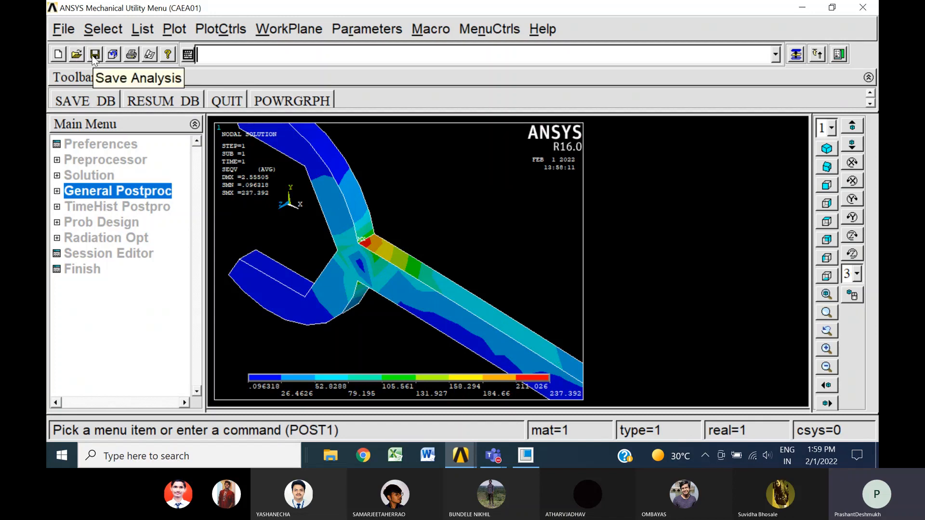
left_click(68, 32)
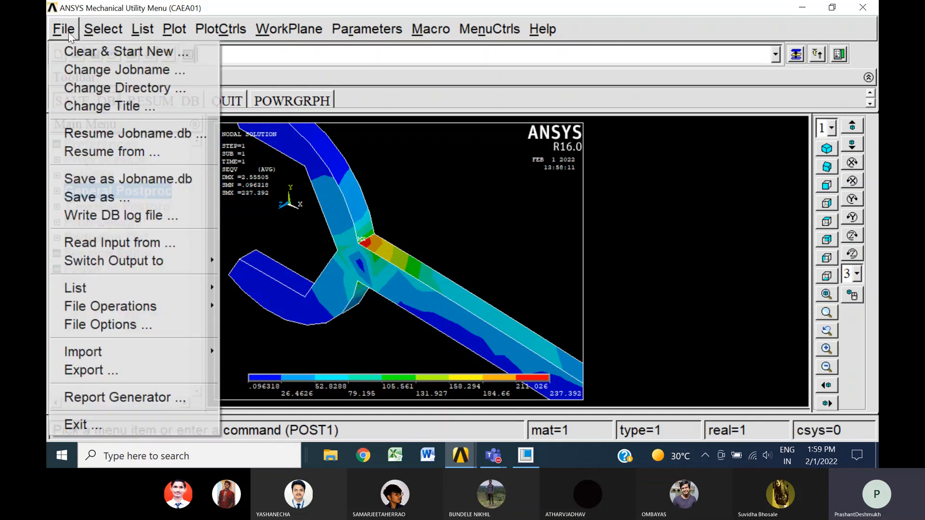
left_click(97, 51)
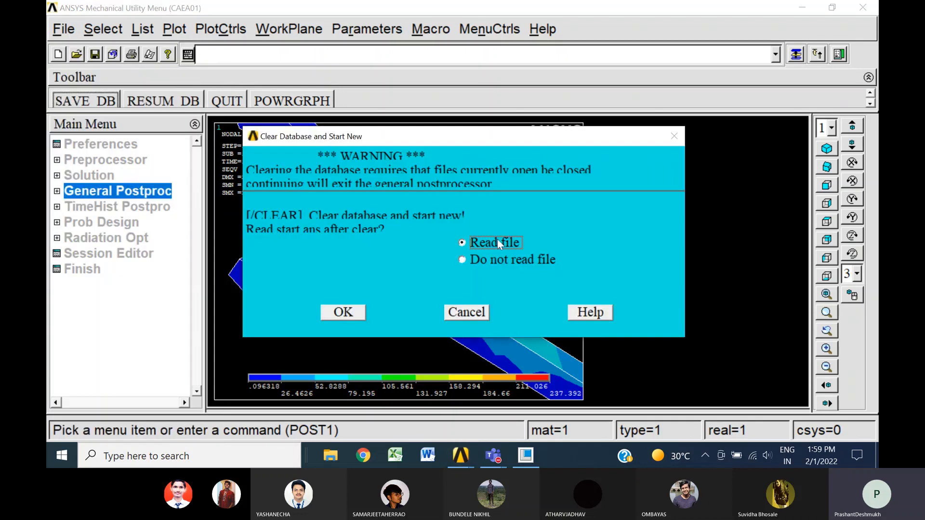
left_click(351, 316)
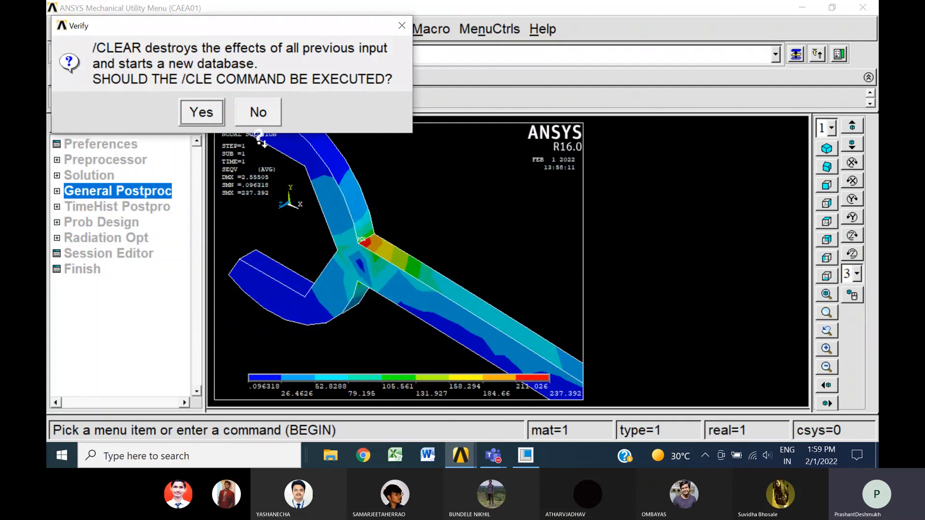
left_click(201, 113)
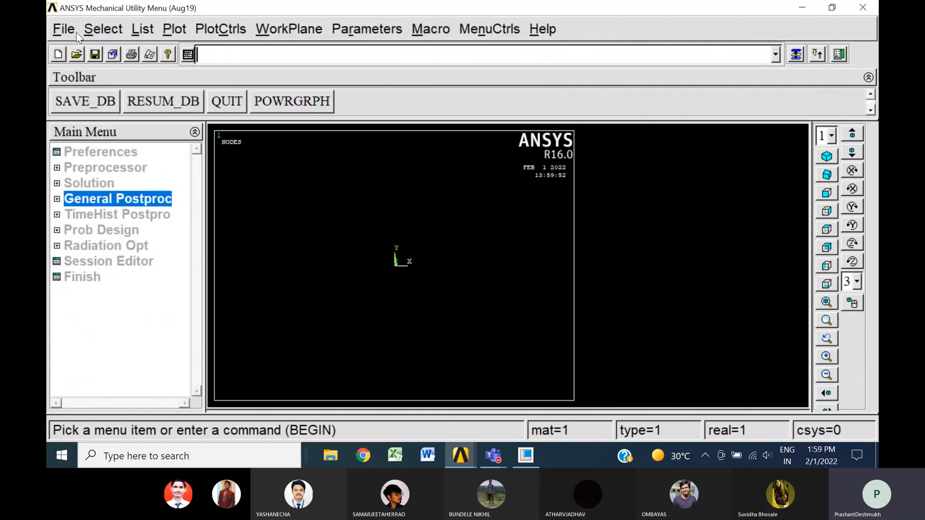
Change the jobname of the new analysis to A02, without new log and error files
left_click(64, 32)
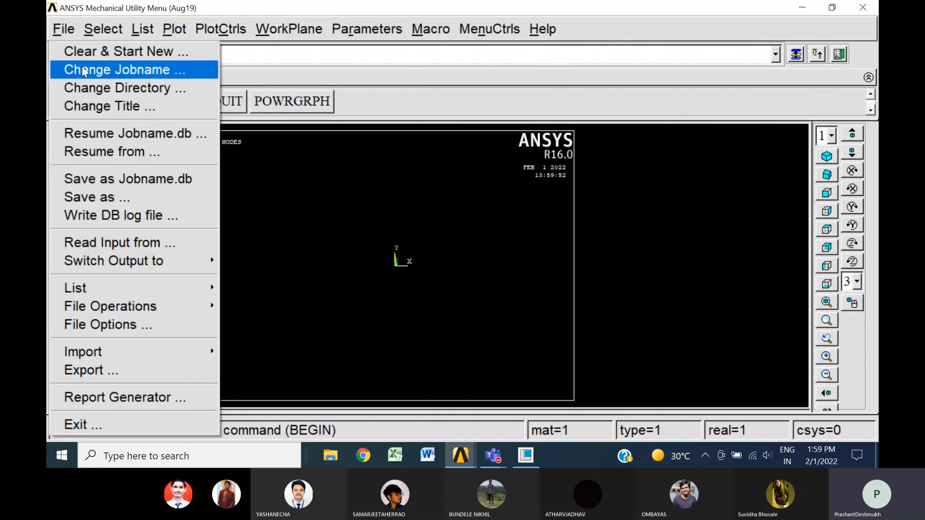
left_click(82, 71)
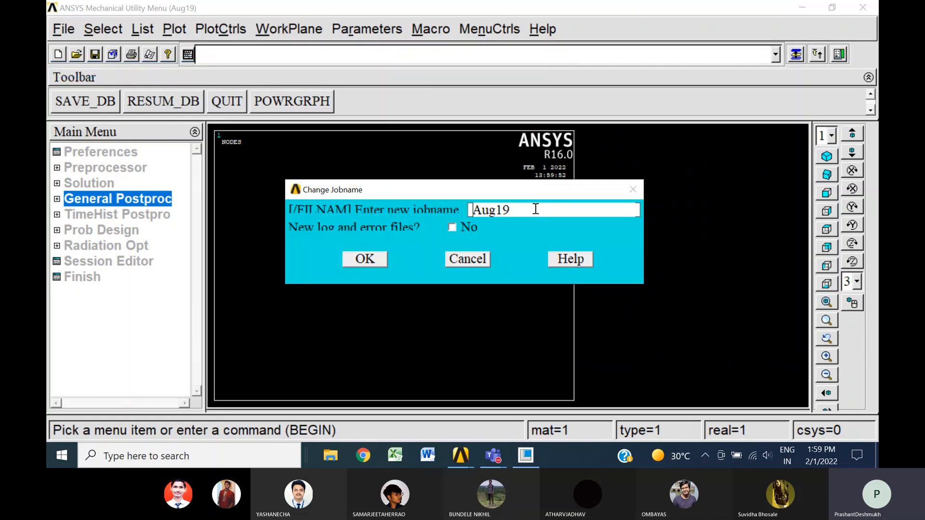
left_click_drag(534, 210, 453, 204)
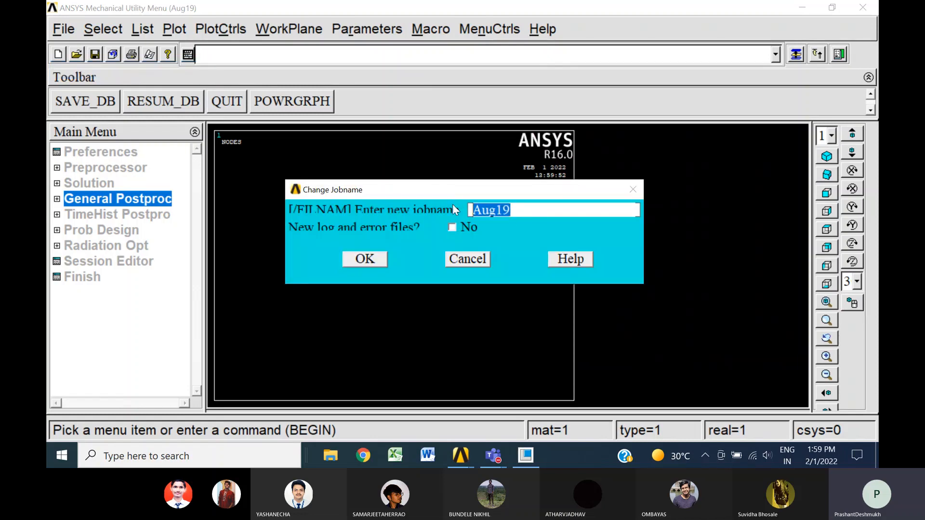
type("A02")
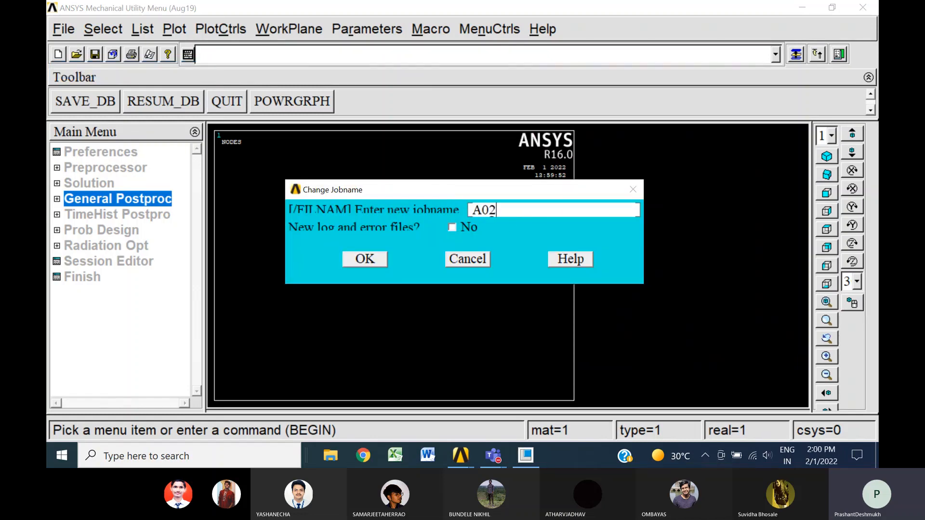
left_click(370, 259)
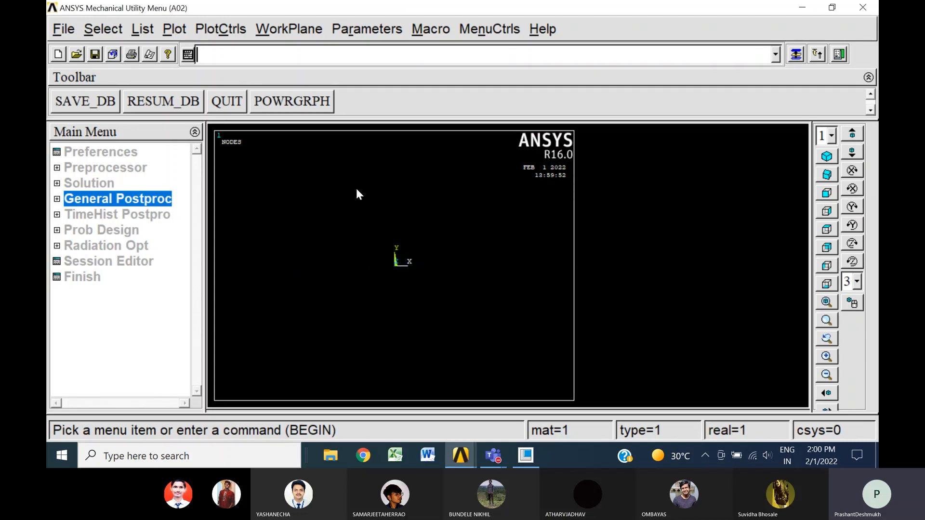
Switch to Creo Parametric and round the spanner's upper edge between jaw and handle with a radius of 20
left_click(527, 458)
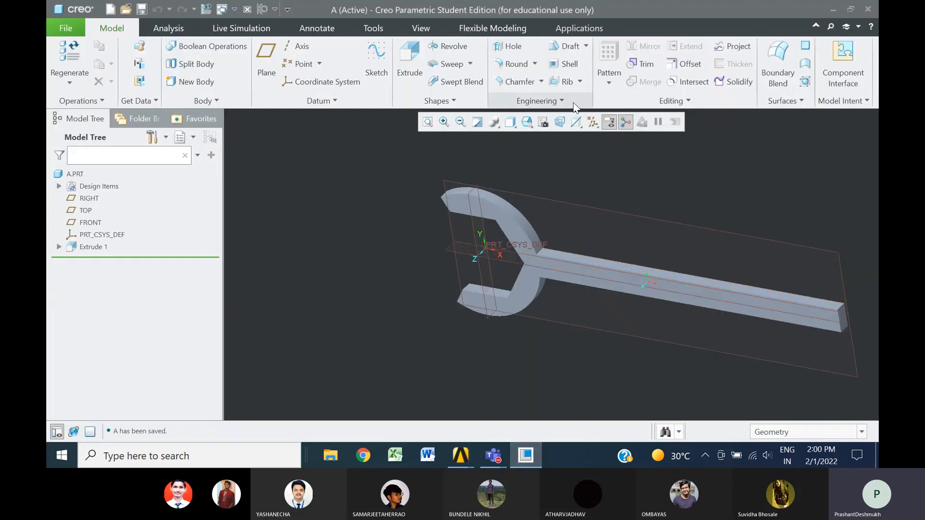
left_click(511, 68)
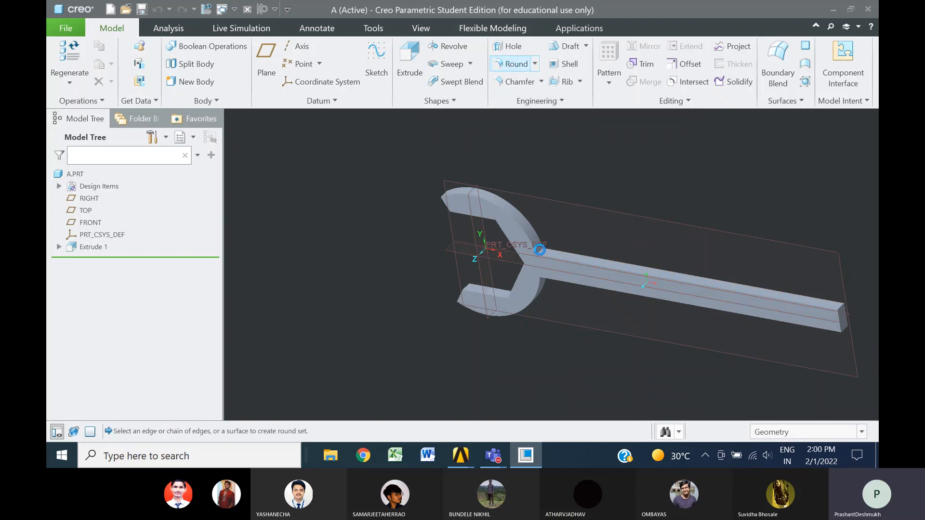
left_click(540, 250)
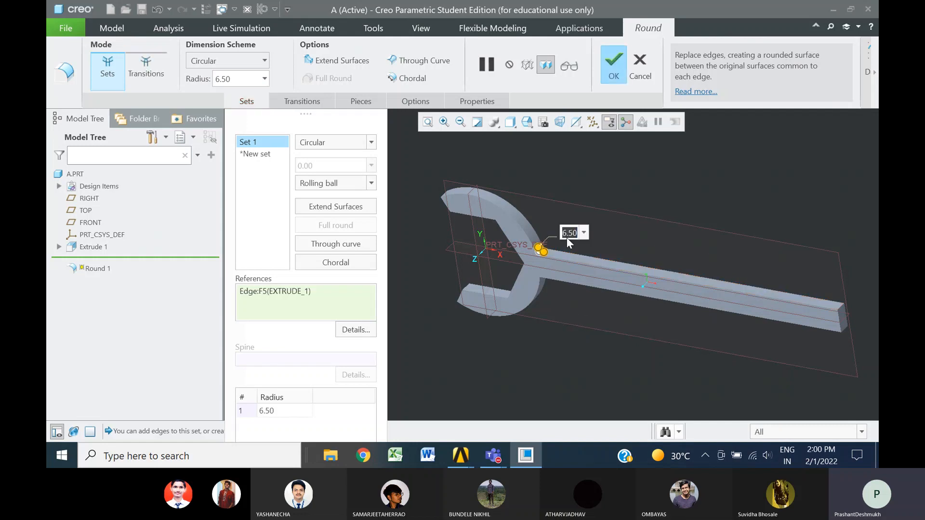
type("20")
key("Return")
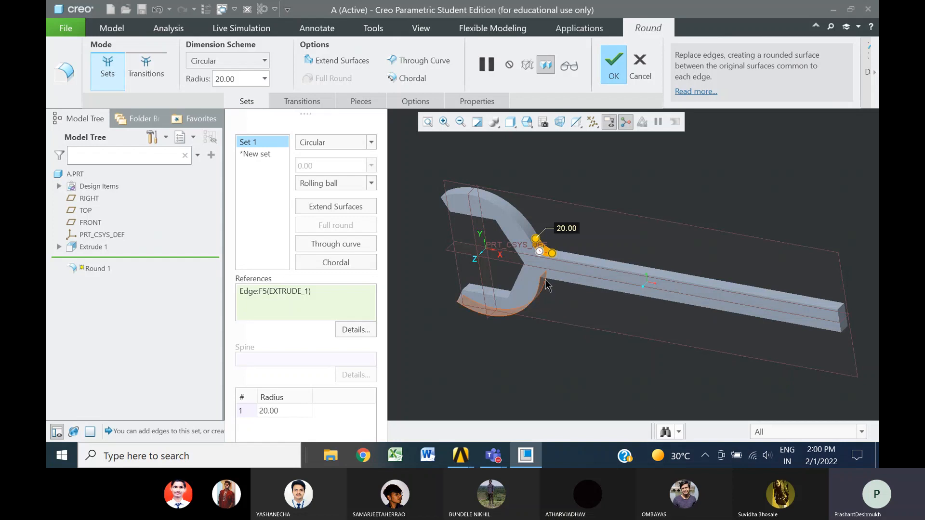
Add the lower edge between jaw and handle as a second round set with radius 20 and complete the round
mouse_move(561, 301)
middle_mouse_down()
mouse_move(563, 318)
mouse_move(556, 310)
mouse_move(581, 319)
mouse_move(614, 272)
middle_mouse_up()
scroll(582, 320, "up", 2)
scroll(582, 321, "down", 6)
left_click(616, 271)
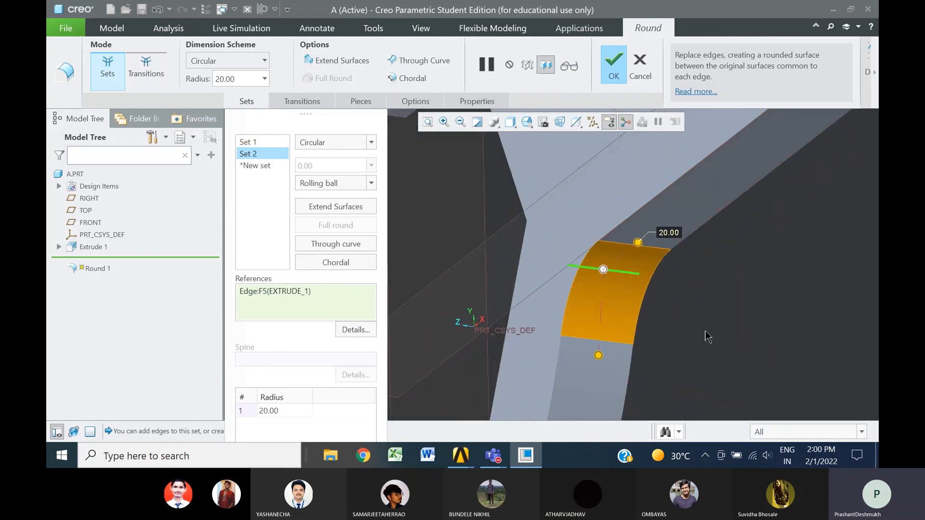
left_click(613, 65)
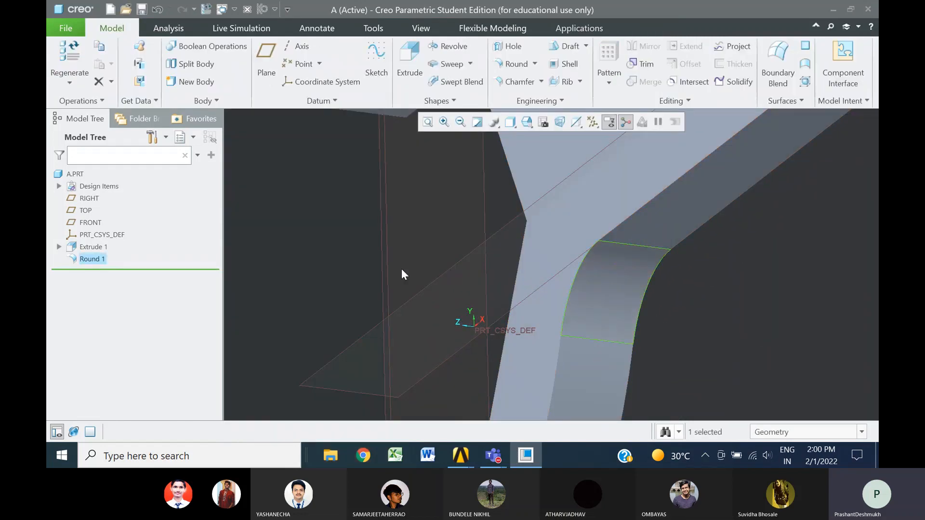
left_click(403, 275)
scroll(387, 265, "up", 5)
middle_click_drag(520, 270, 556, 291)
scroll(448, 262, "up", 3)
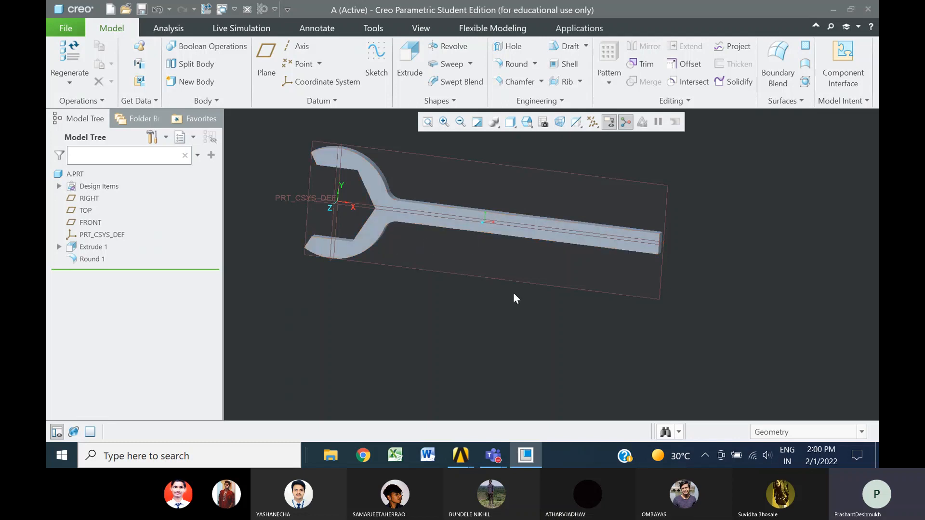
Save the rounded spanner part and export a copy of it in IGES format as A2
left_click(143, 9)
left_click(66, 29)
mouse_move(102, 122)
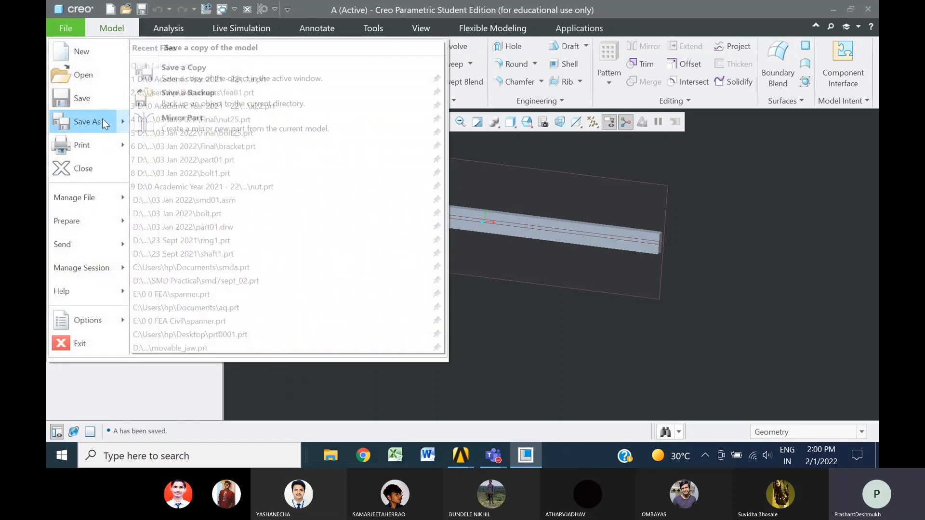
left_click(194, 68)
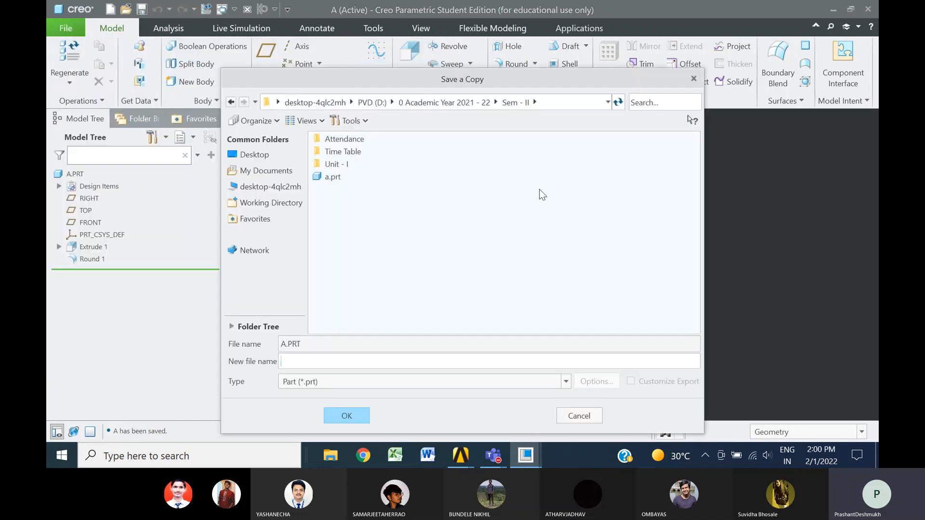
left_click(335, 388)
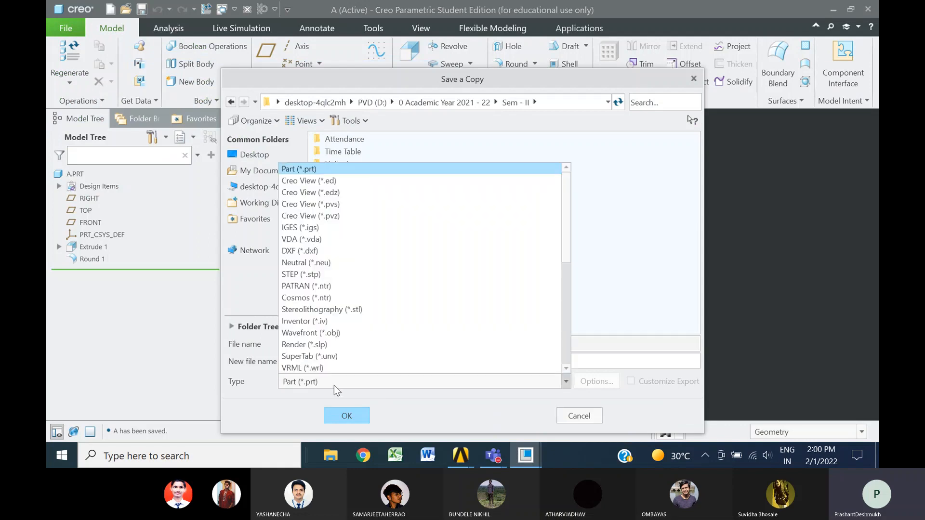
left_click(328, 228)
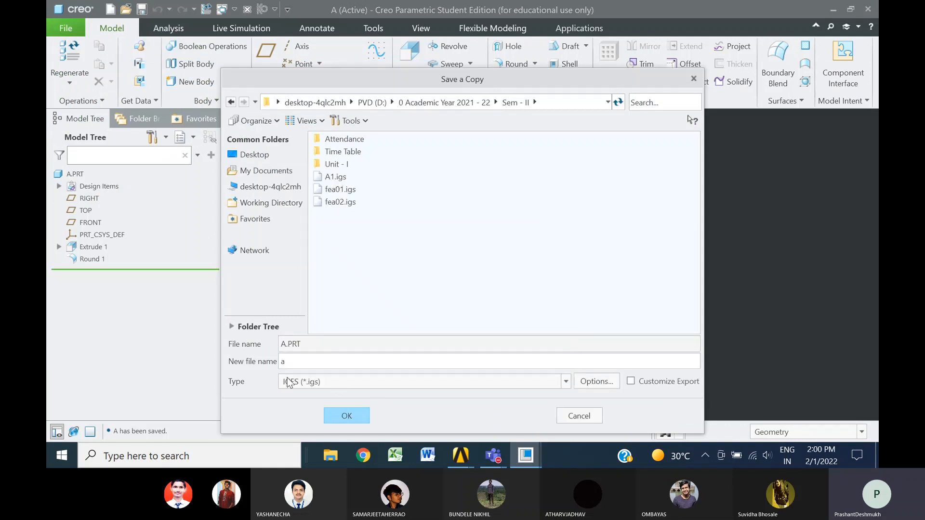
left_click_drag(299, 361, 272, 365)
type("A2")
left_click(347, 416)
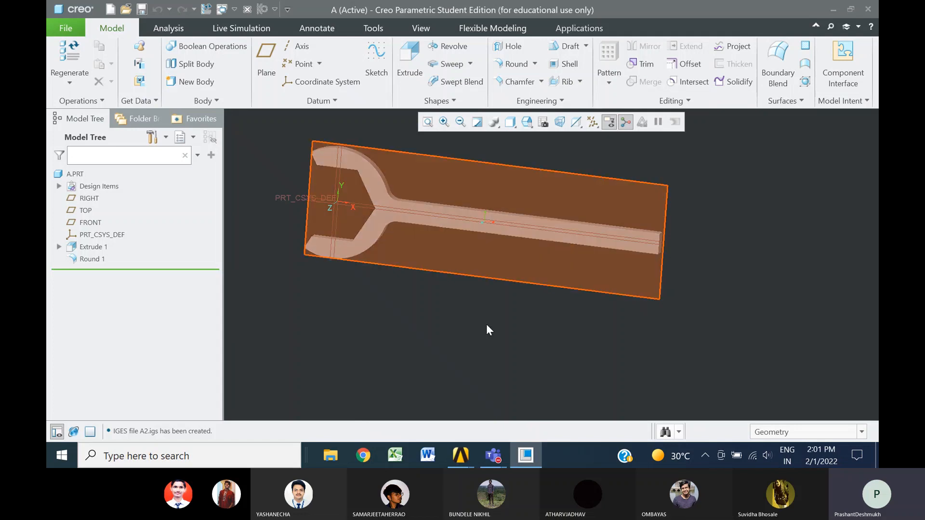
Switch to the ANSYS Mechanical Utility window and set the GUI filtering preference to the Structural discipline
left_click(460, 455)
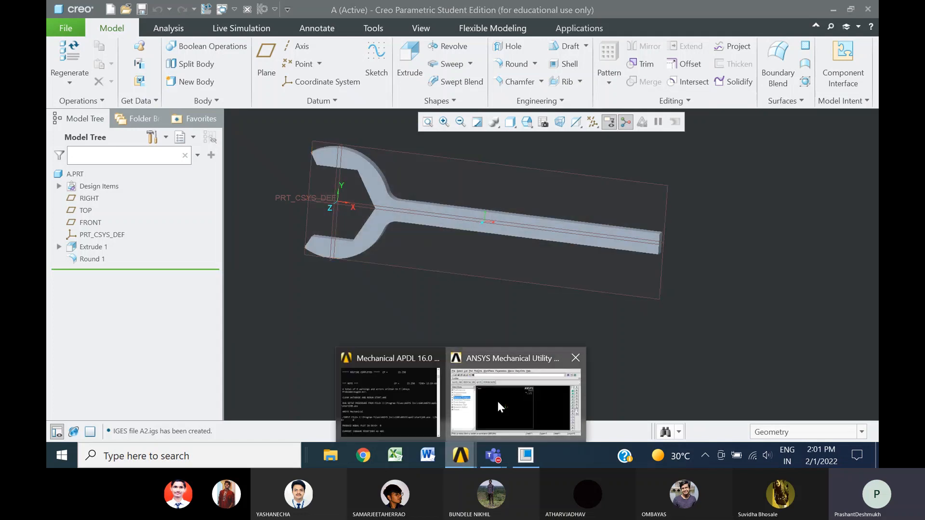
left_click(498, 403)
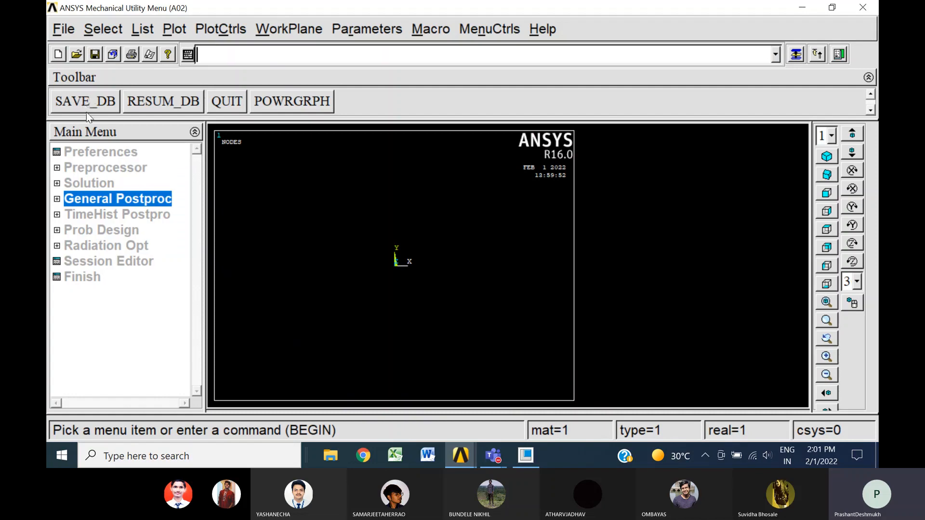
left_click(98, 151)
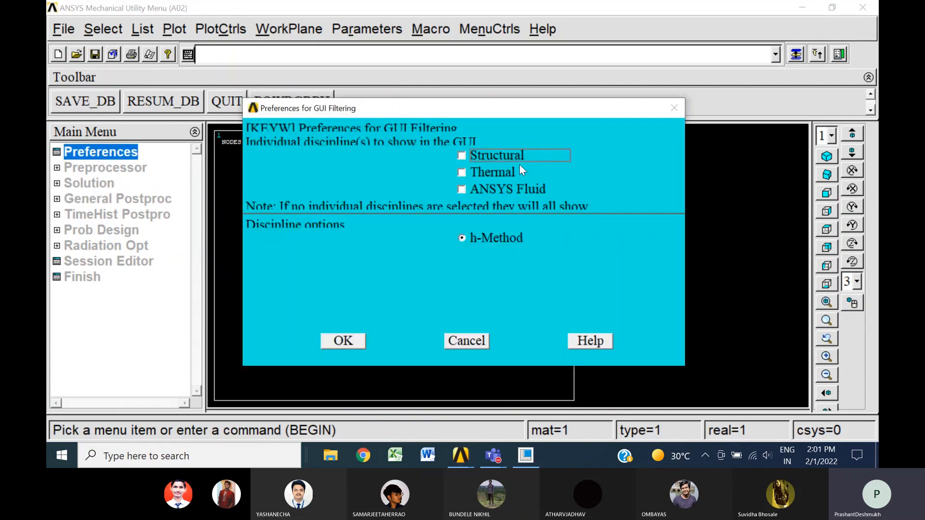
left_click(521, 158)
left_click(342, 341)
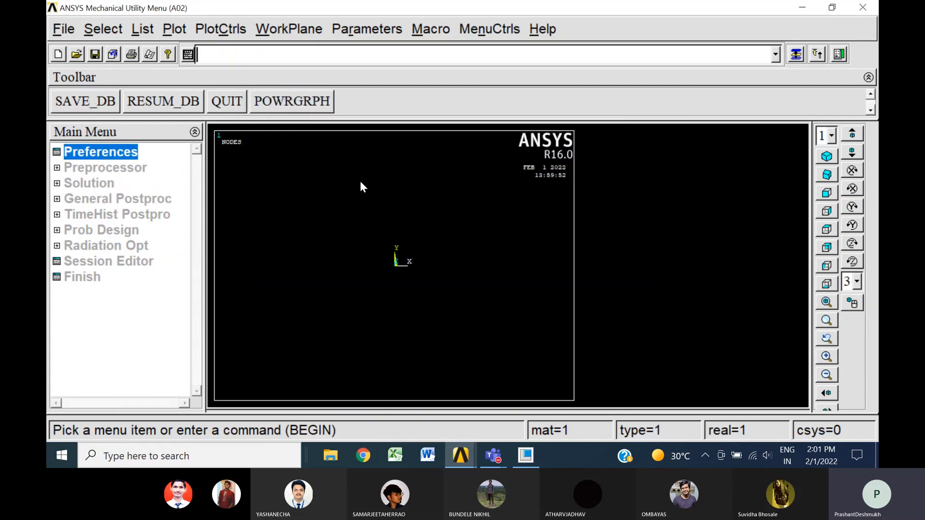
Add the structural solid element Brick 8 node 185 as element type 1
left_click(101, 169)
left_click(100, 186)
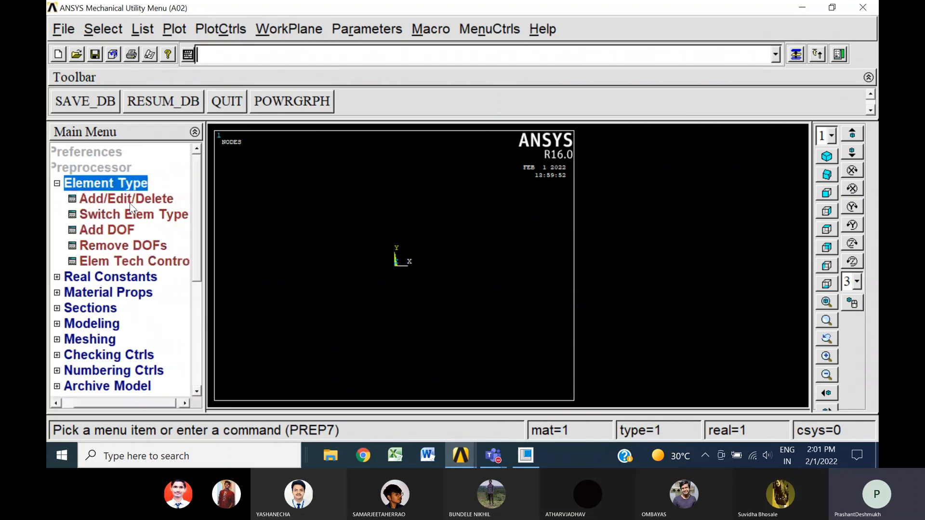
left_click(130, 198)
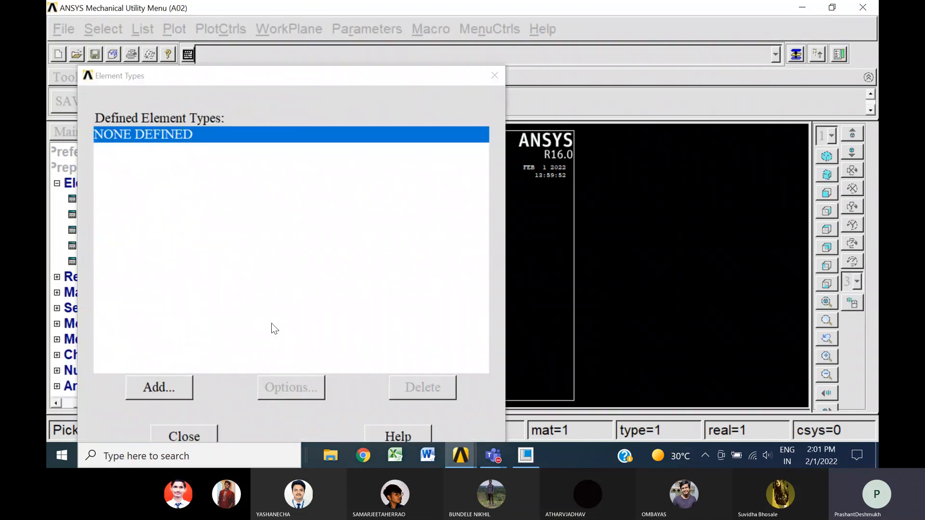
left_click(167, 387)
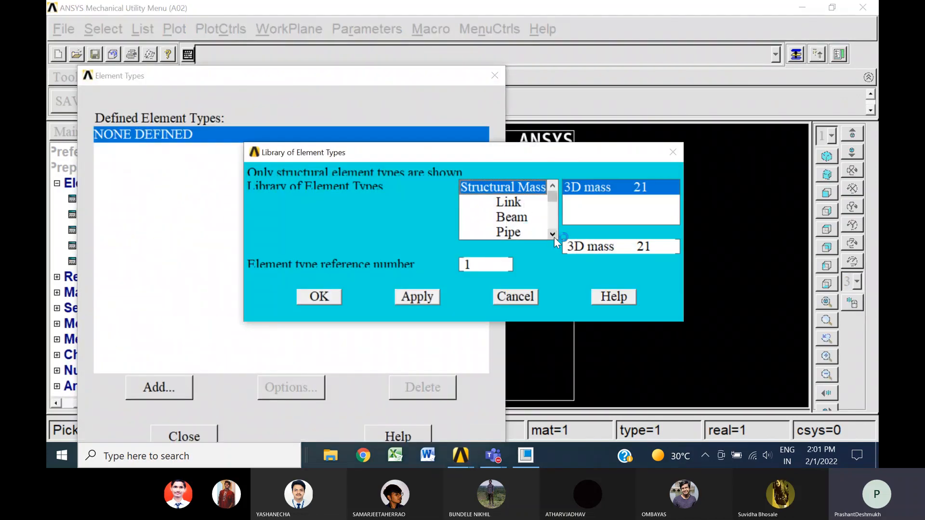
left_click(552, 234)
left_click(552, 235)
left_click(552, 234)
left_click(514, 203)
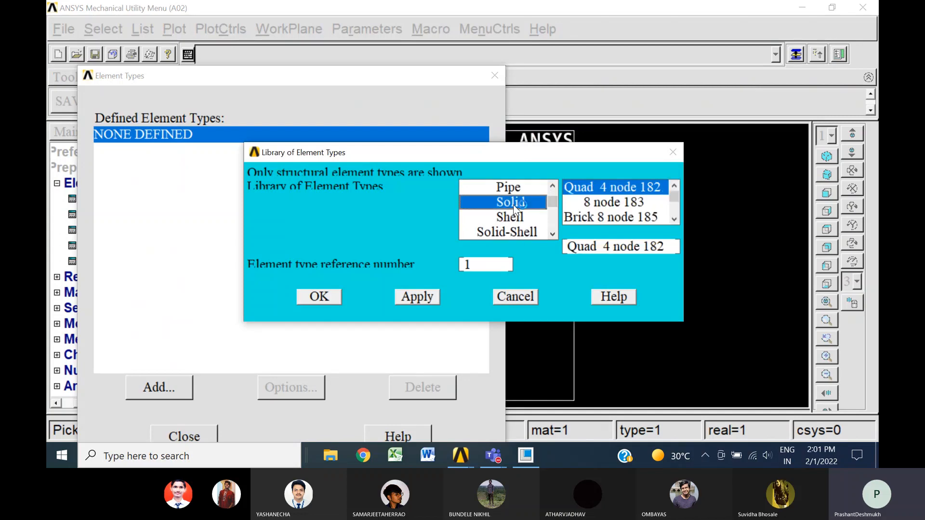
left_click(616, 218)
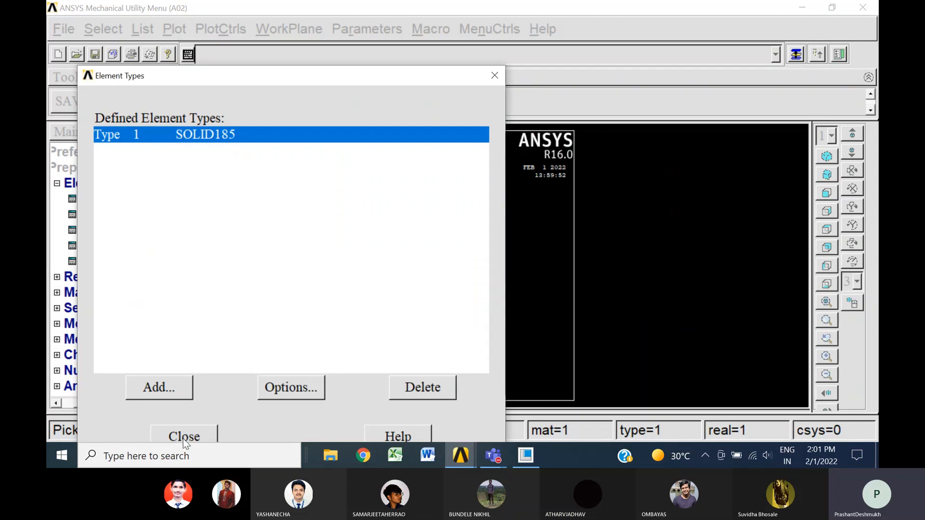
left_click(184, 437)
left_click(64, 185)
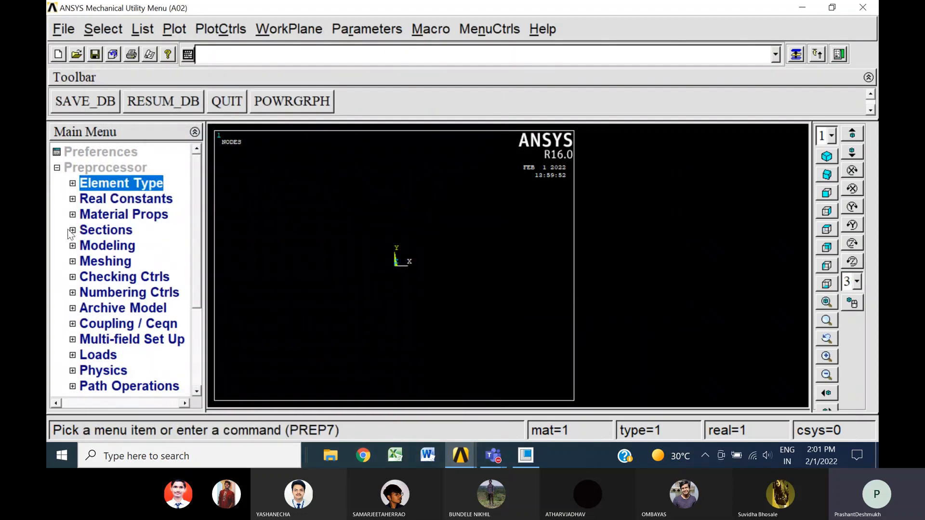
Define material 1 as structural linear elastic isotropic with EX 2.1e5 and PRXY 0.3
left_click(150, 214)
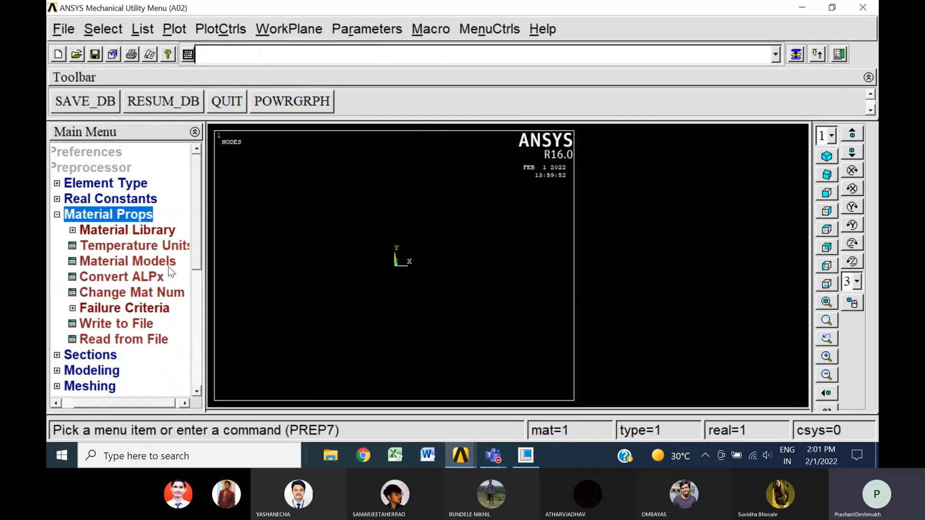
left_click(168, 262)
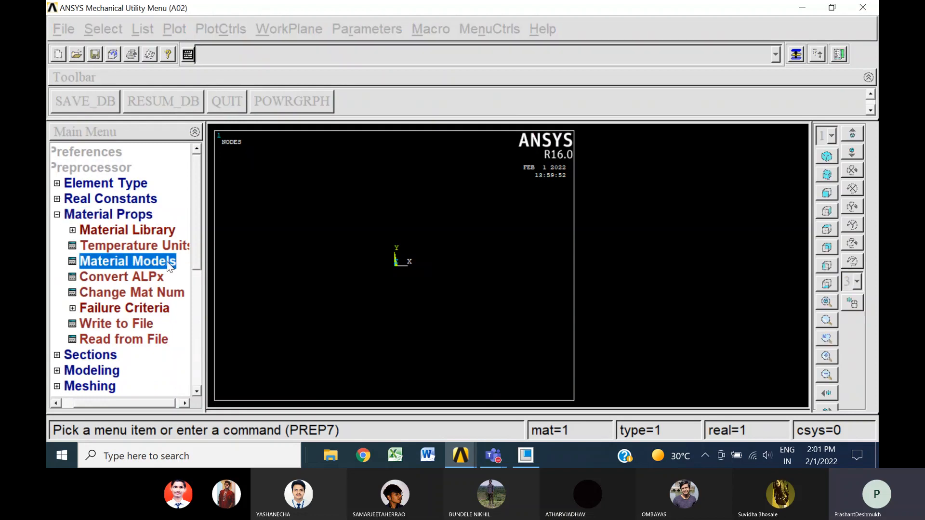
double_click(481, 208)
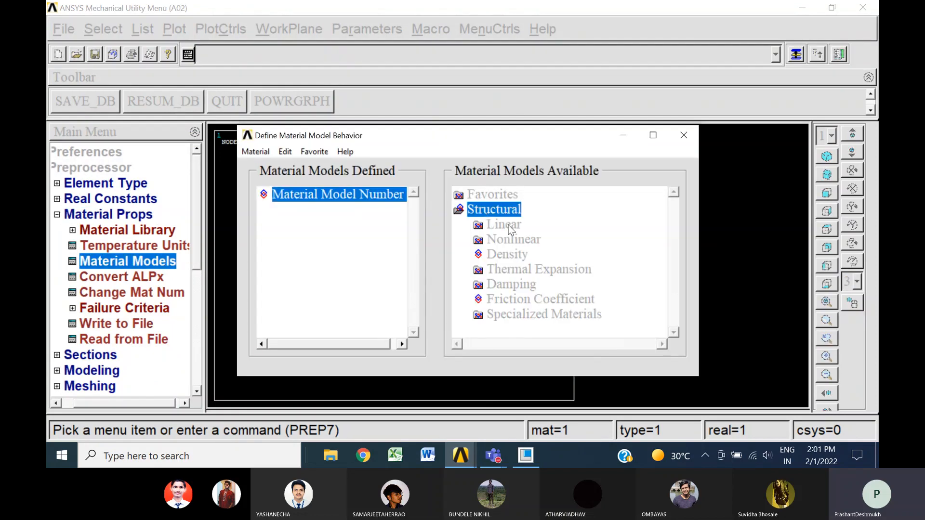
double_click(507, 225)
double_click(528, 238)
double_click(554, 254)
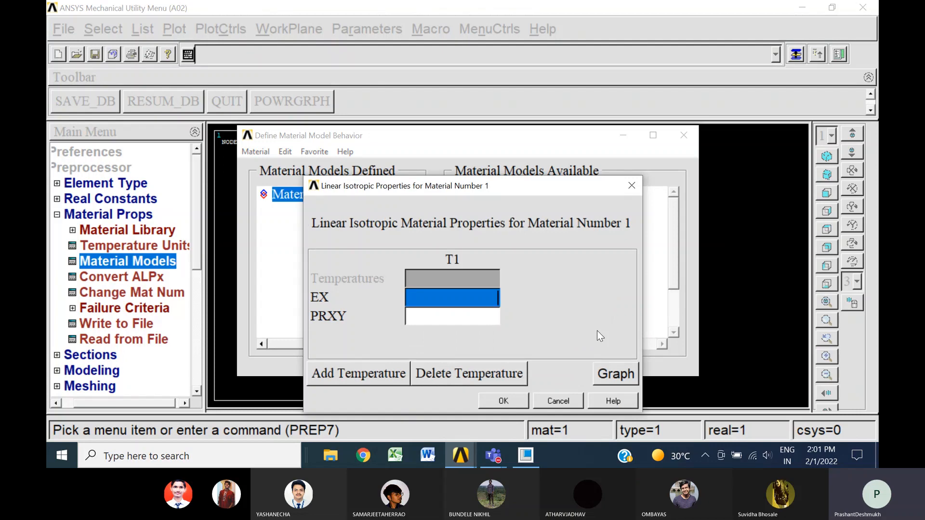
type("2.1e")
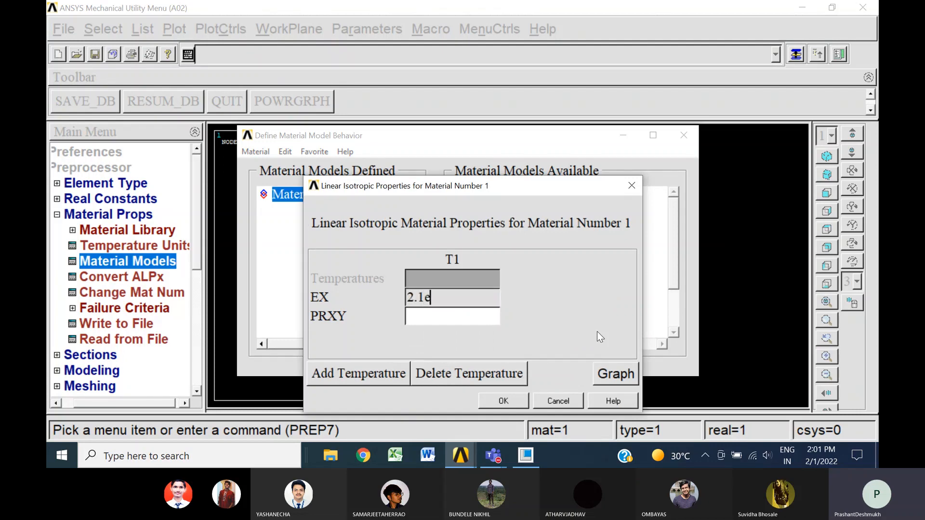
type("5")
key("Tab")
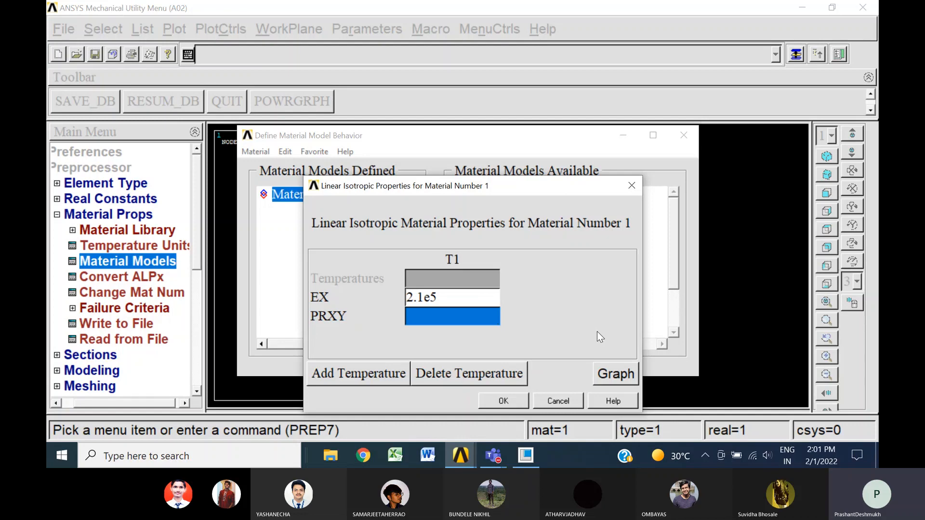
type("0.3")
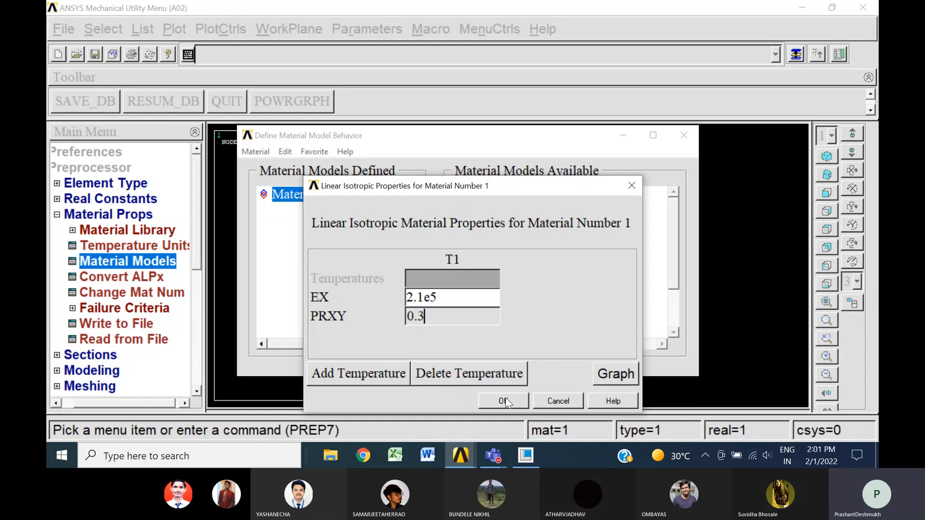
left_click(505, 401)
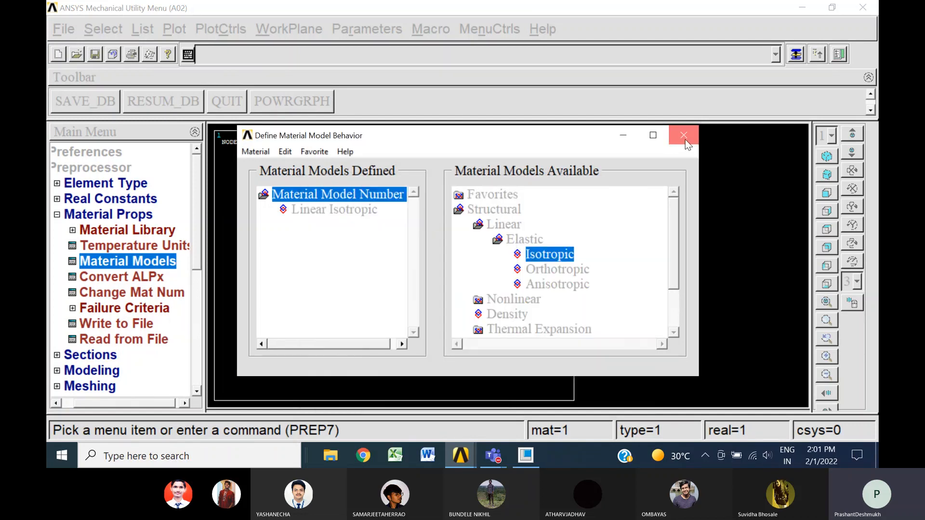
left_click(684, 139)
left_click(61, 214)
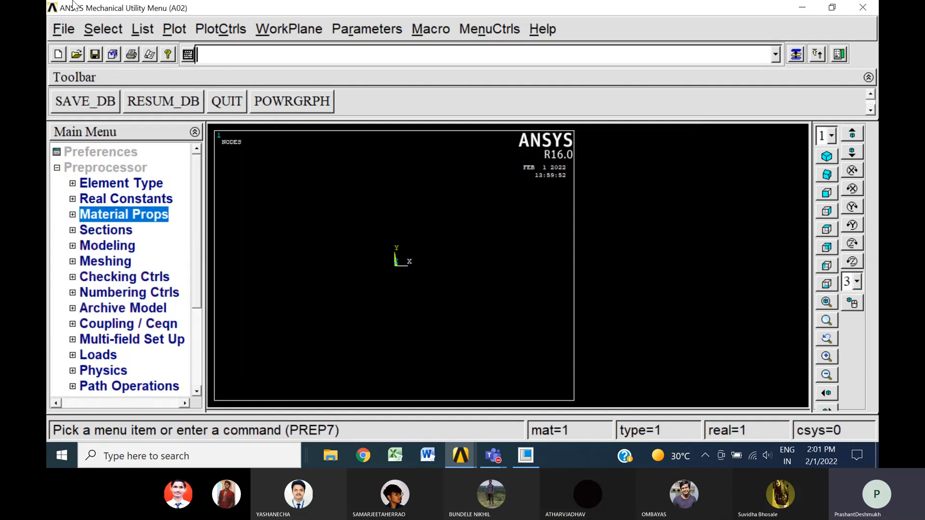
Import the IGES file A2.igs with merging, solid creation and small-area deletion enabled, using the default tolerance, and dismiss the warning
left_click(69, 30)
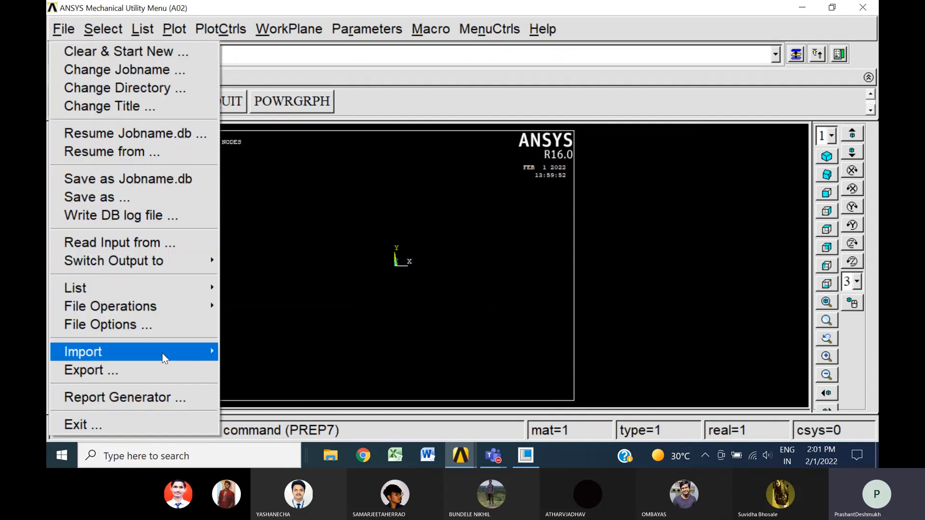
mouse_move(163, 354)
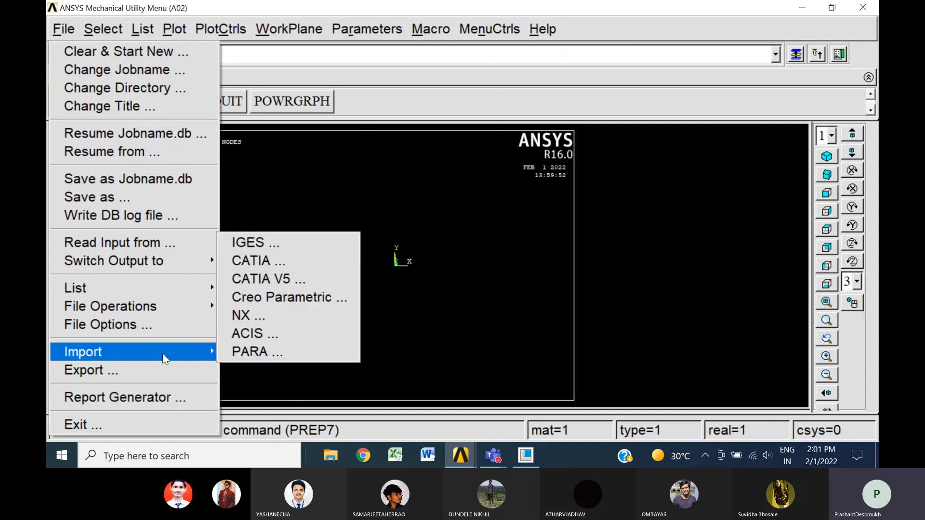
left_click(285, 244)
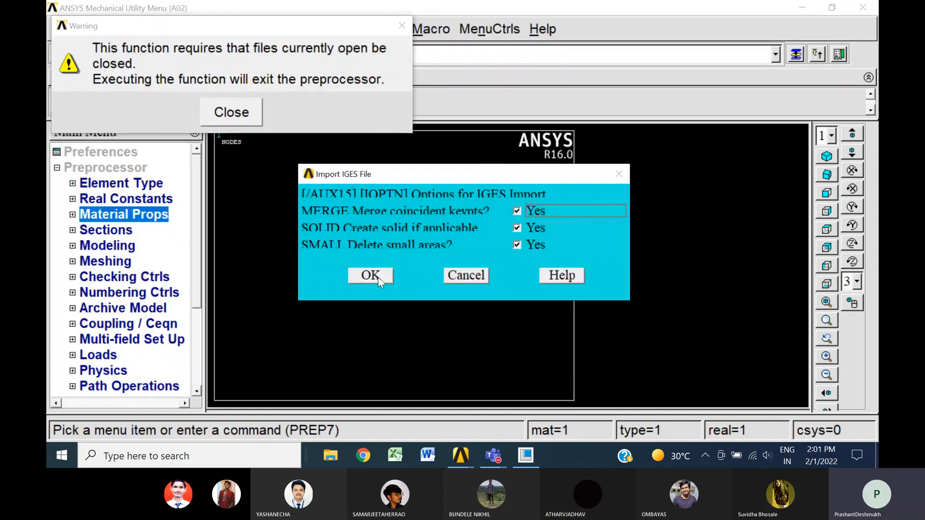
left_click(378, 279)
left_click(645, 209)
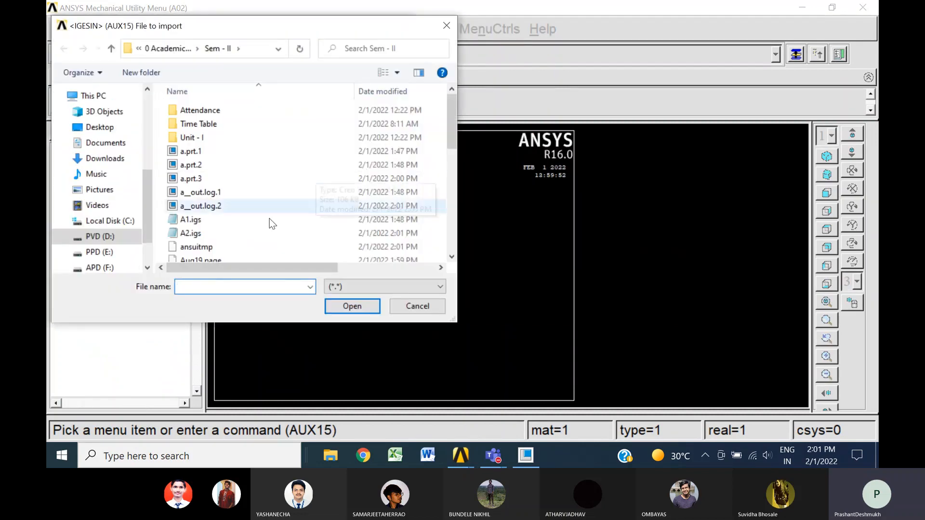
left_click(197, 234)
left_click(352, 307)
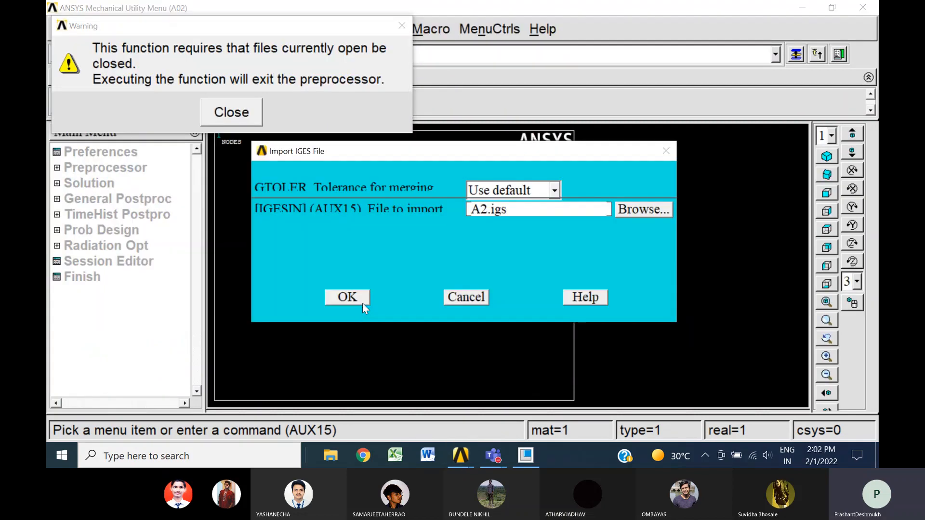
left_click(348, 297)
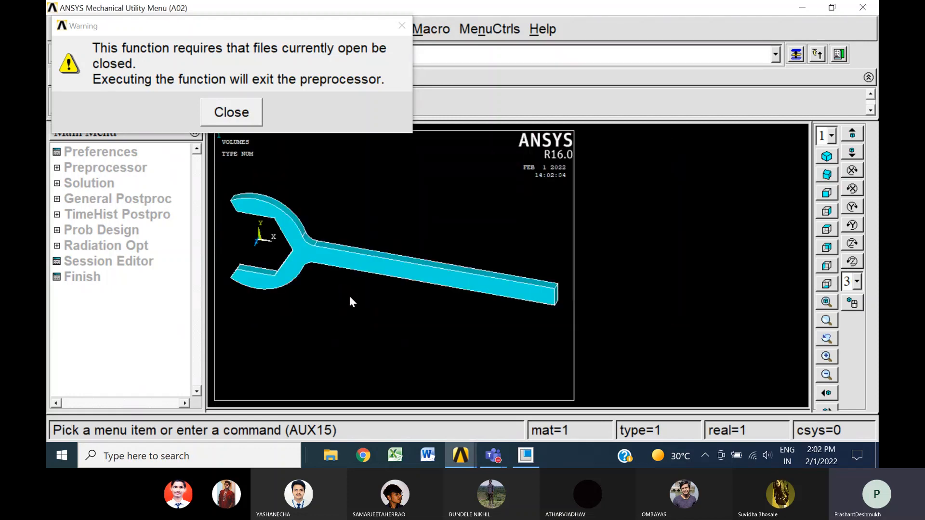
left_click(248, 113)
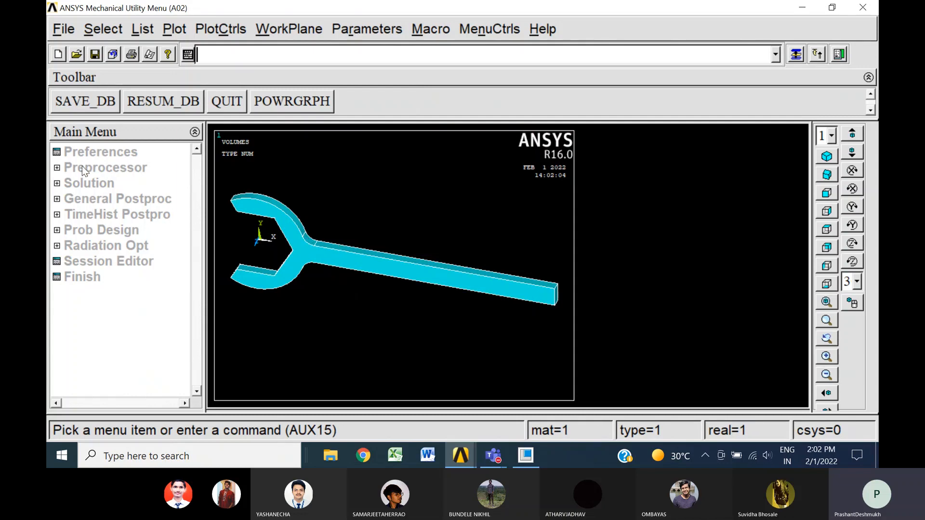
Mesh the whole spanner volume with free tetrahedral elements using Smart Size level 4, and dismiss the warnings
left_click(102, 167)
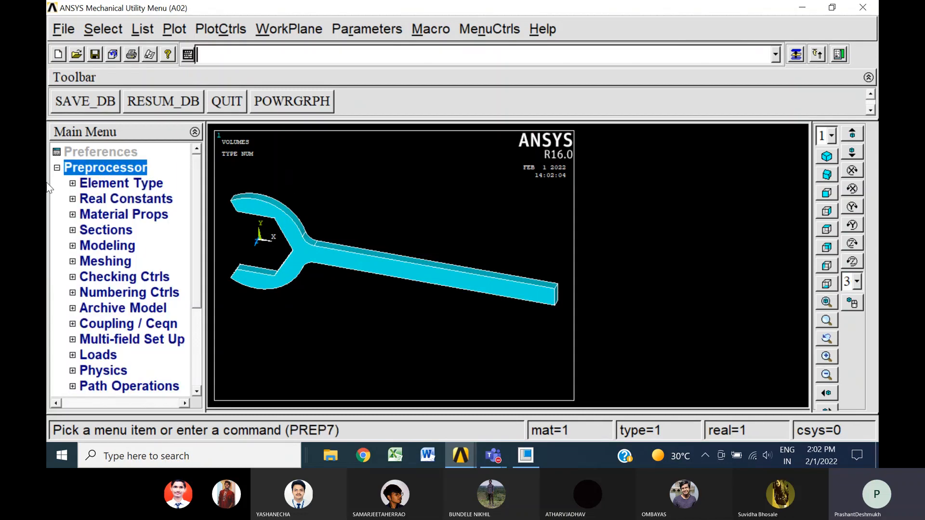
left_click(105, 261)
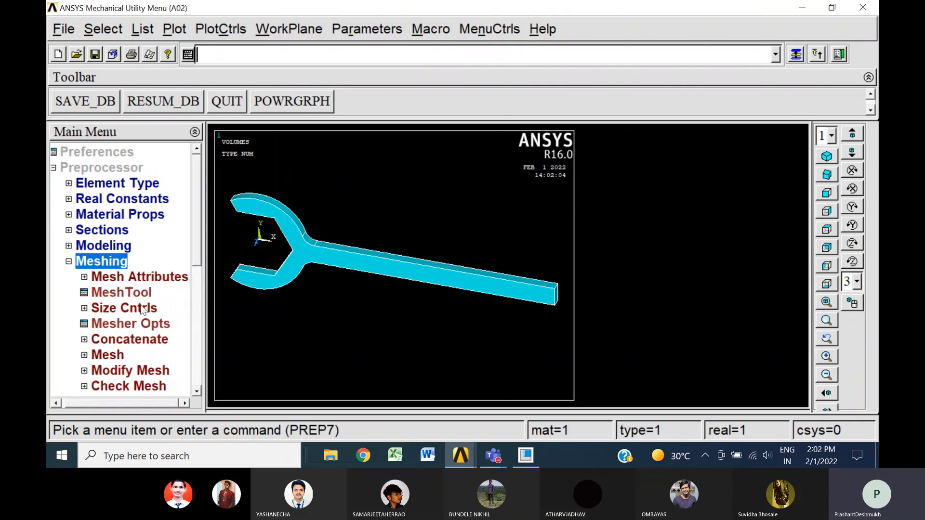
left_click(121, 293)
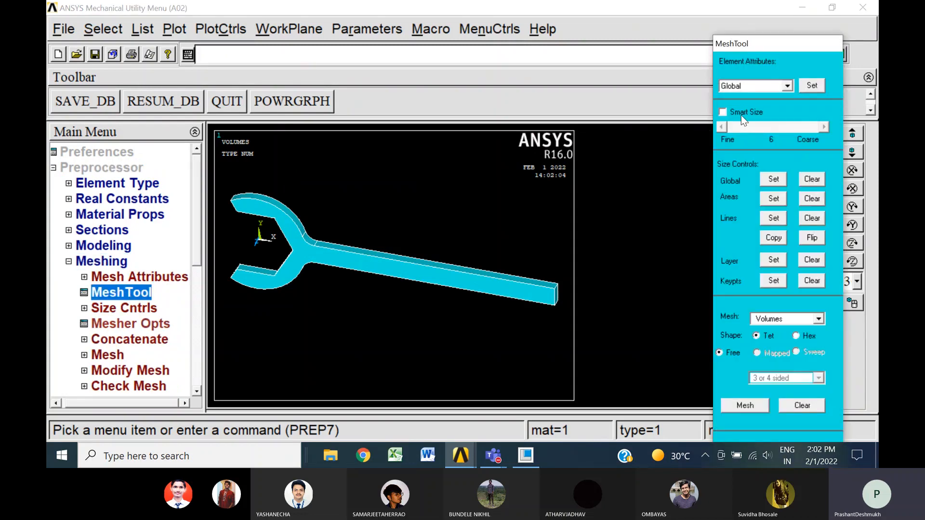
left_click(742, 116)
left_click(762, 128)
left_click(745, 406)
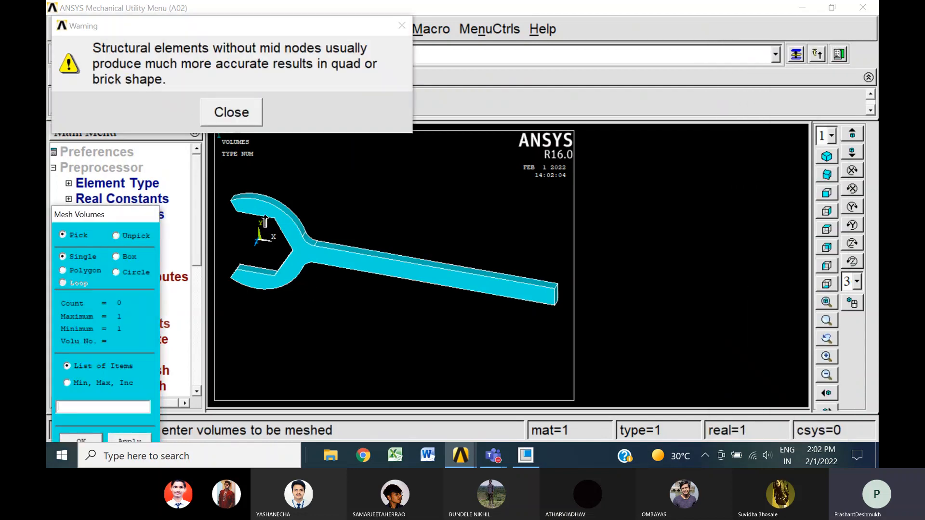
left_click(303, 259)
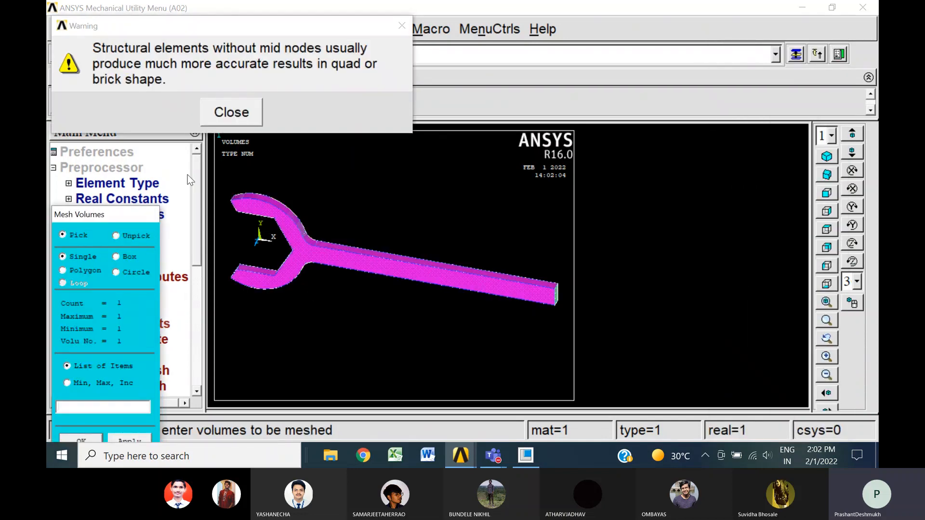
left_click(82, 438)
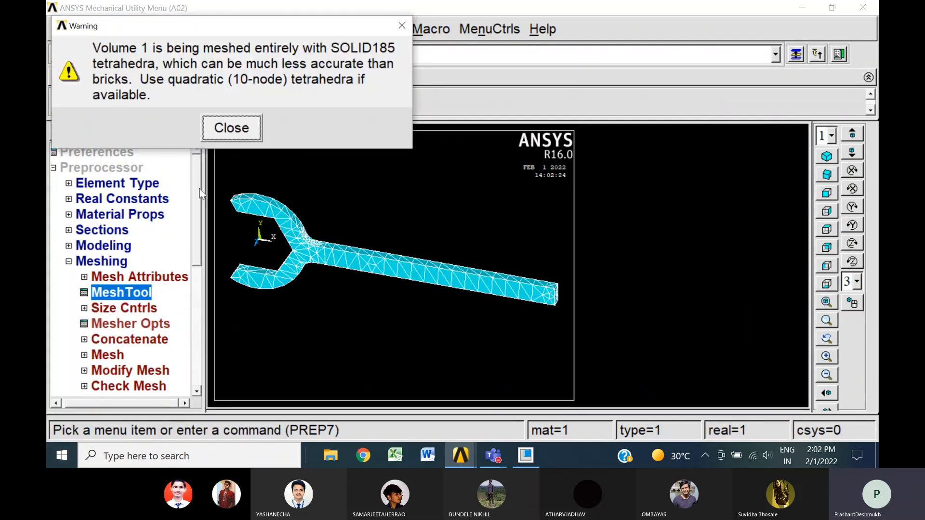
left_click(243, 138)
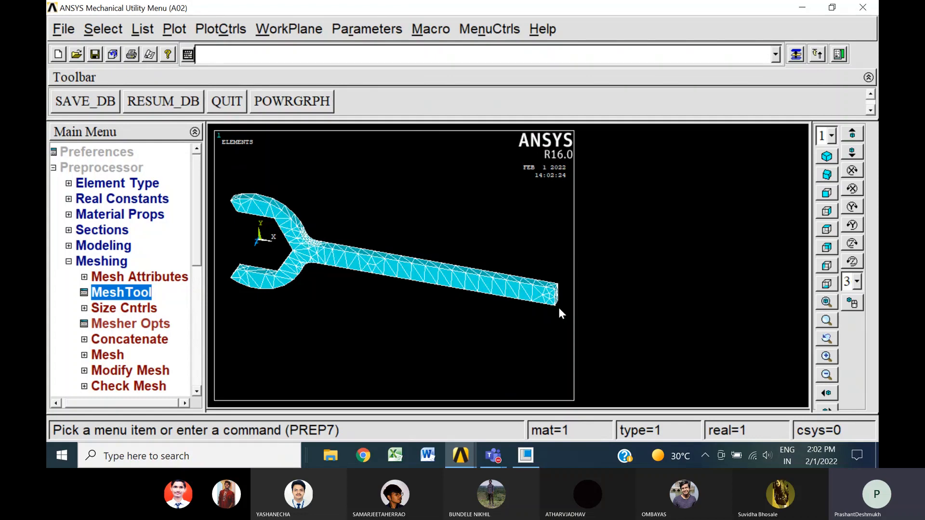
Show the meshed spanner in isometric view and save the database
left_click(826, 157)
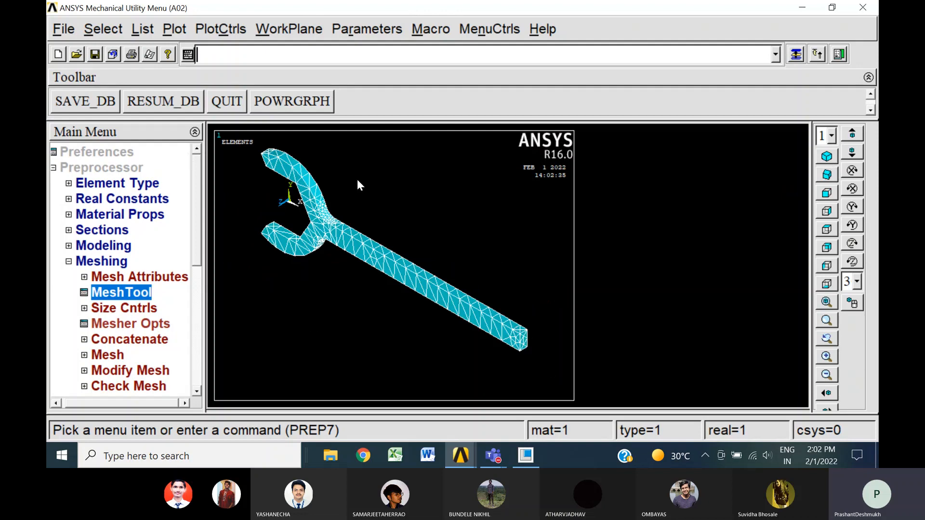
left_click(68, 262)
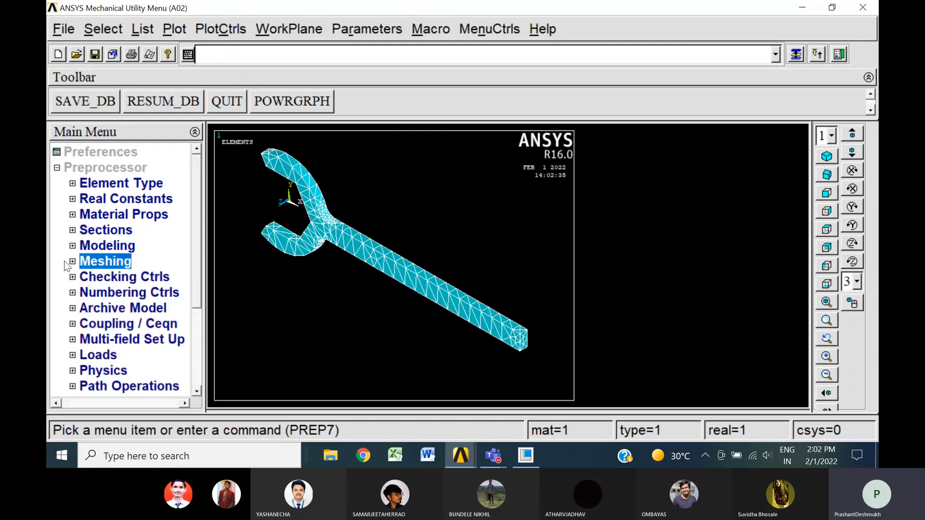
left_click(77, 104)
Constrain all degrees of freedom on the two opposing inner jaw faces of the spanner
left_click(100, 354)
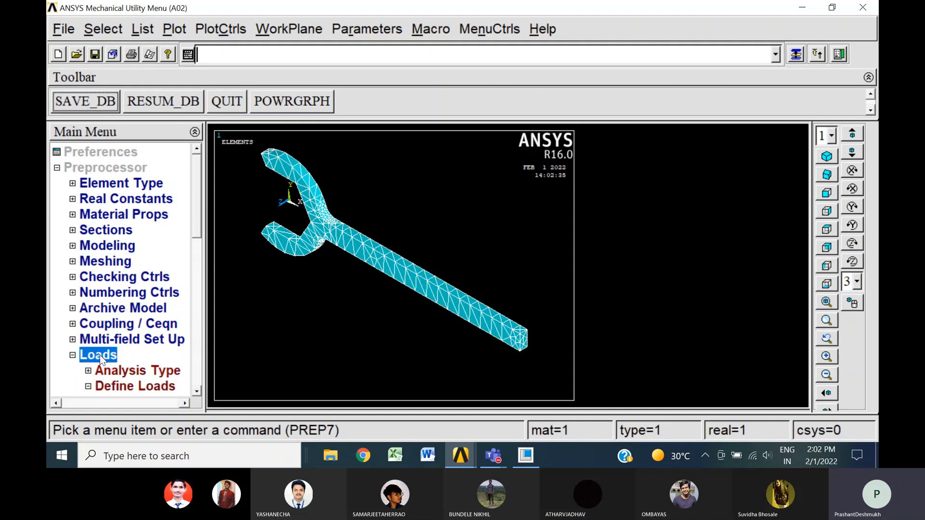
left_click(197, 392)
left_click(197, 392)
left_click(198, 392)
left_click(197, 392)
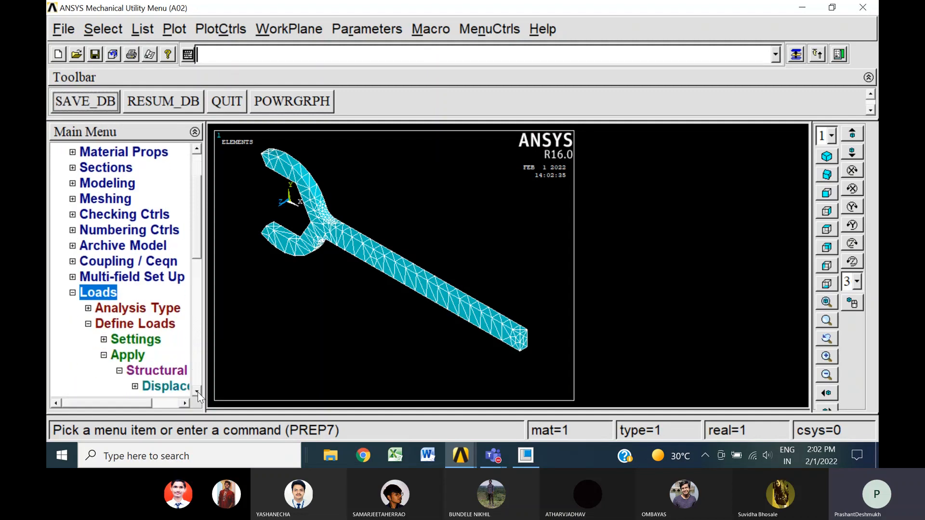
left_click(197, 392)
left_click(159, 354)
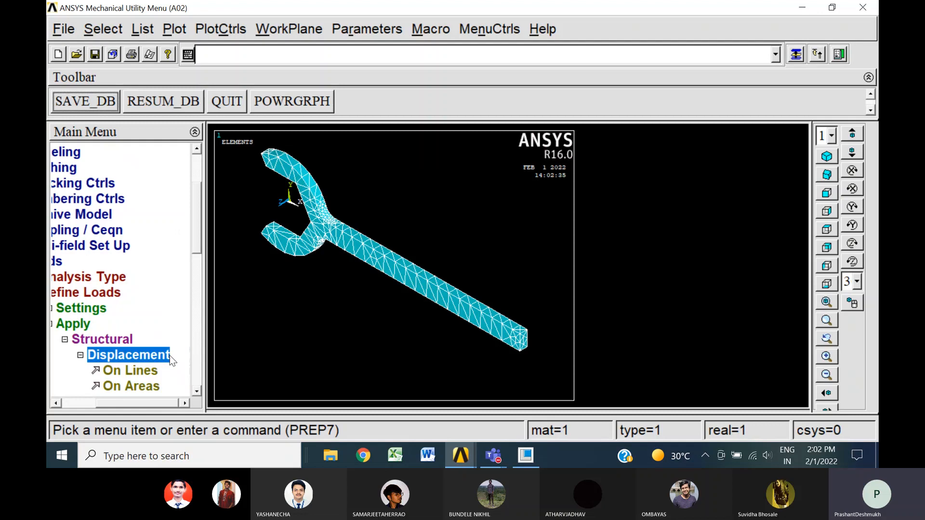
left_click(143, 386)
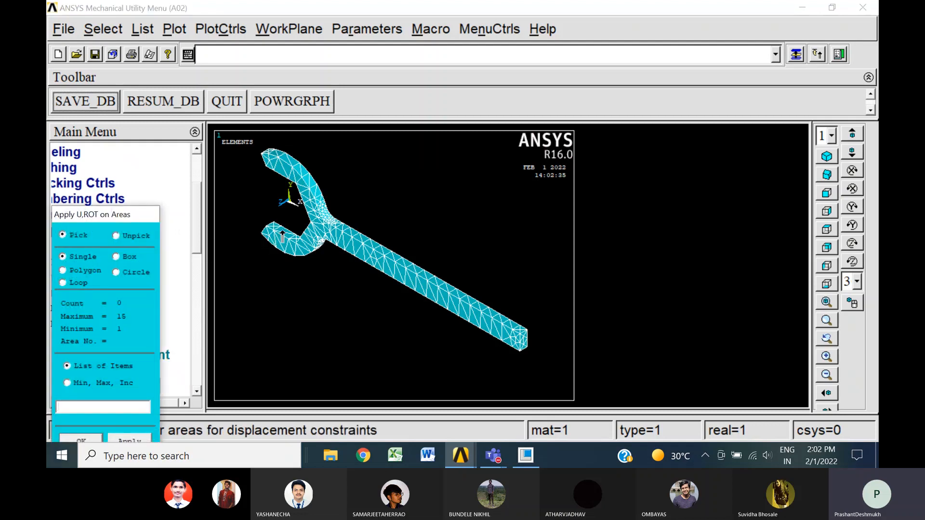
left_click(283, 232)
left_click(285, 181)
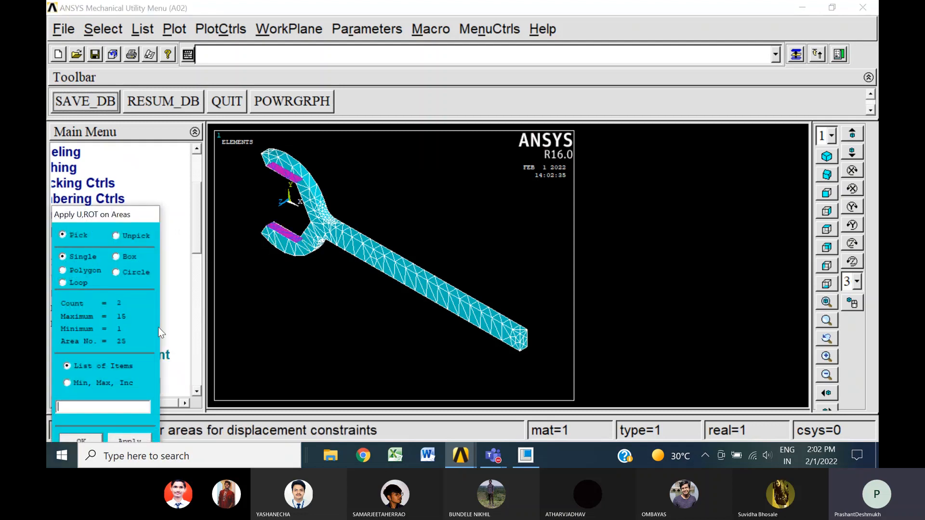
left_click(86, 437)
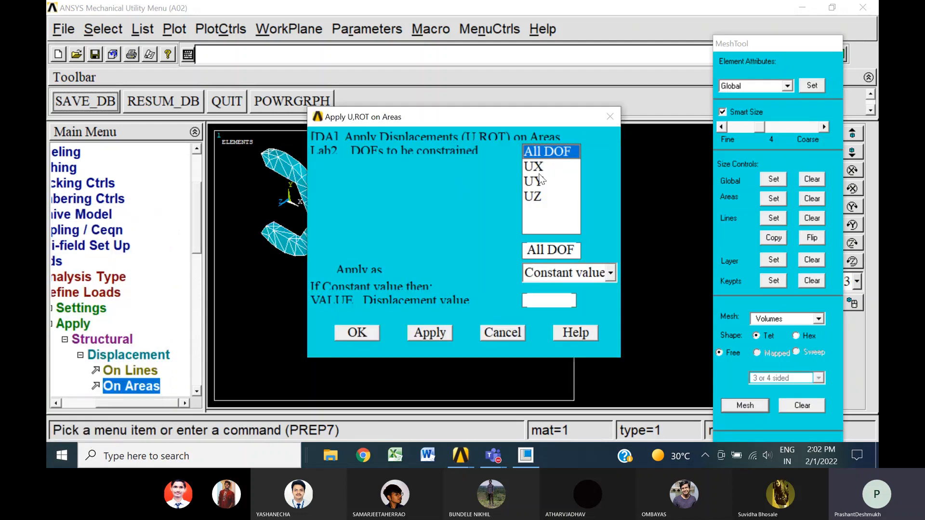
left_click(357, 332)
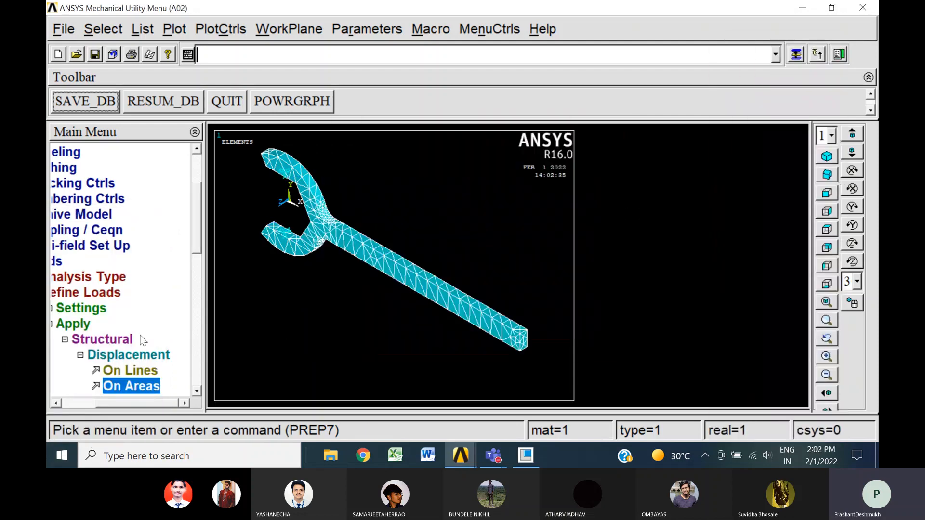
Apply a constant FY force of -500 to the nodes on the handle's free end face, and dismiss the warning
double_click(67, 343)
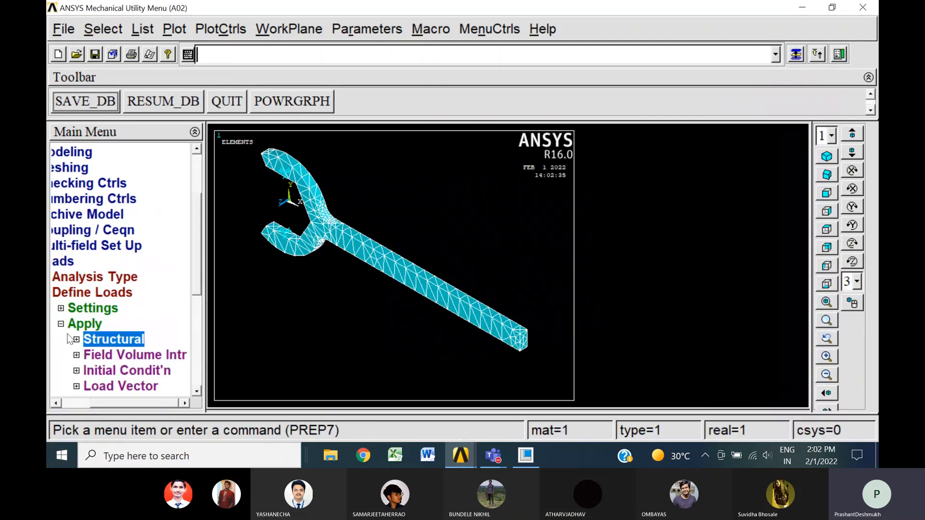
double_click(118, 343)
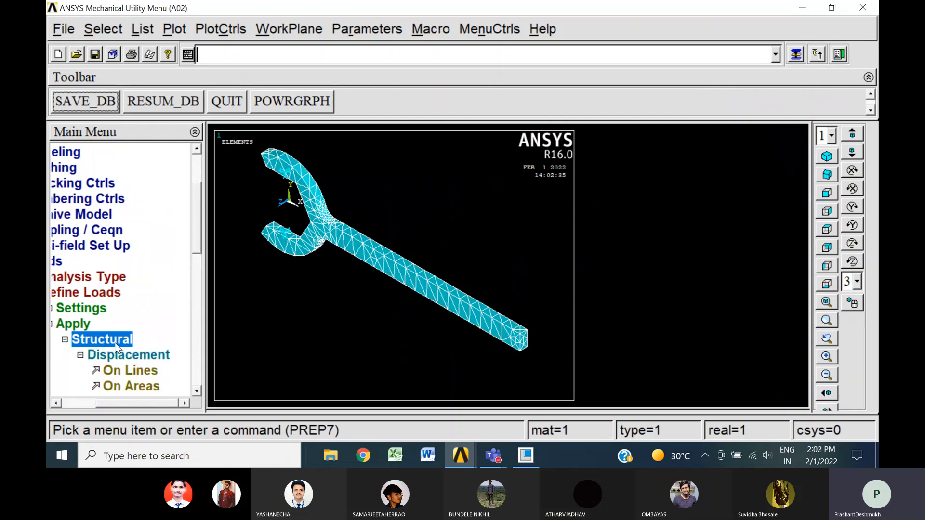
left_click(80, 356)
double_click(129, 378)
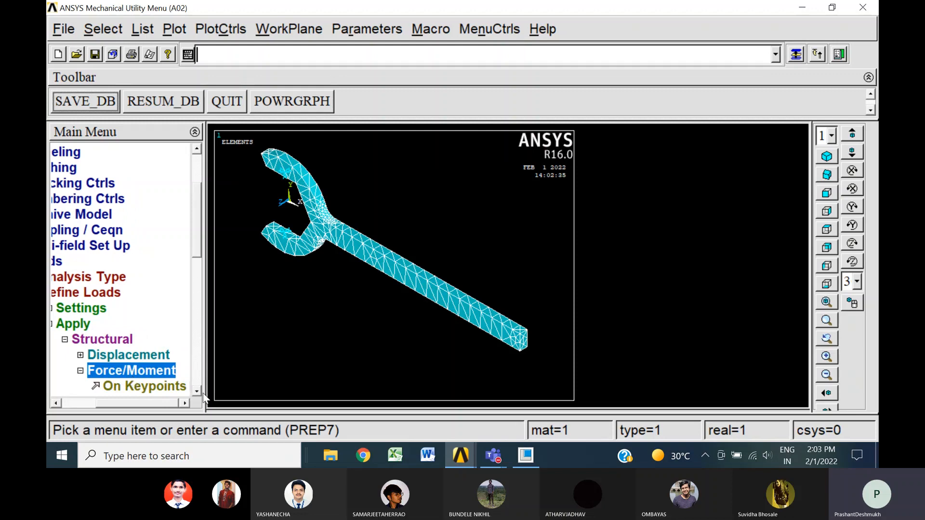
scroll(195, 392, "down", 3)
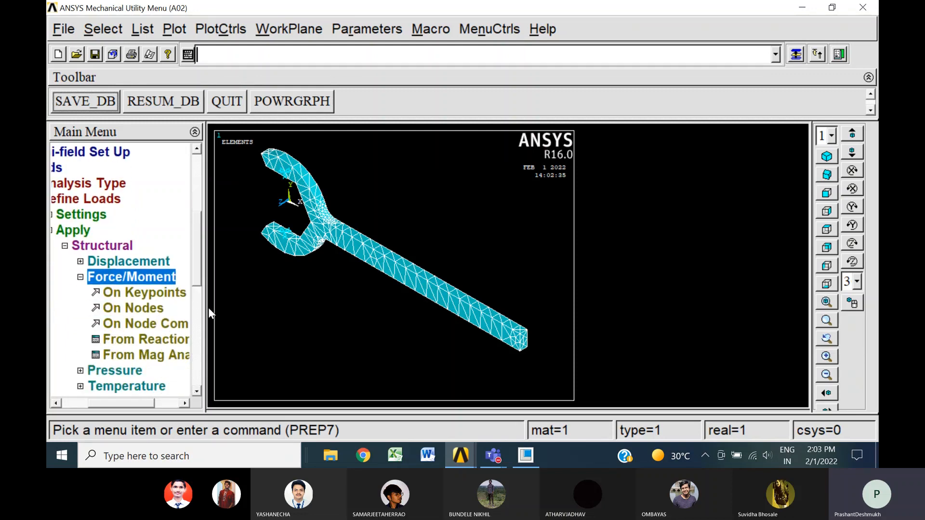
left_click(138, 307)
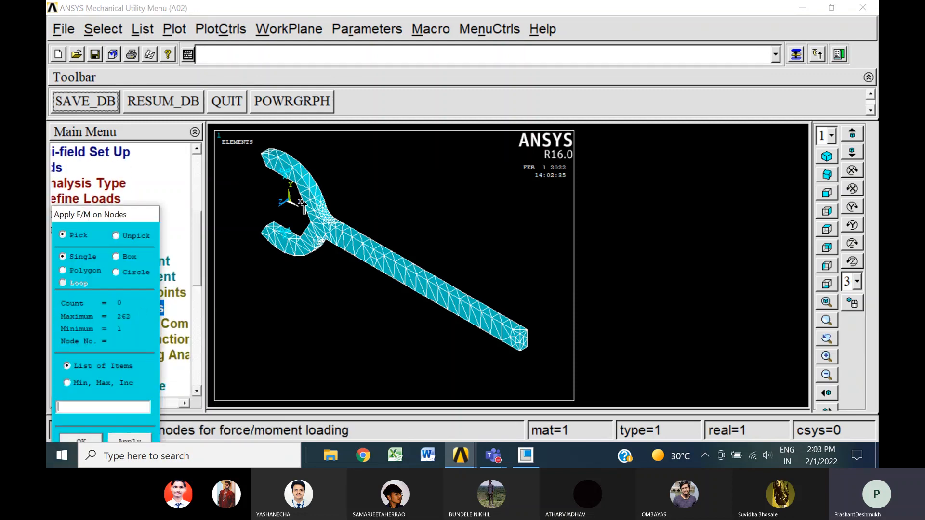
left_click(512, 330)
left_click(520, 327)
left_click(528, 331)
left_click(522, 336)
right_click(525, 346)
left_click(524, 334)
right_click(554, 345)
left_click(520, 333)
left_click(85, 435)
left_click(553, 206)
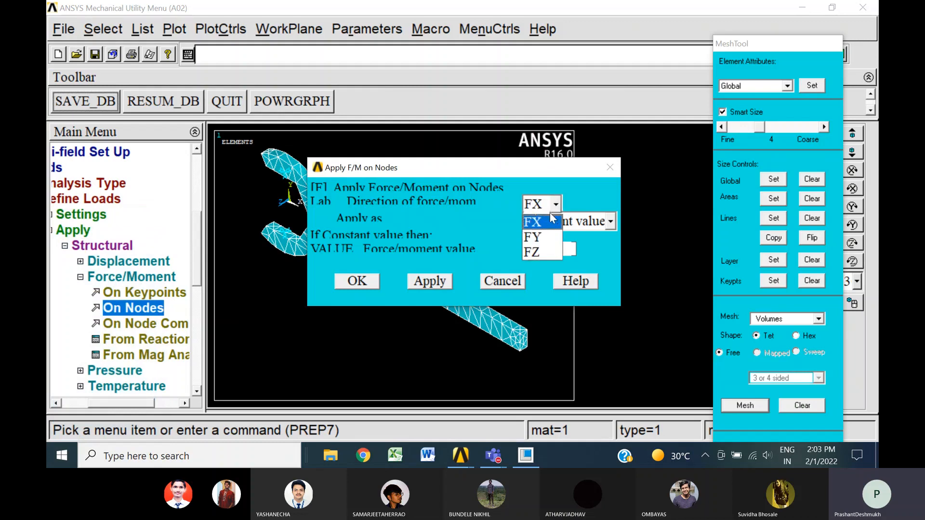
left_click(540, 238)
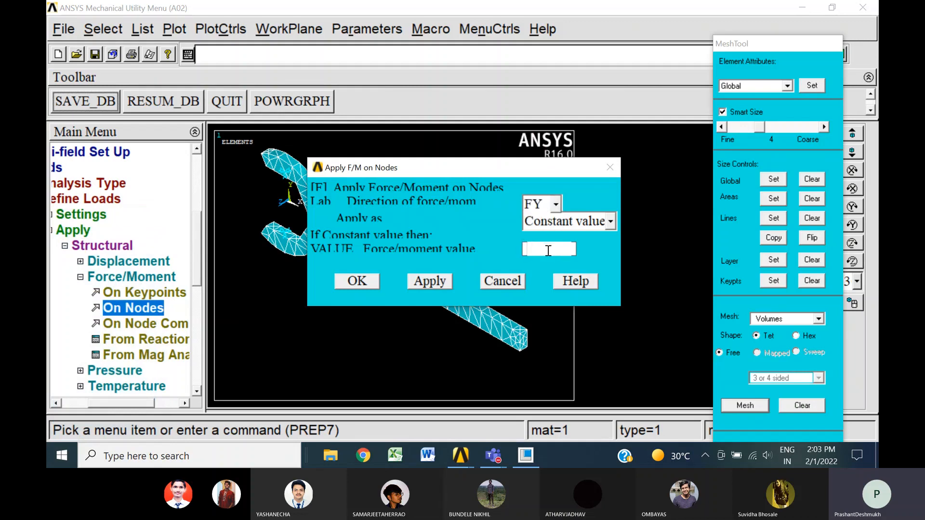
type("-500")
left_click(361, 280)
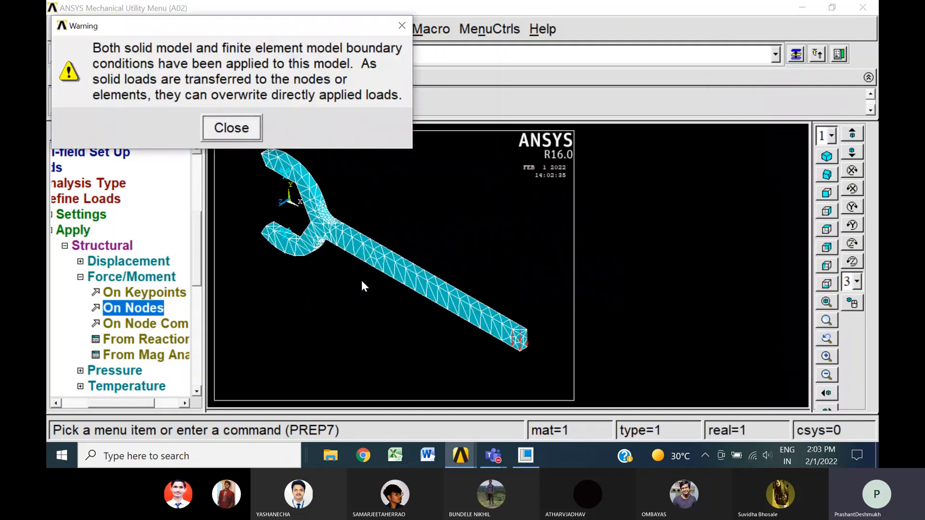
left_click(244, 134)
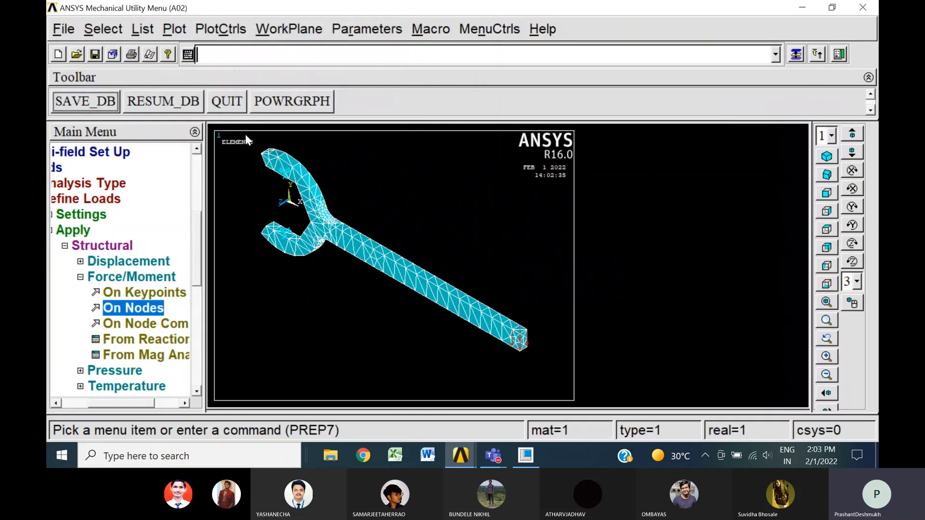
Solve the current load step, and close the completion note and the solution status listing
left_click(64, 245)
left_click(61, 230)
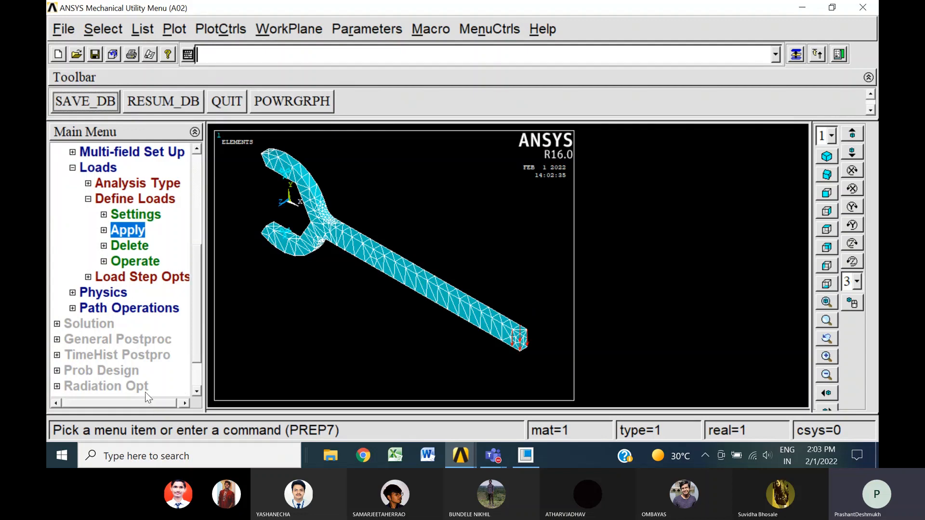
left_click(74, 168)
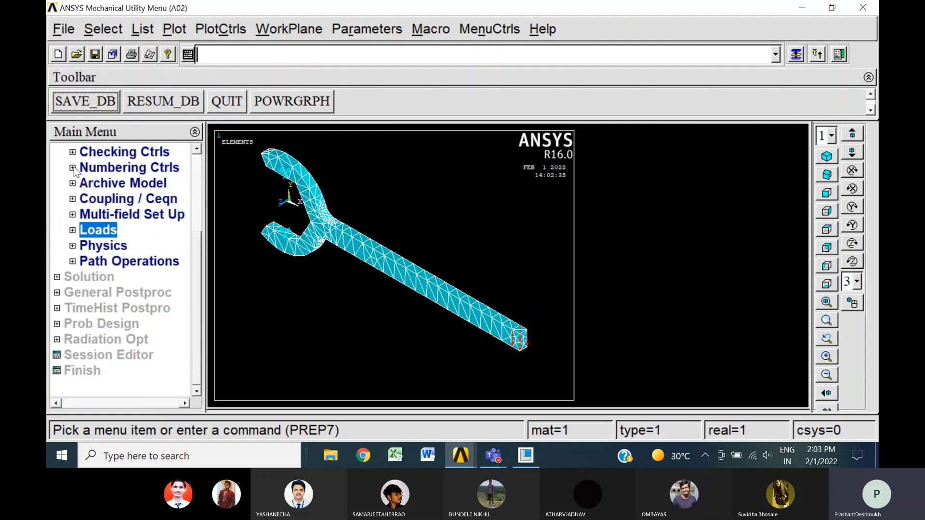
left_click(99, 277)
left_click(104, 278)
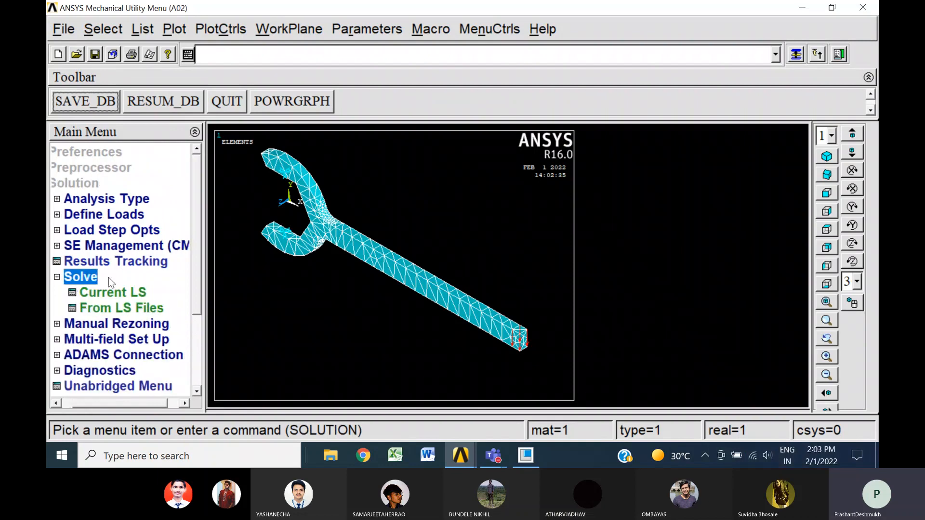
left_click(116, 295)
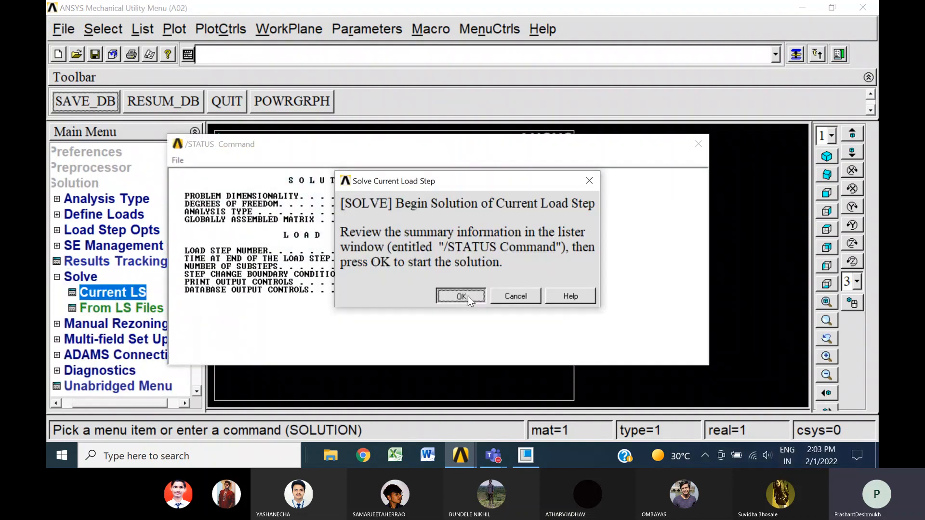
left_click(467, 296)
left_click(213, 96)
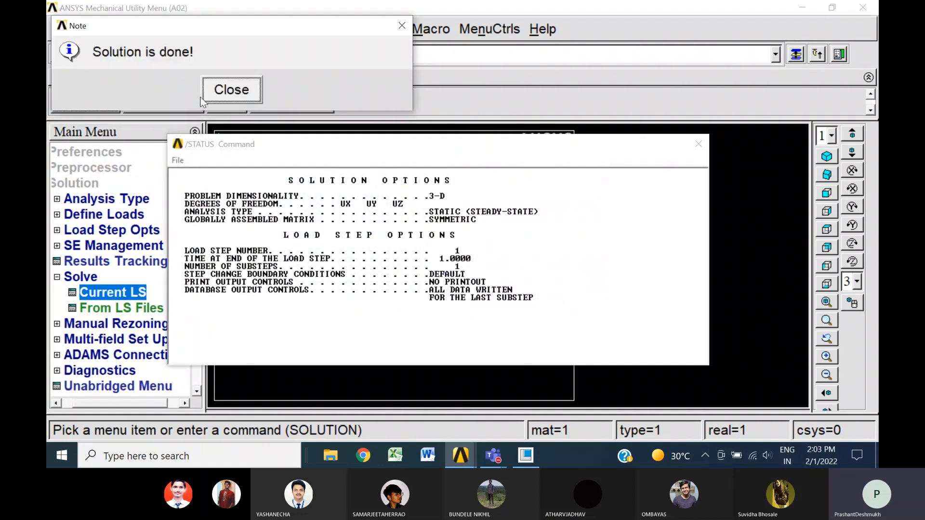
left_click(215, 90)
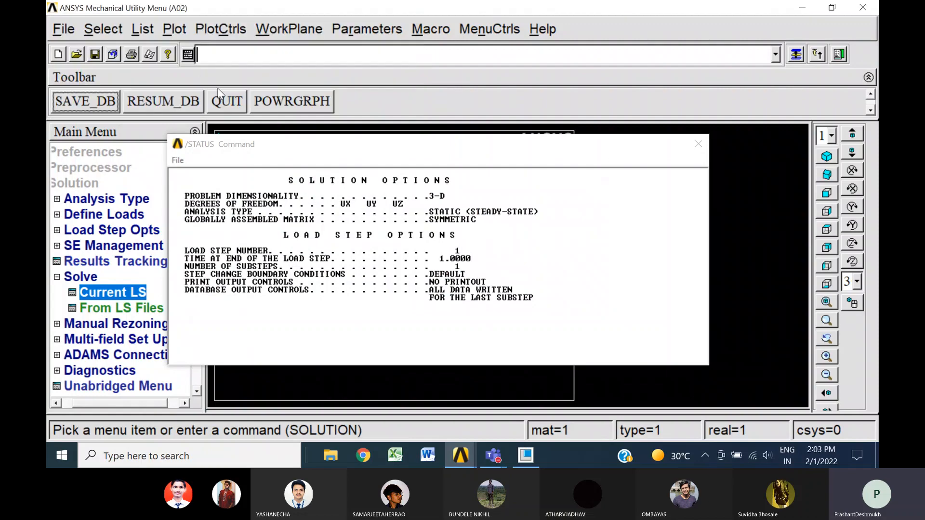
left_click(705, 149)
left_click(57, 276)
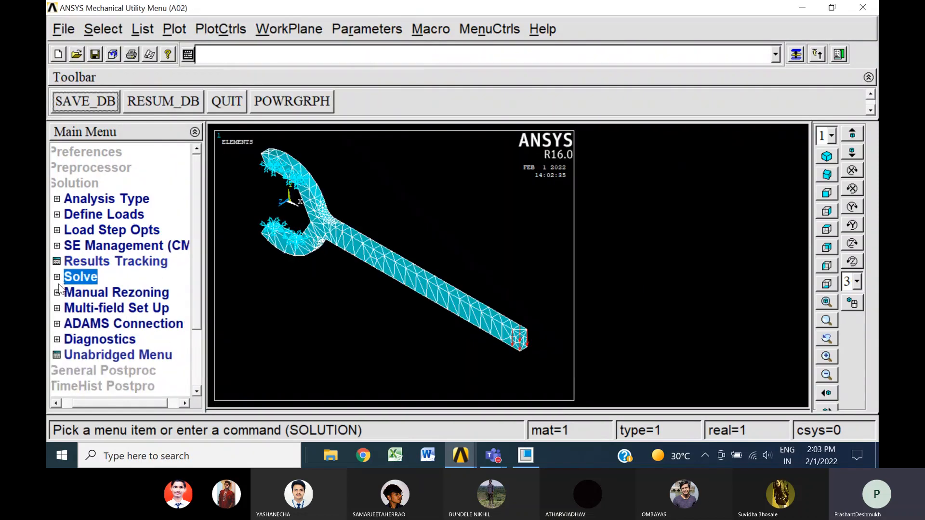
Plot the nodal von Mises stress contour of the spanner on the deformed shape only
left_click_drag(141, 402, 129, 403)
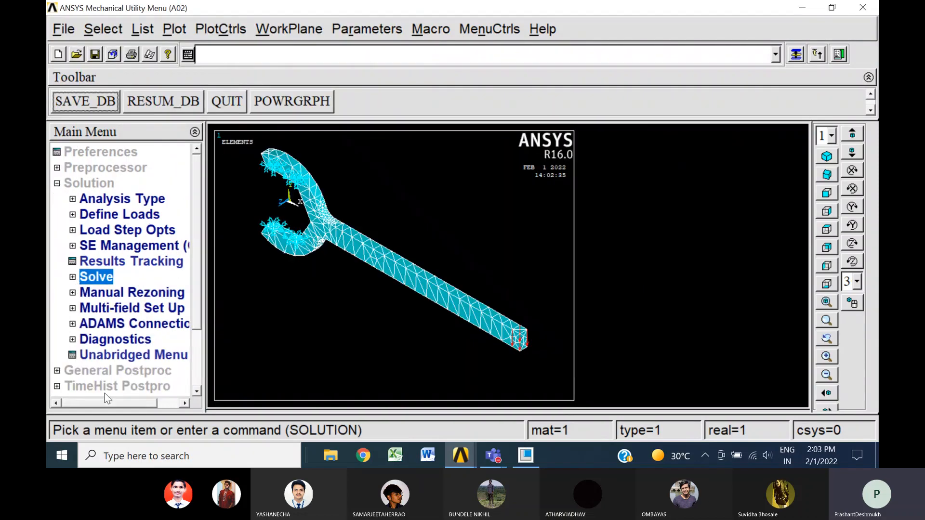
left_click(111, 370)
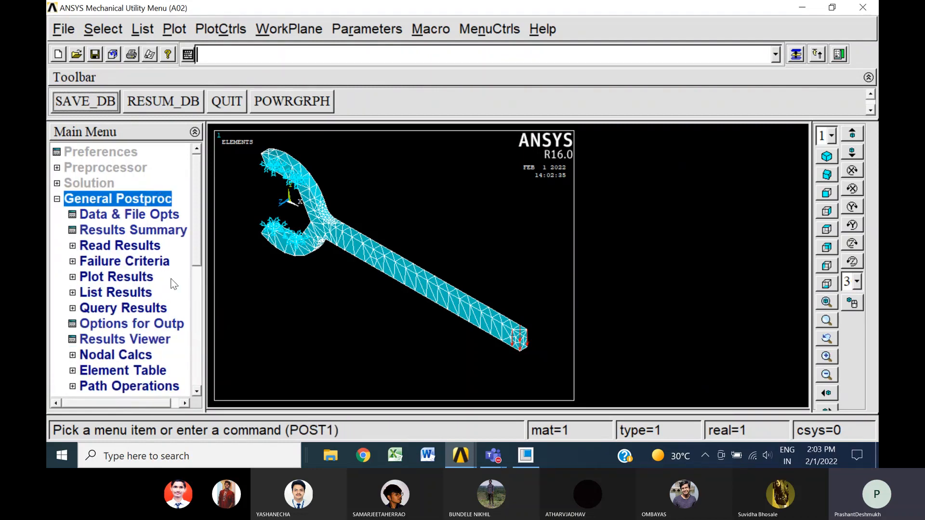
left_click(137, 276)
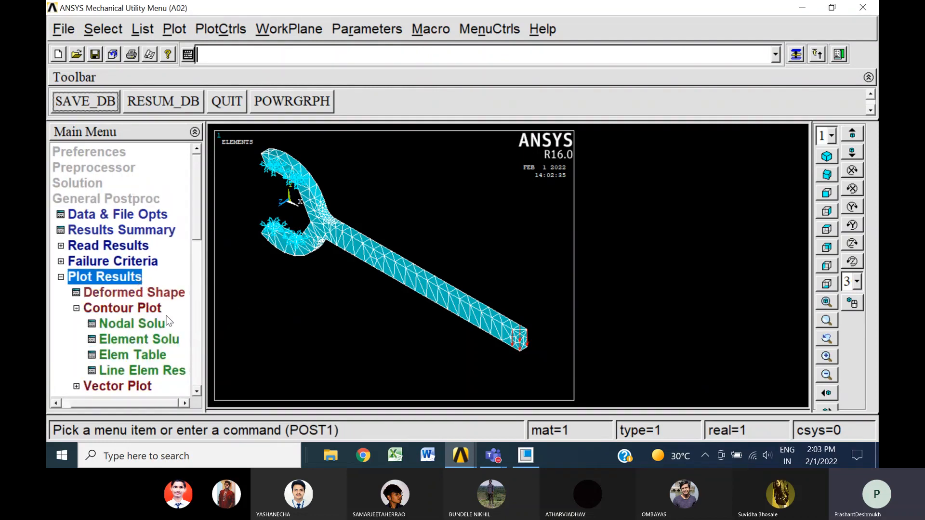
left_click(150, 327)
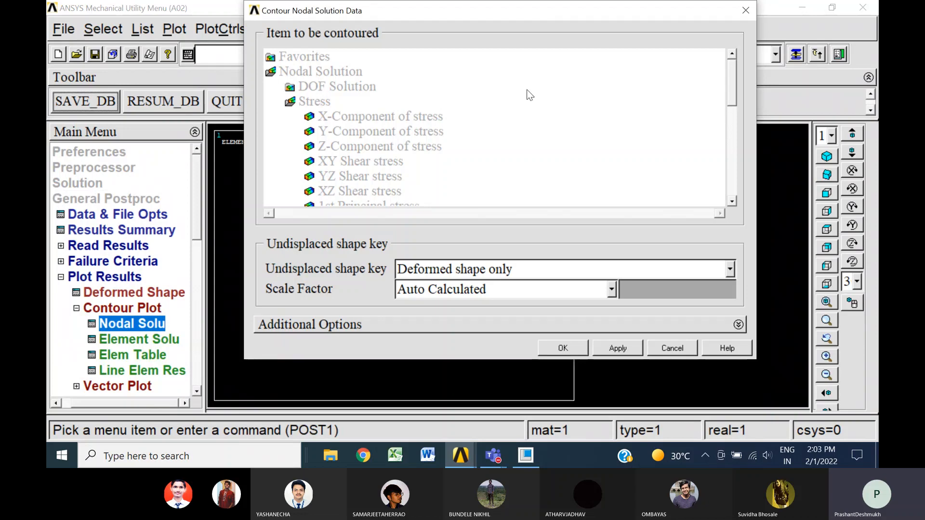
left_click_drag(732, 91, 733, 133)
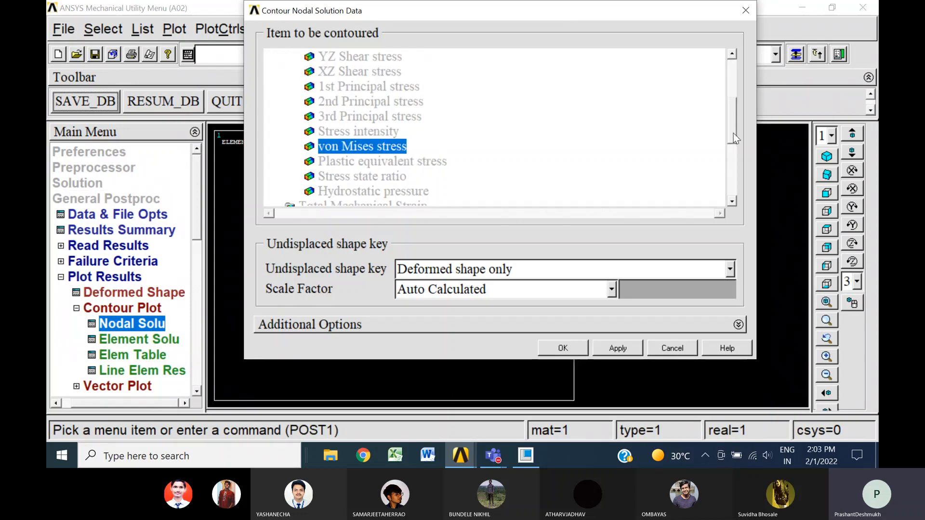
left_click(569, 347)
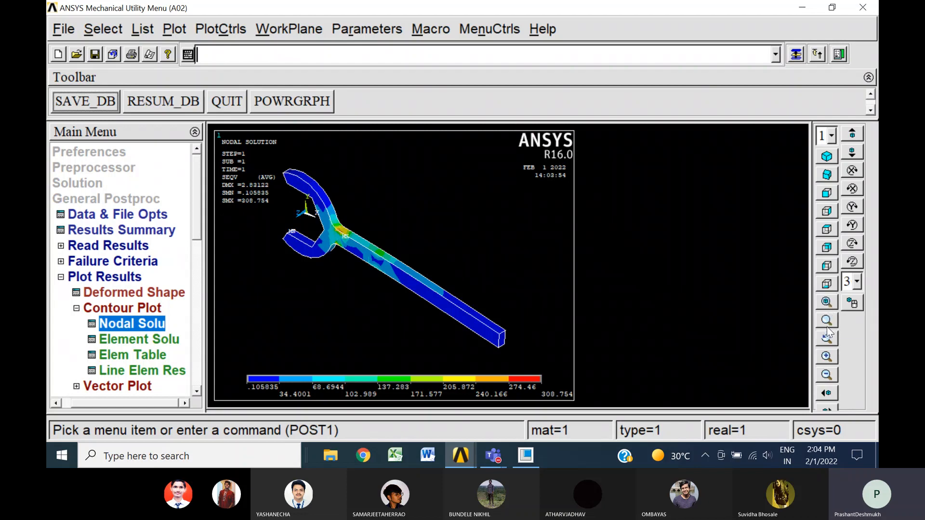
Examine the von Mises stress around the jaw-handle junction up close, and restore the fitted isometric view
left_click(826, 357)
left_click(826, 357)
left_click(827, 357)
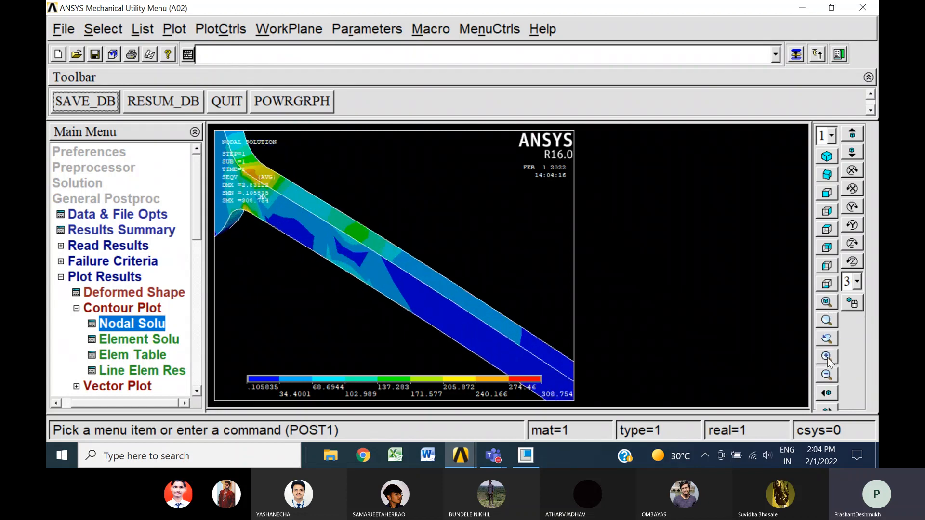
left_click(826, 357)
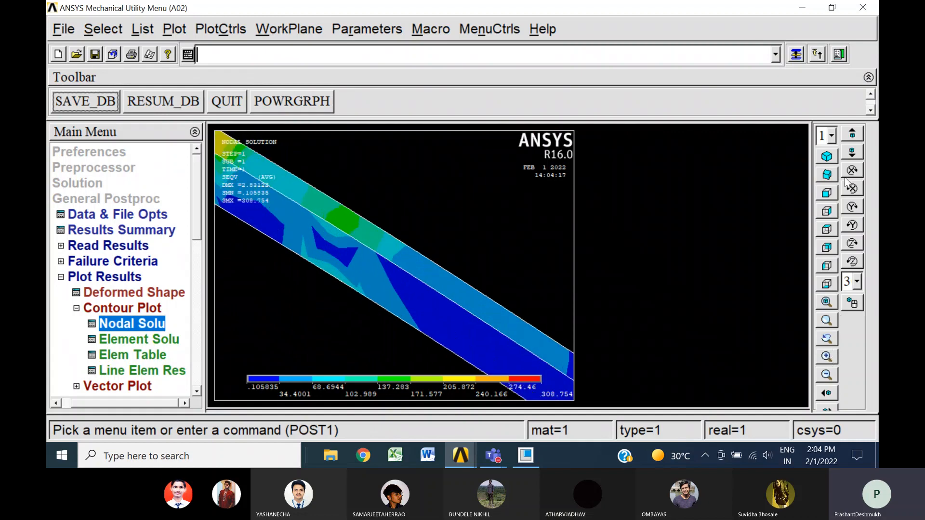
left_click(852, 153)
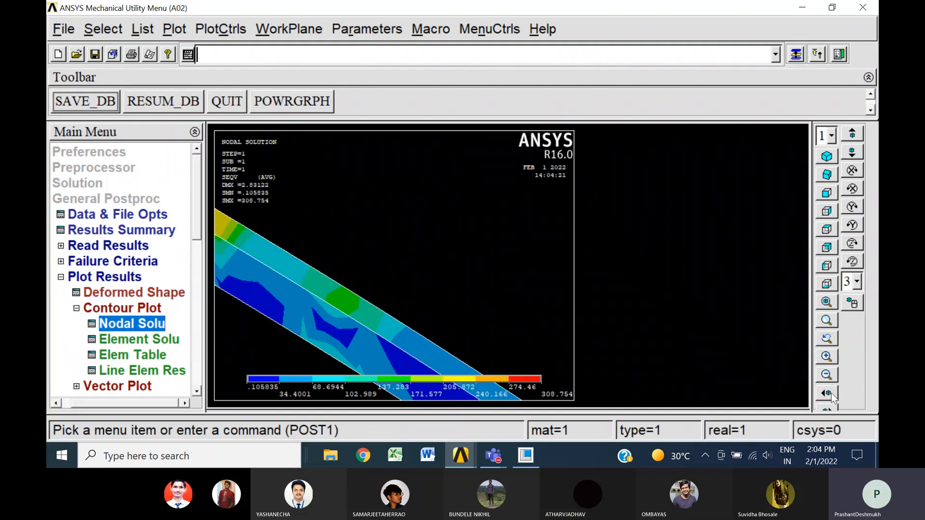
left_click(830, 407)
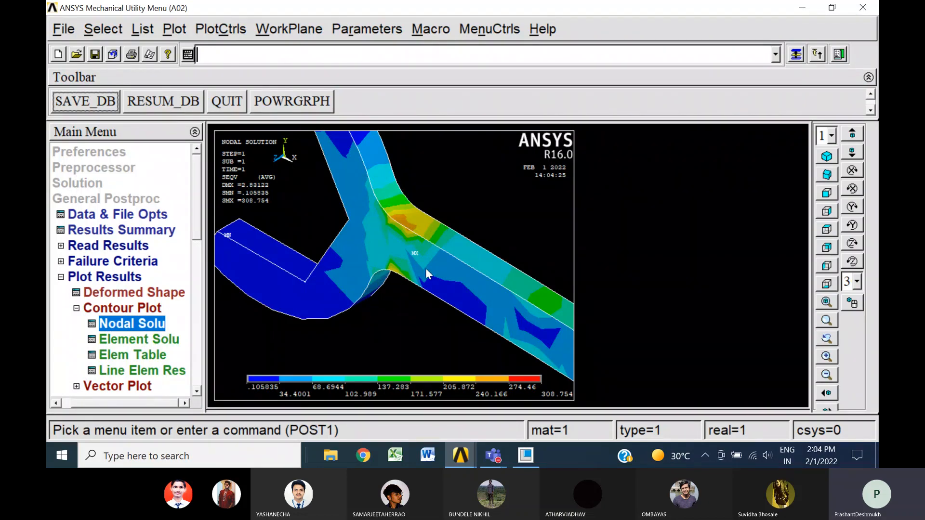
left_click(828, 158)
left_click(827, 303)
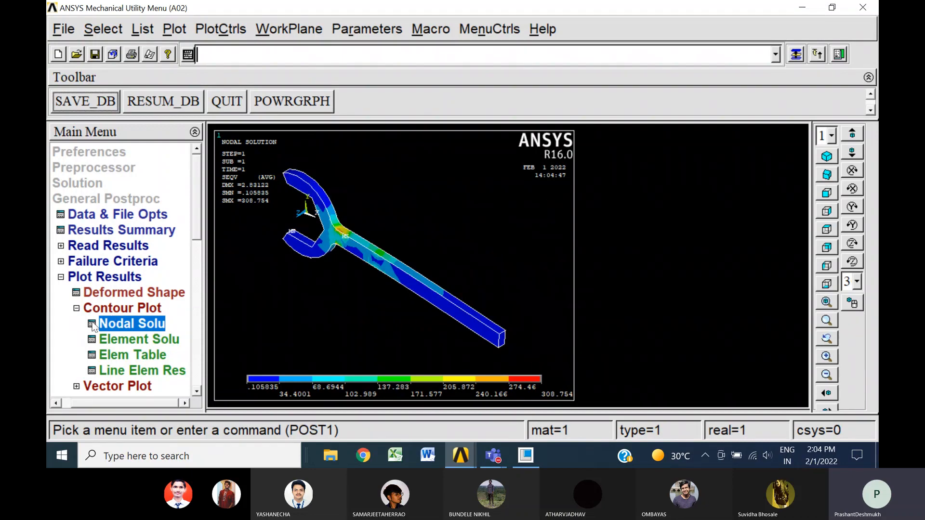
Plot the nodal displacement vector sum of the spanner on the deformed shape only
left_click(112, 326)
left_click(329, 88)
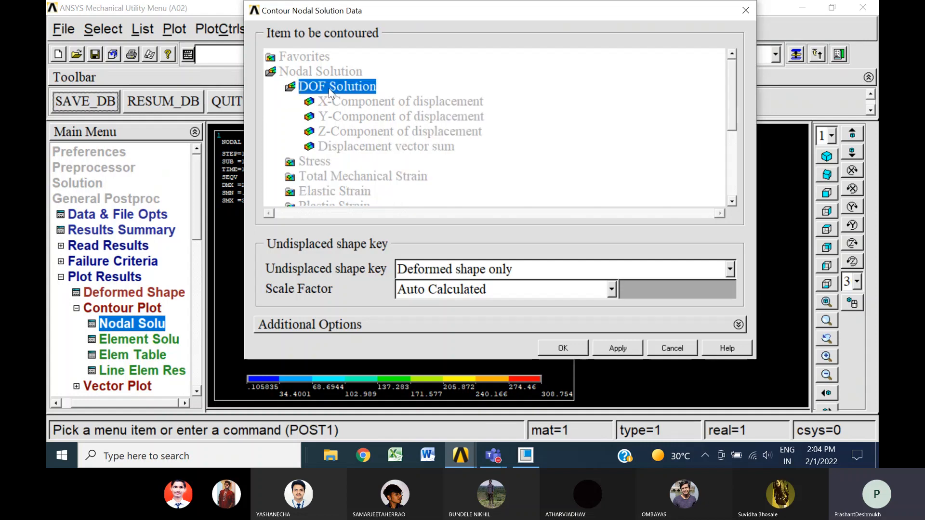
left_click(370, 148)
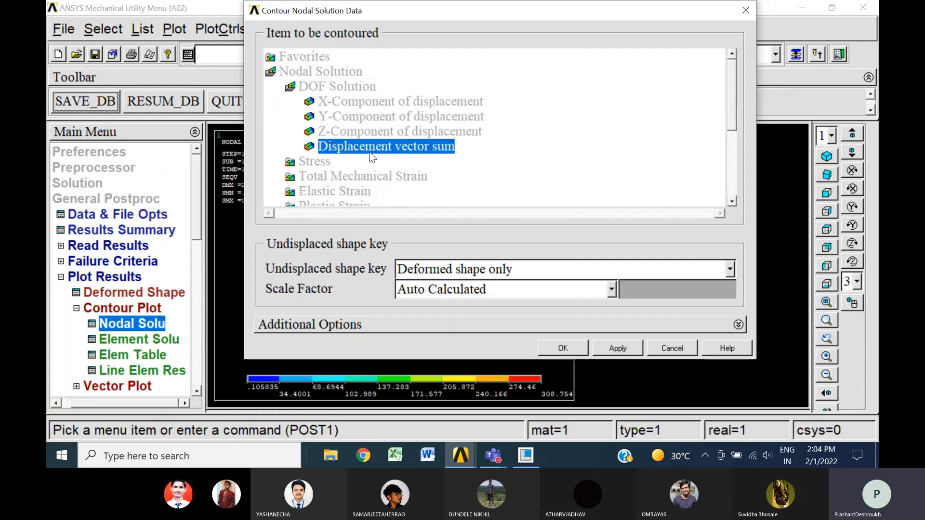
left_click(571, 351)
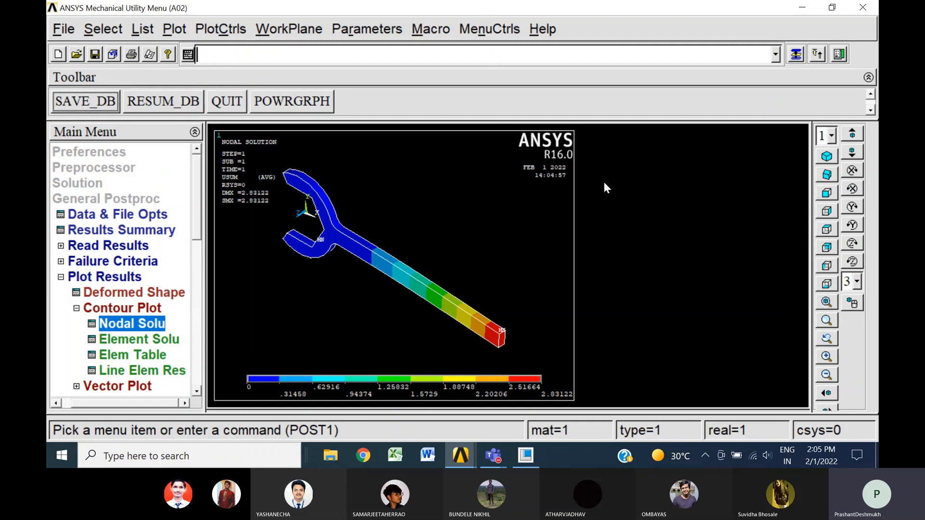
Change the linear isotropic properties of material 1 to EX 0.7e5 and PRXY 0.29, and close the material definition
left_click(64, 278)
left_click_drag(142, 404, 110, 404)
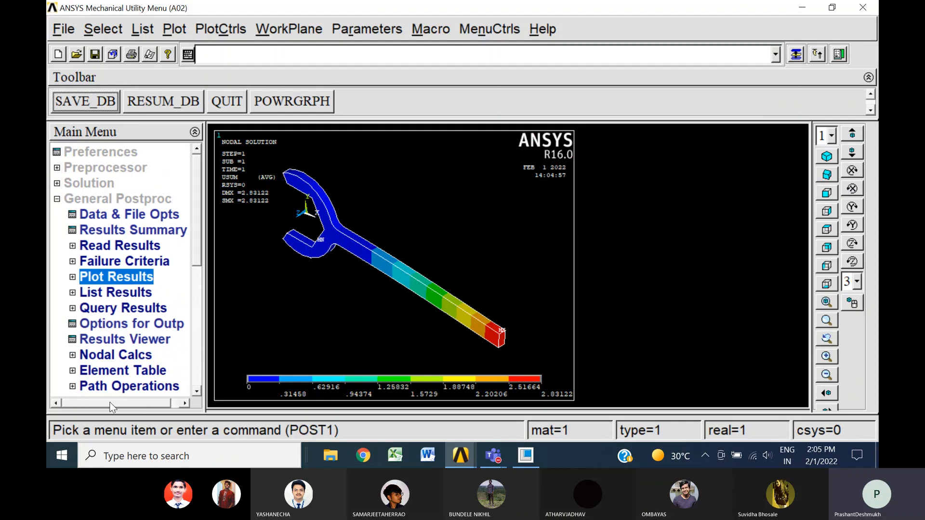
left_click(57, 200)
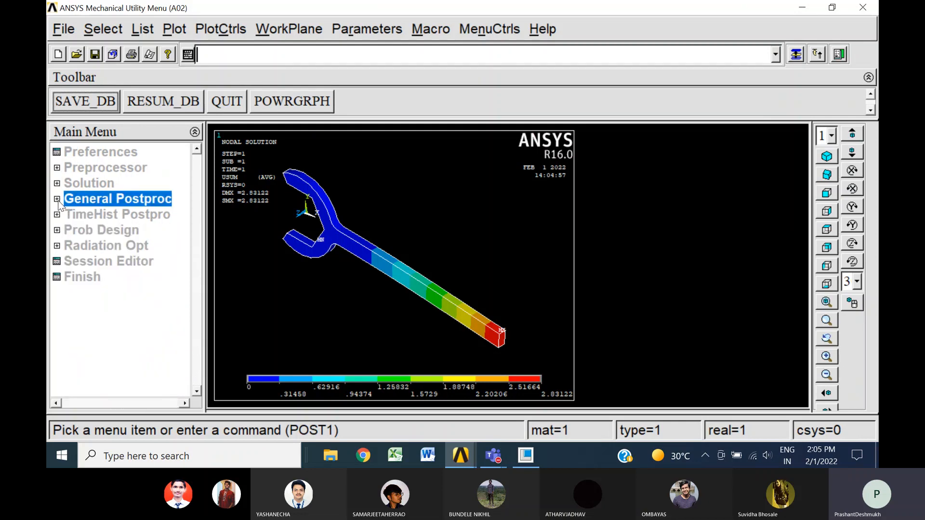
left_click(72, 169)
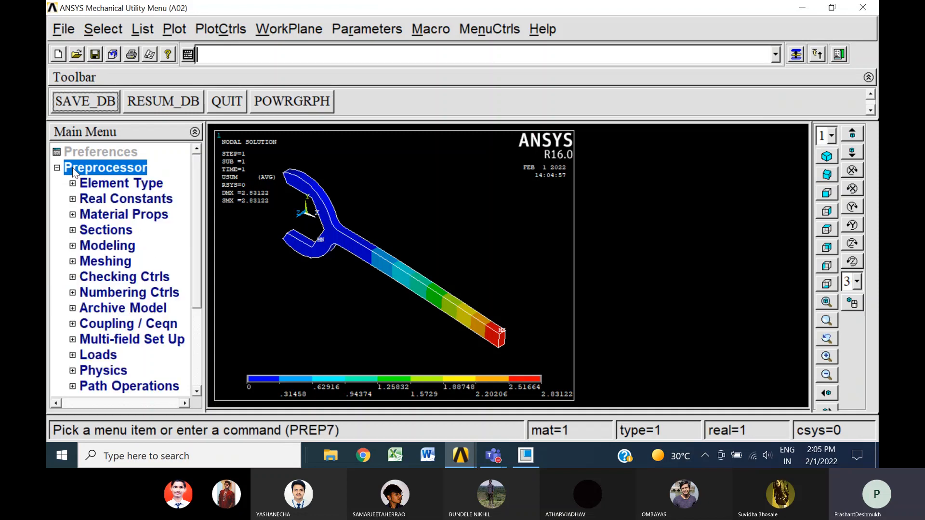
left_click(106, 217)
left_click(128, 232)
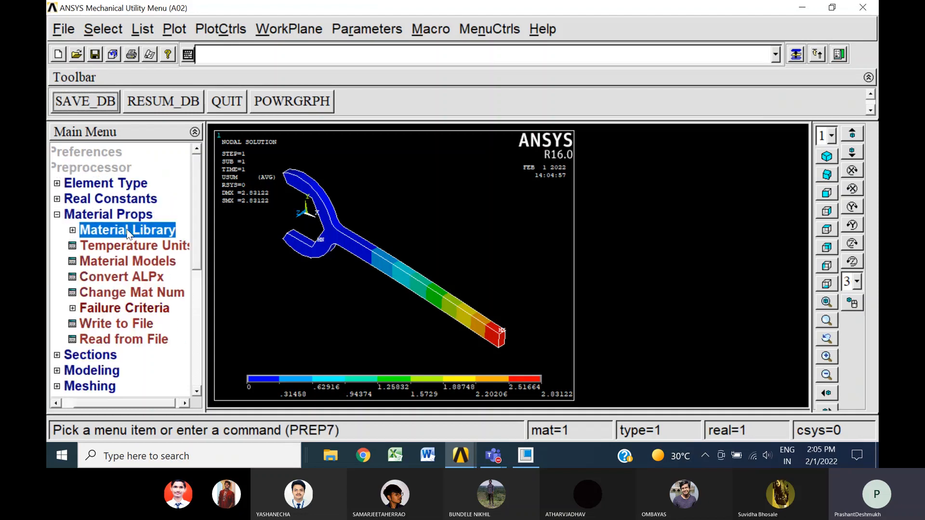
left_click(94, 227)
double_click(143, 264)
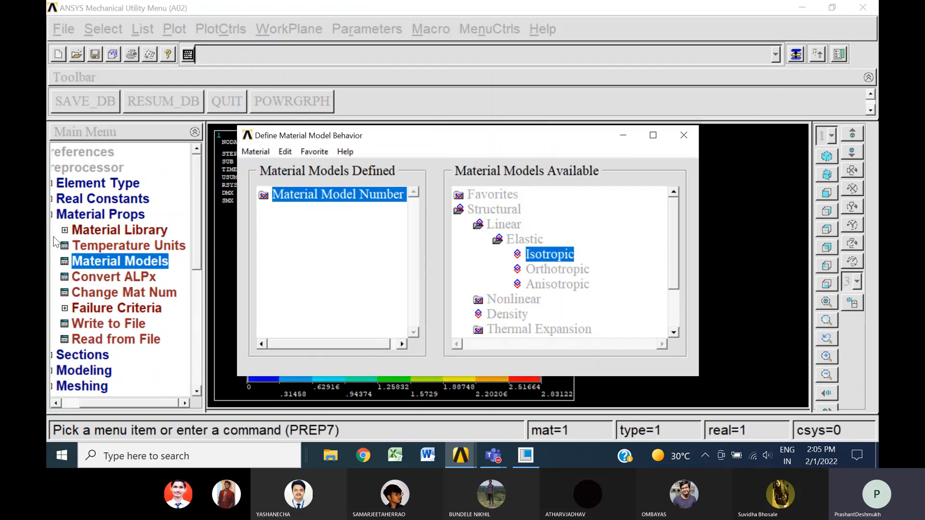
double_click(318, 200)
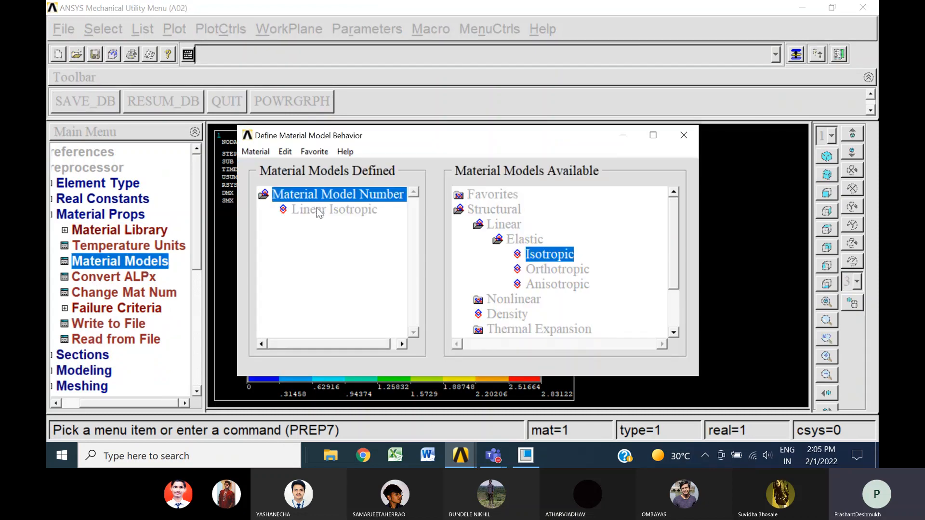
double_click(318, 209)
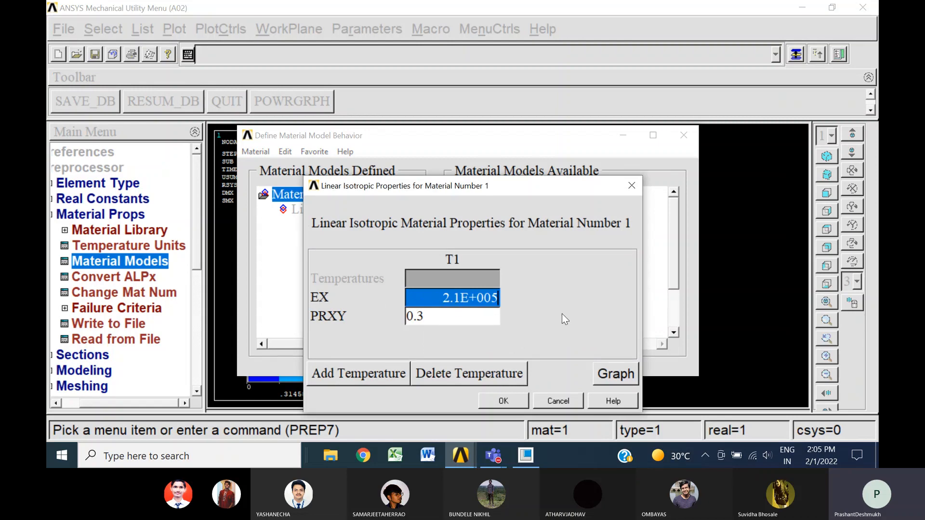
type("0.")
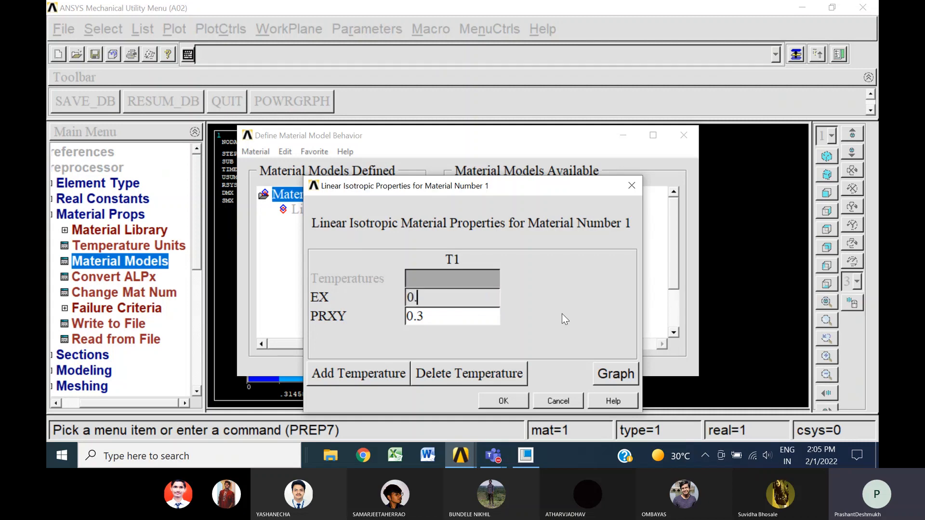
type("7e5")
left_click(475, 318)
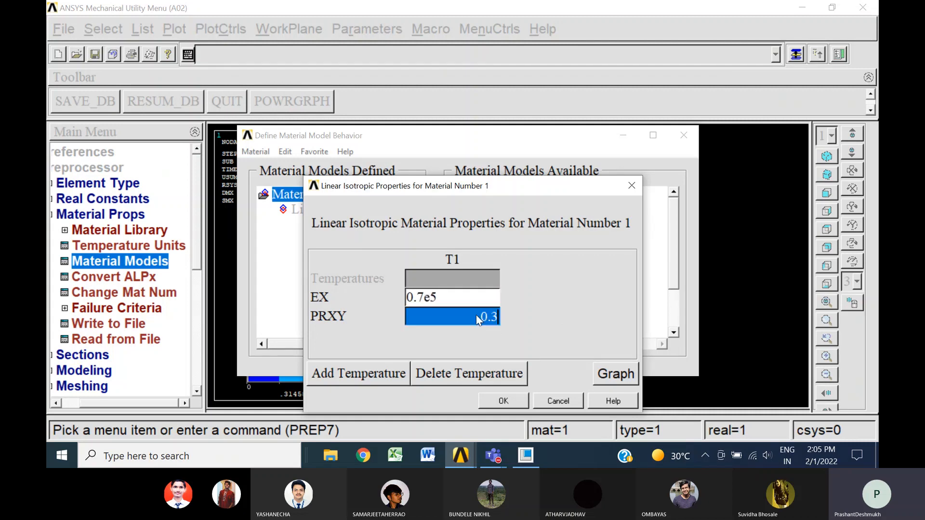
type("0.29")
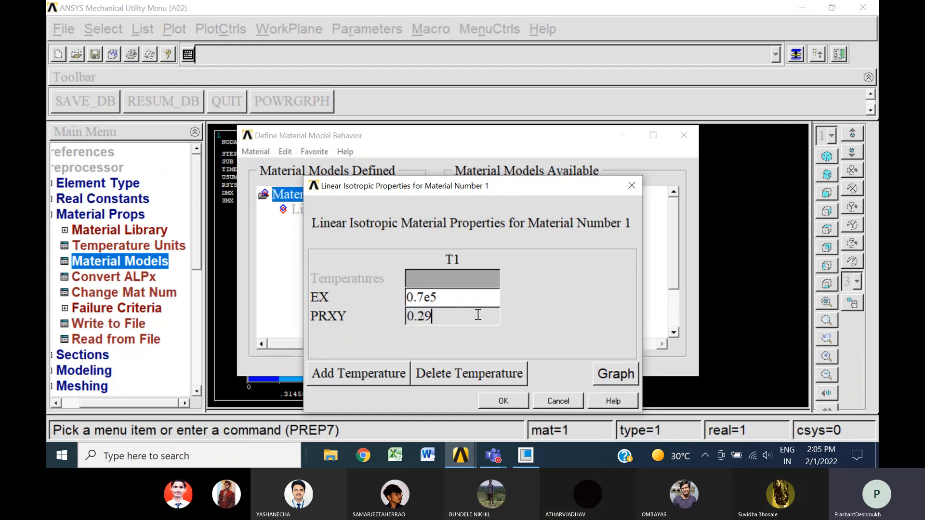
left_click(501, 402)
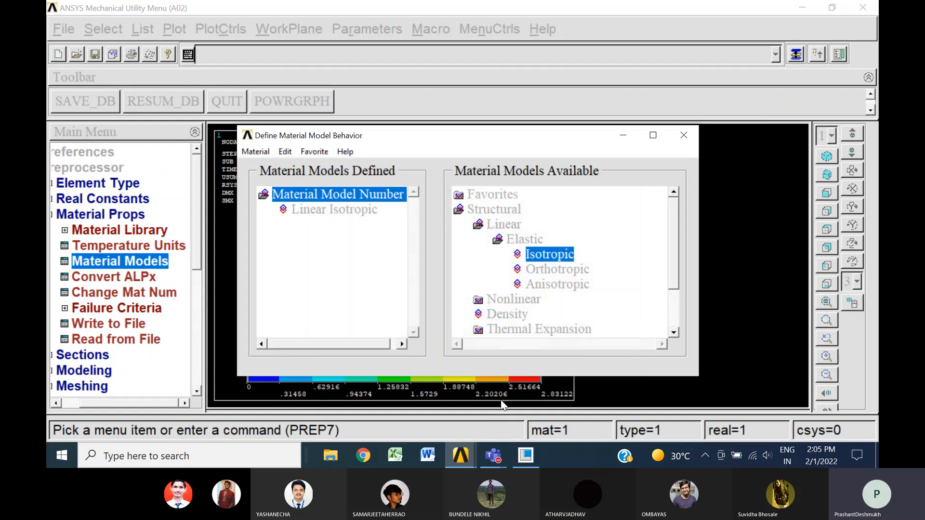
left_click(682, 136)
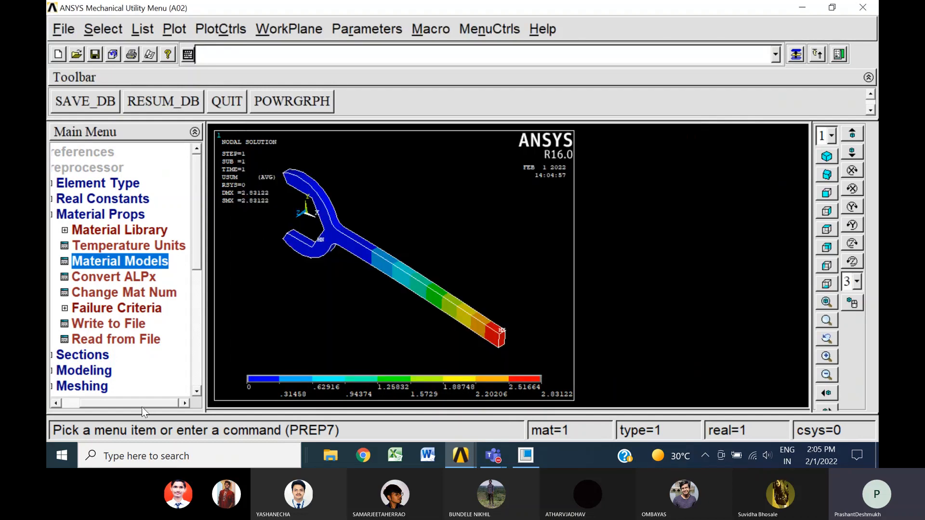
Solve the current load step again with the changed material despite the model-check warning, and close the completion note and status listing
left_click_drag(141, 406, 108, 401)
left_click(56, 168)
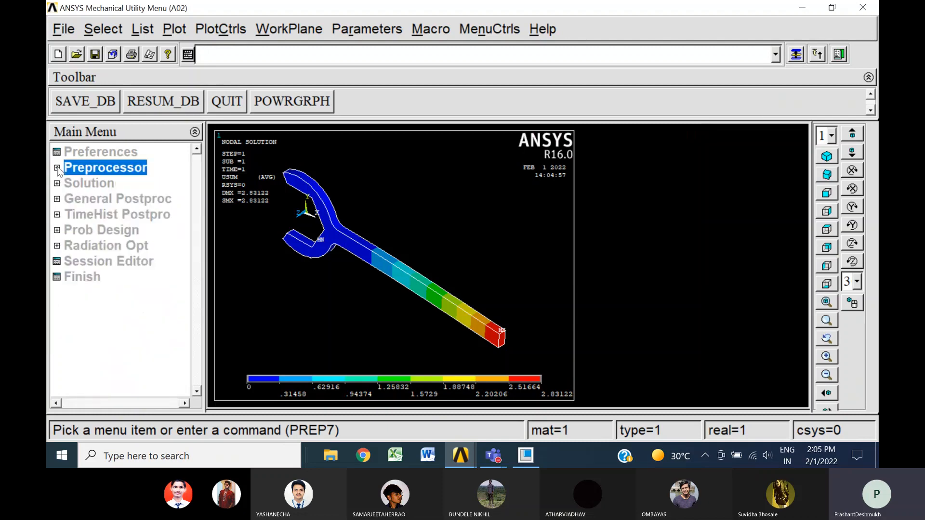
left_click(106, 184)
left_click(105, 278)
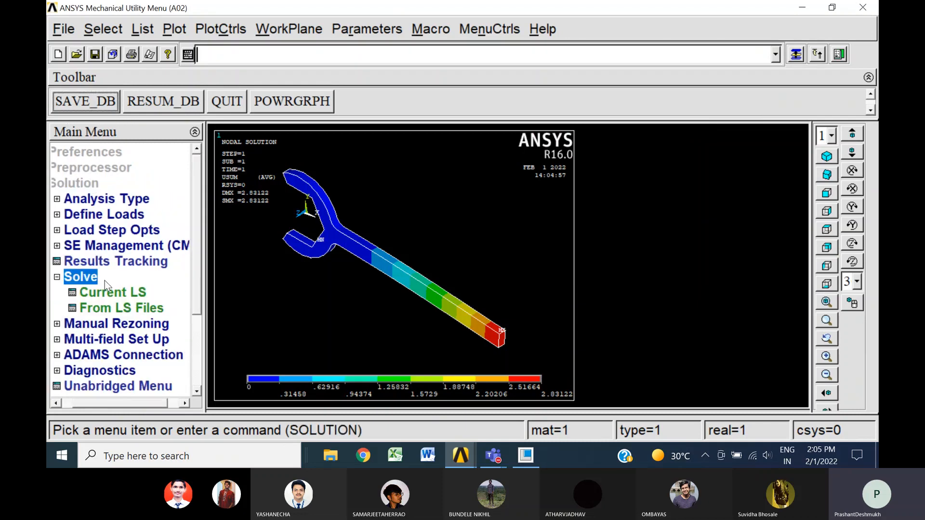
left_click(124, 295)
left_click(466, 297)
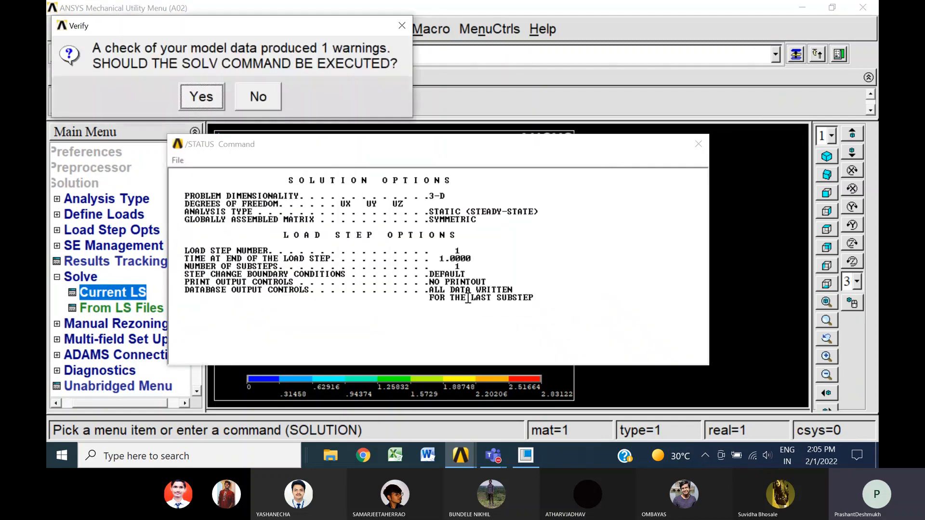
left_click(202, 95)
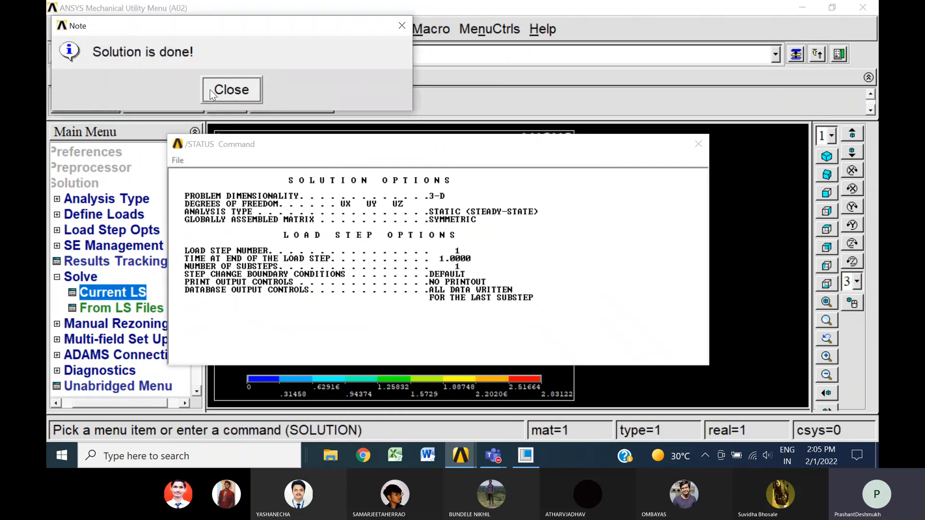
left_click(231, 90)
left_click(697, 144)
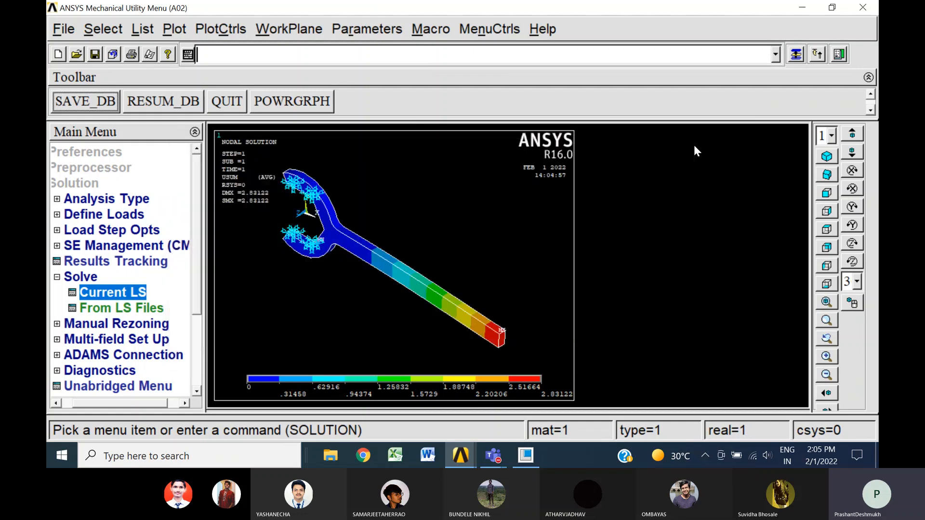
Plot the displacement vector sum contour for the re-solved spanner with the changed material
left_click(57, 277)
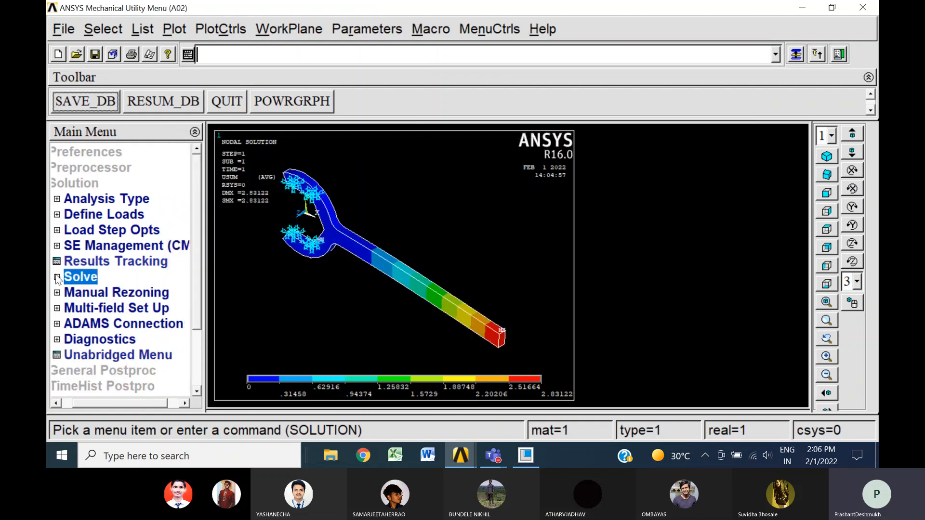
left_click(112, 373)
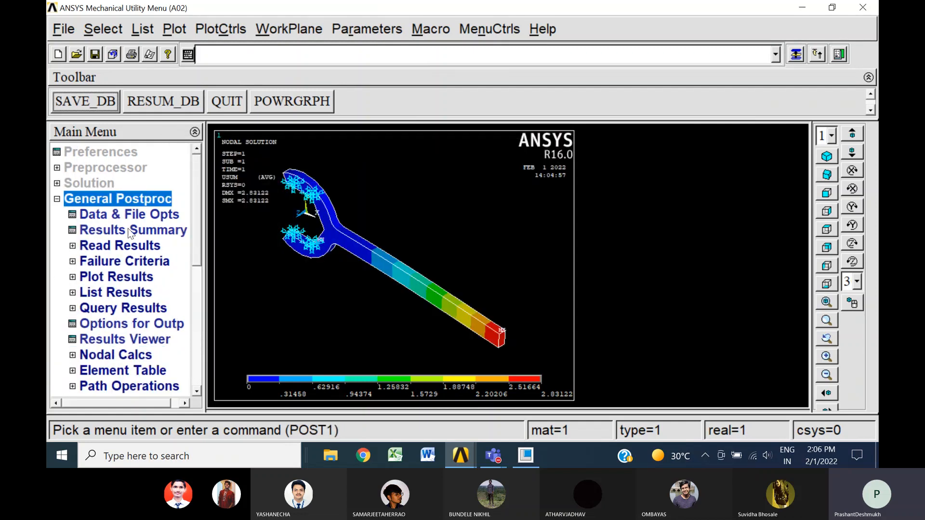
left_click(109, 277)
left_click(138, 322)
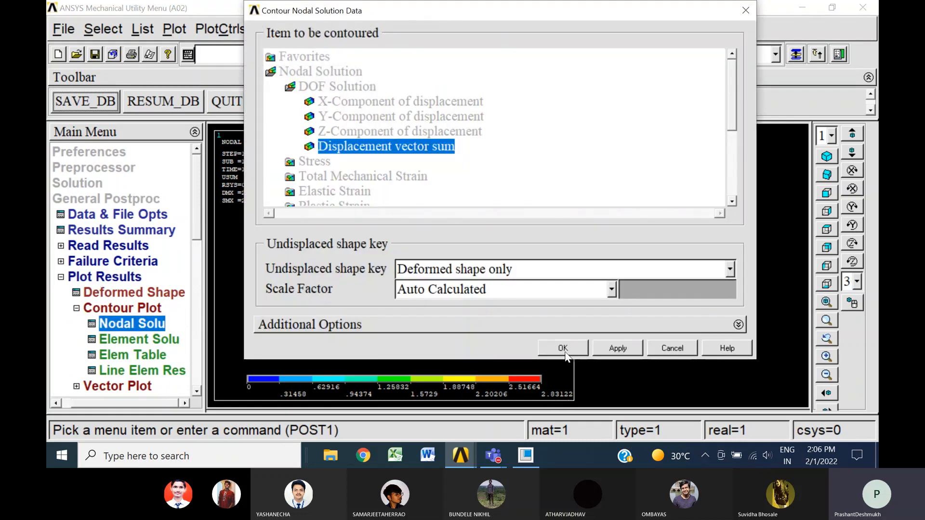
left_click(564, 350)
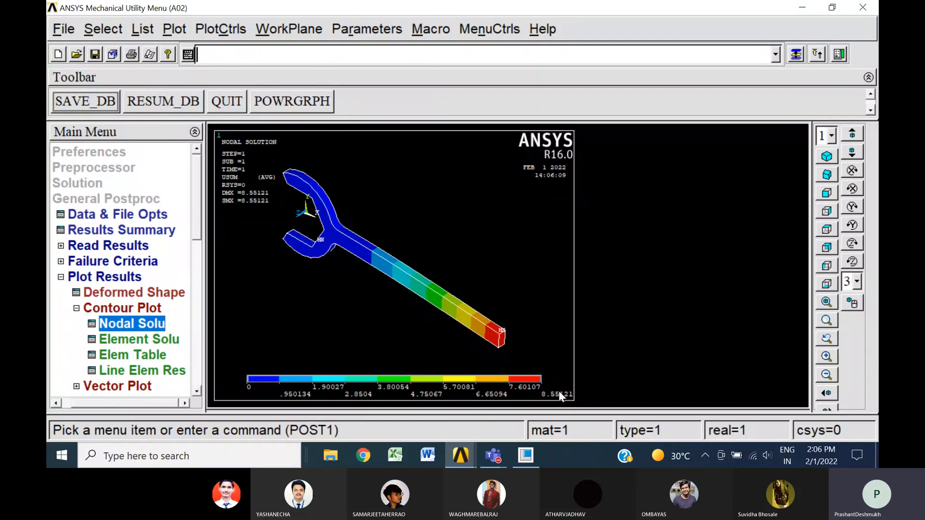
Plot the von Mises stress contour for the re-solved spanner on the deformed shape only
left_click(120, 325)
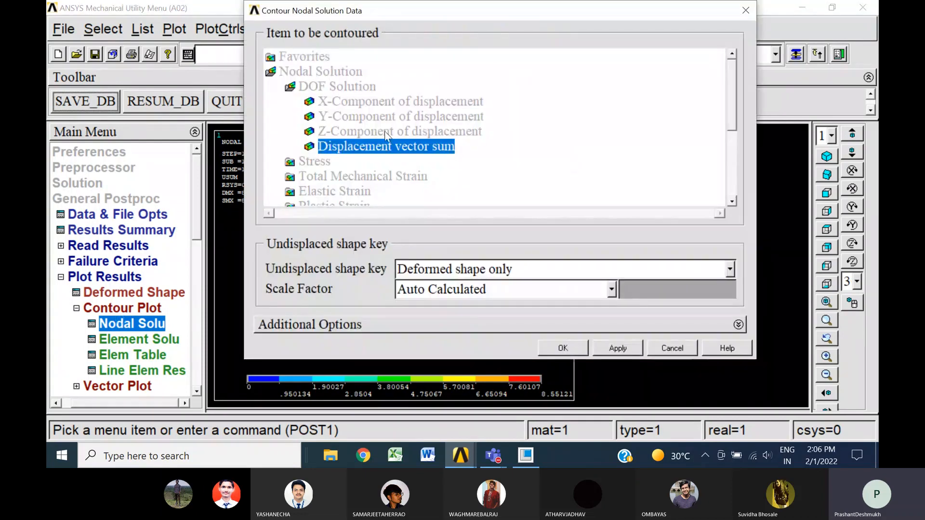
left_click(315, 161)
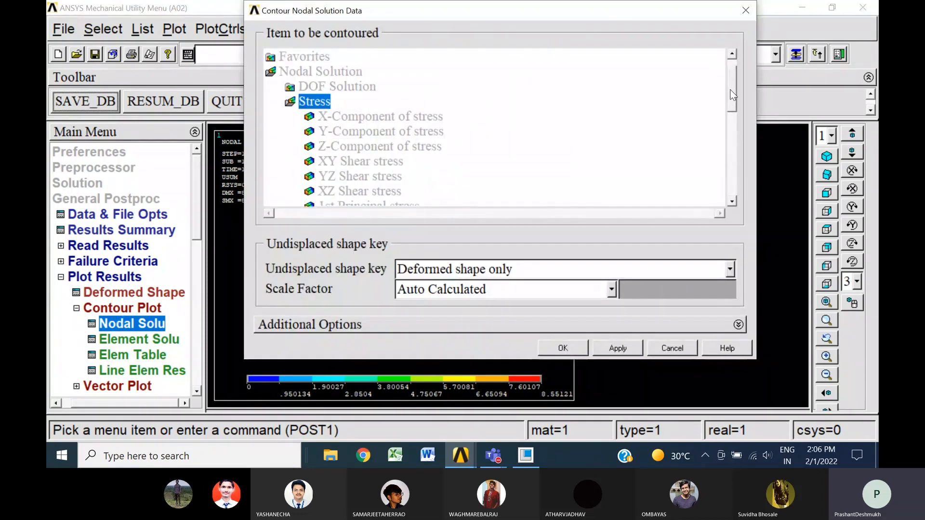
left_click_drag(730, 84, 729, 124)
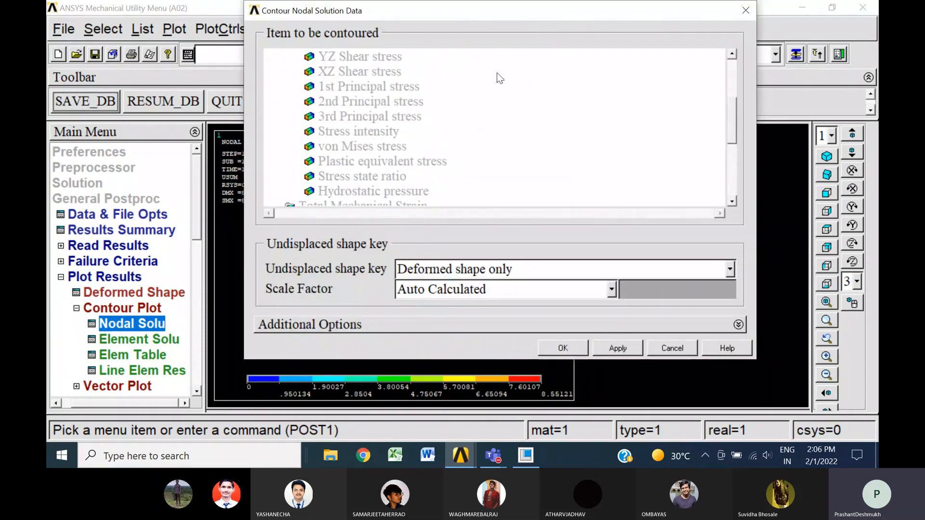
left_click(397, 147)
left_click(562, 348)
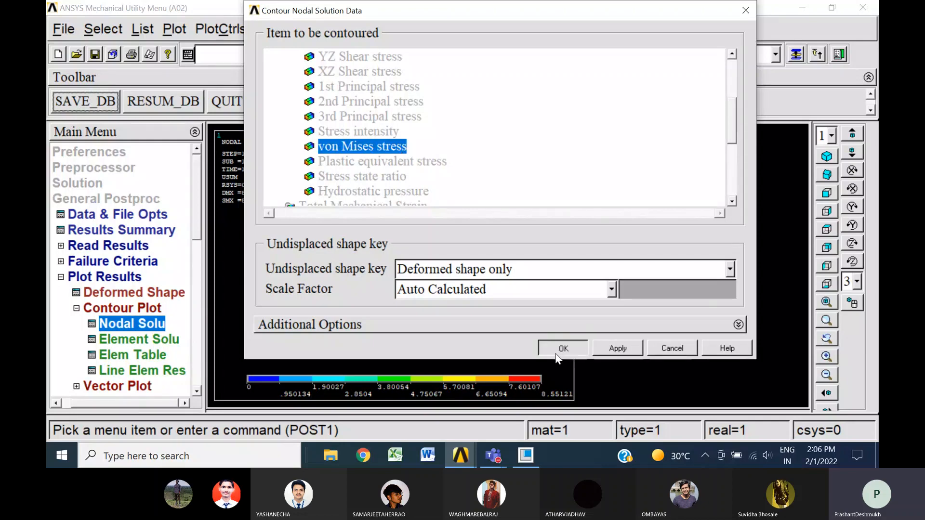